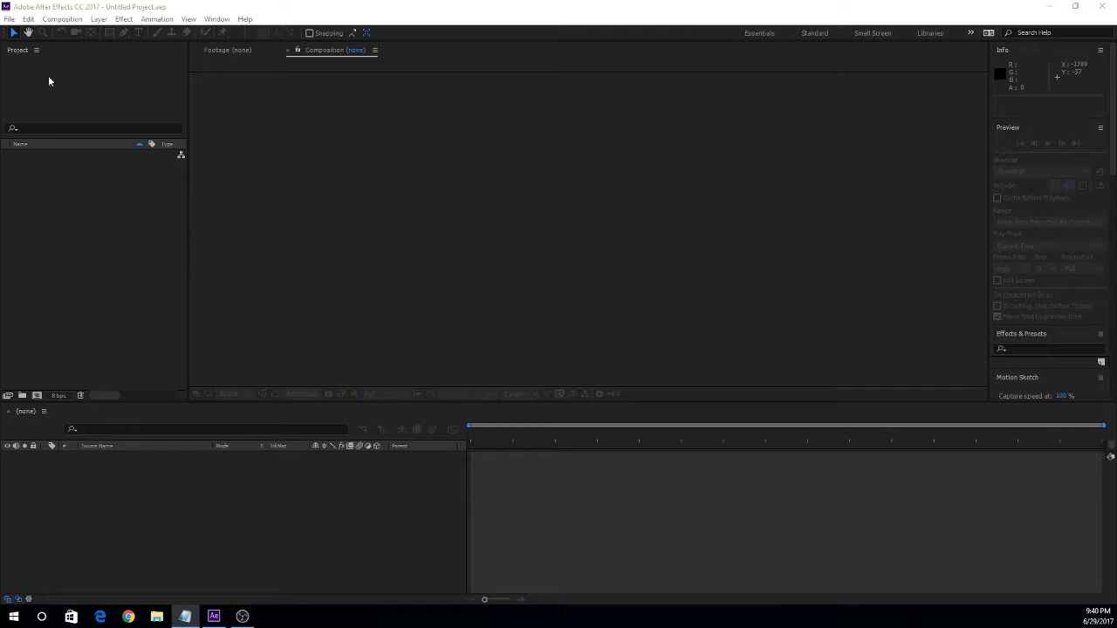
- Create a new composition named Main using the HDTV 1080 29.97 preset
{"action": "left_click", "coordinate": [74, 25]}
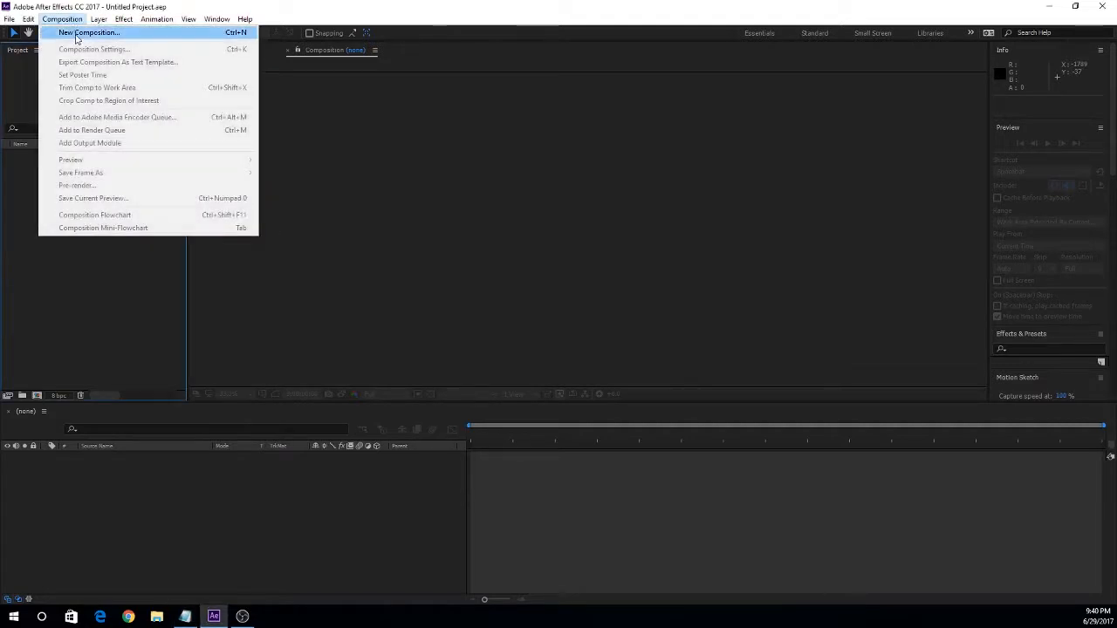
{"action": "left_click", "coordinate": [77, 34]}
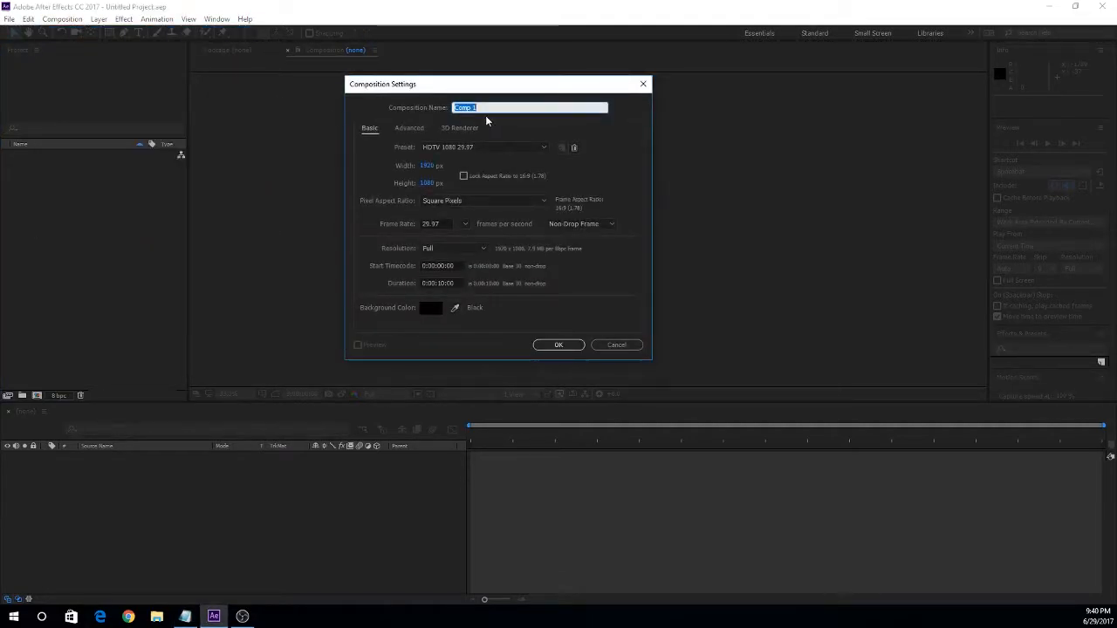
{"action": "type", "text": "Main"}
{"action": "key", "text": "Tab"}
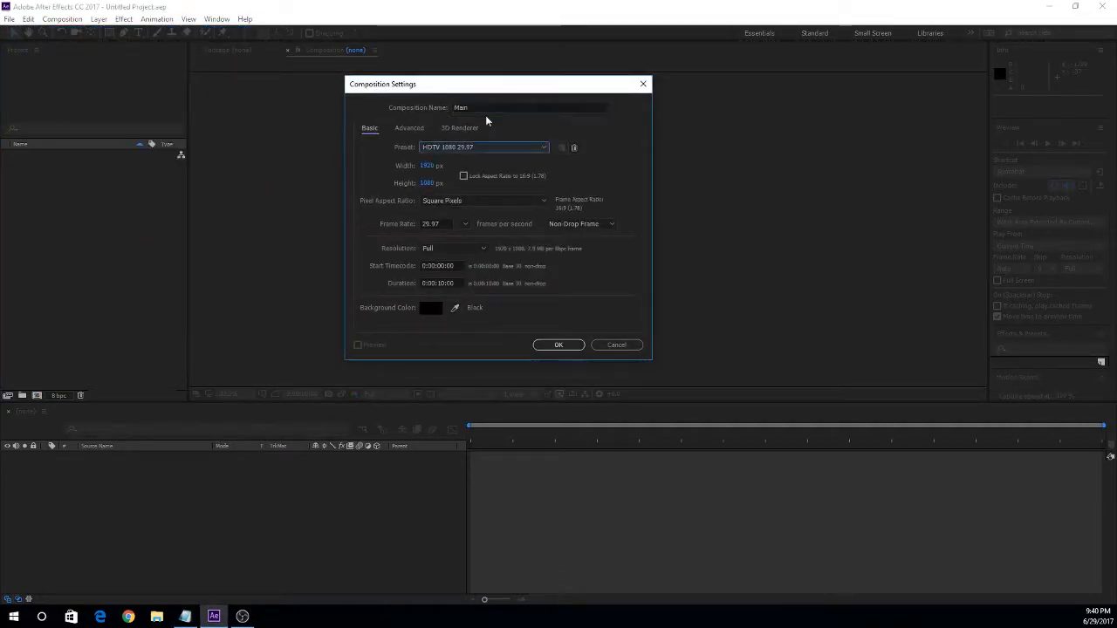
{"action": "left_click", "coordinate": [498, 150]}
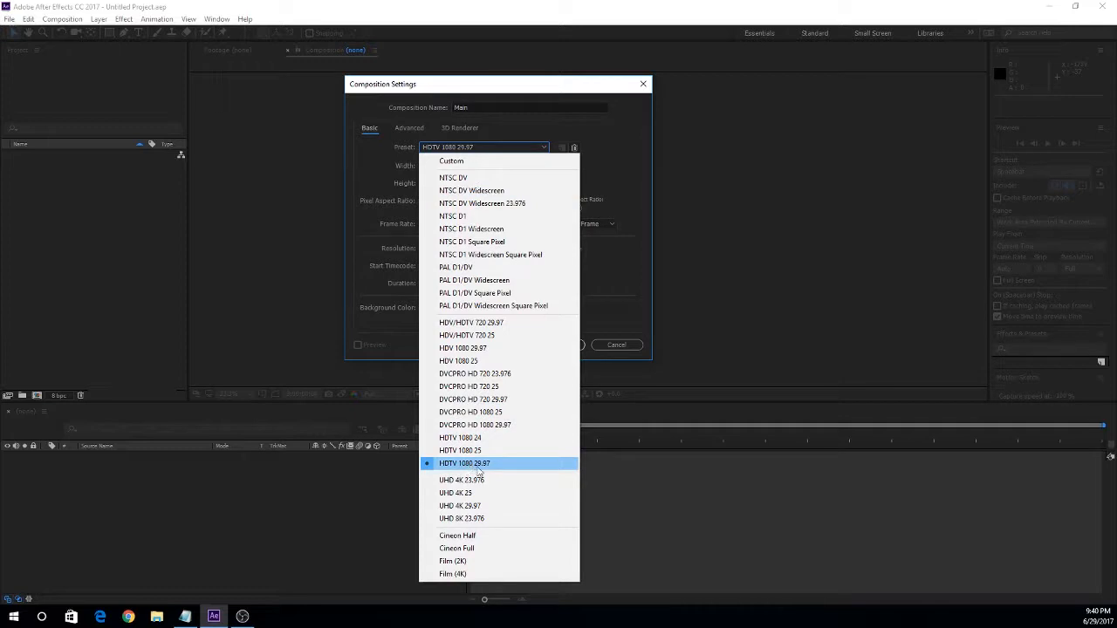
{"action": "left_click", "coordinate": [490, 464]}
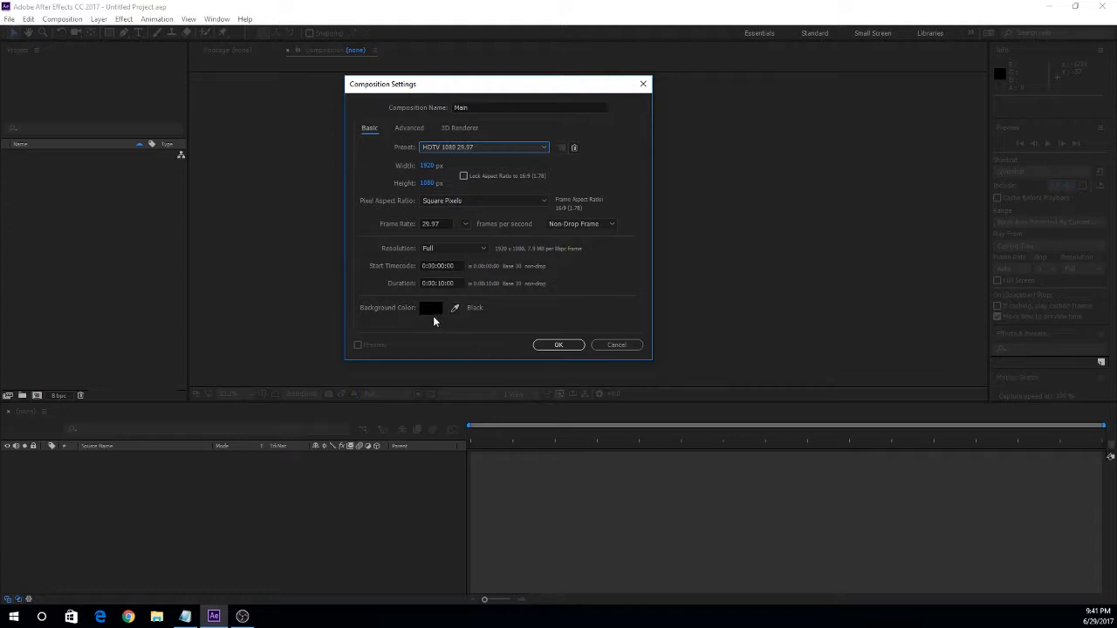
{"action": "left_click", "coordinate": [558, 346]}
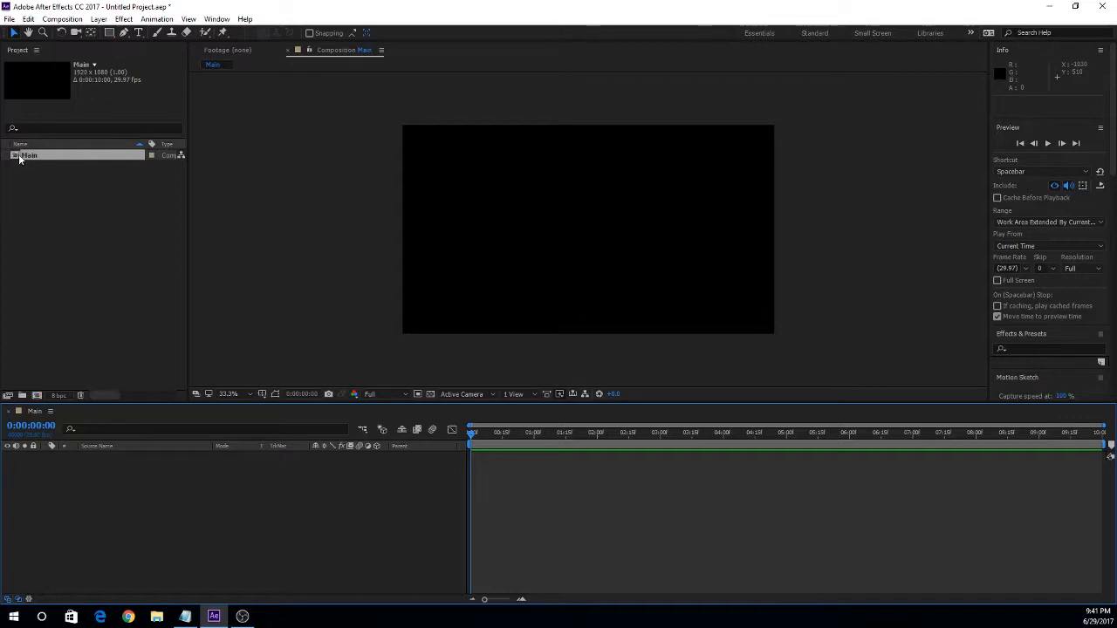
{"action": "key", "text": "Return"}
- Add a white solid layer named Background Solid, matched to the composition size
{"action": "left_click", "coordinate": [99, 20]}
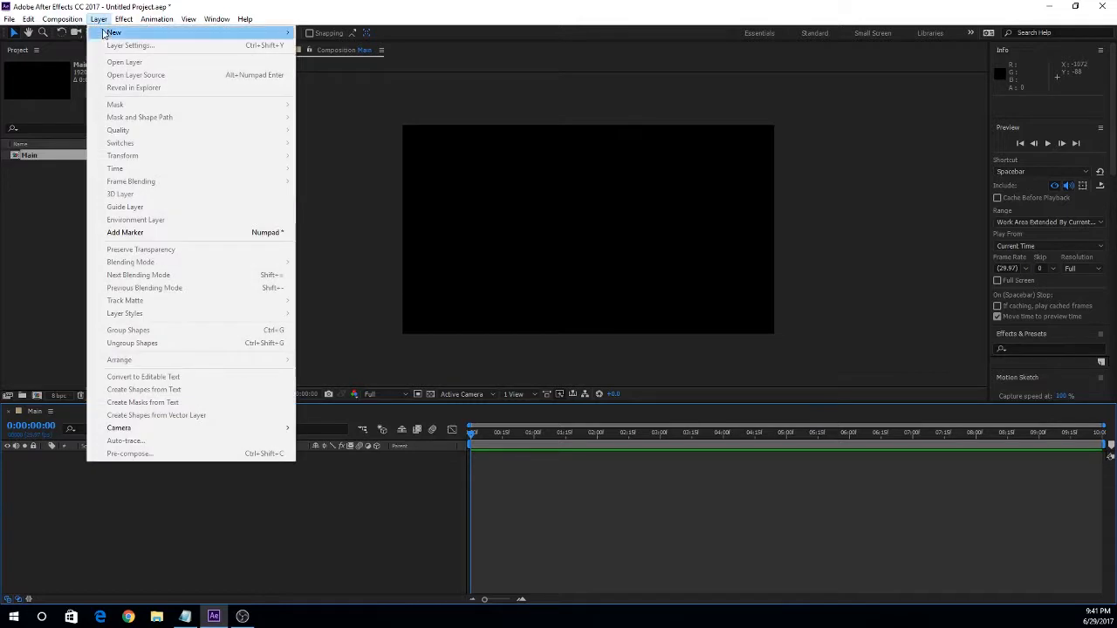
{"action": "mouse_move", "coordinate": [105, 33]}
{"action": "left_click", "coordinate": [314, 42]}
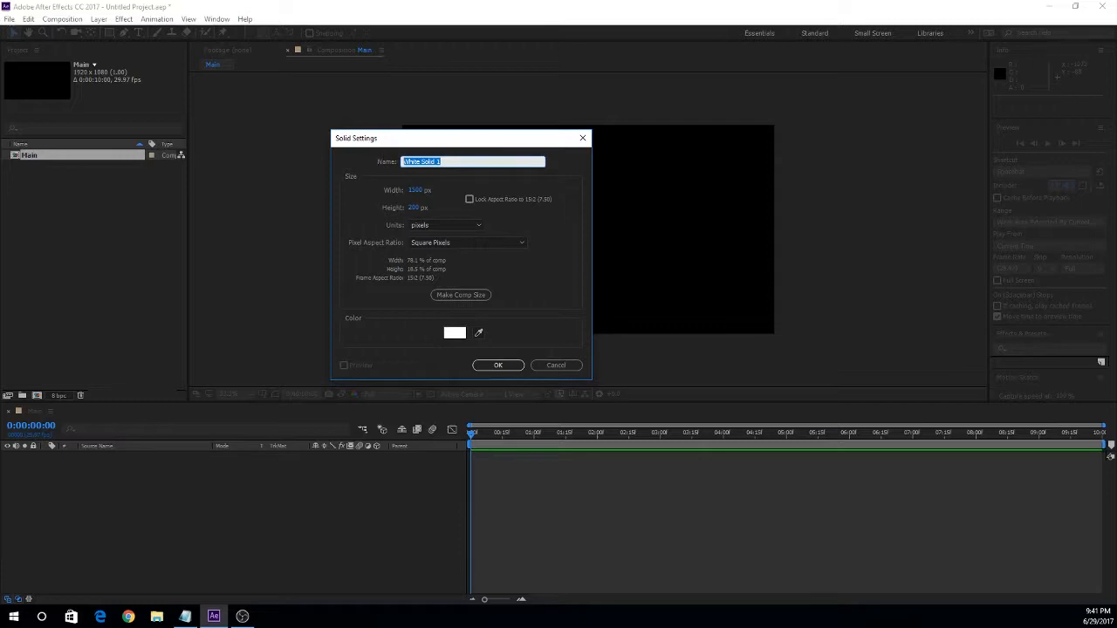
{"action": "type", "text": "Background Solid"}
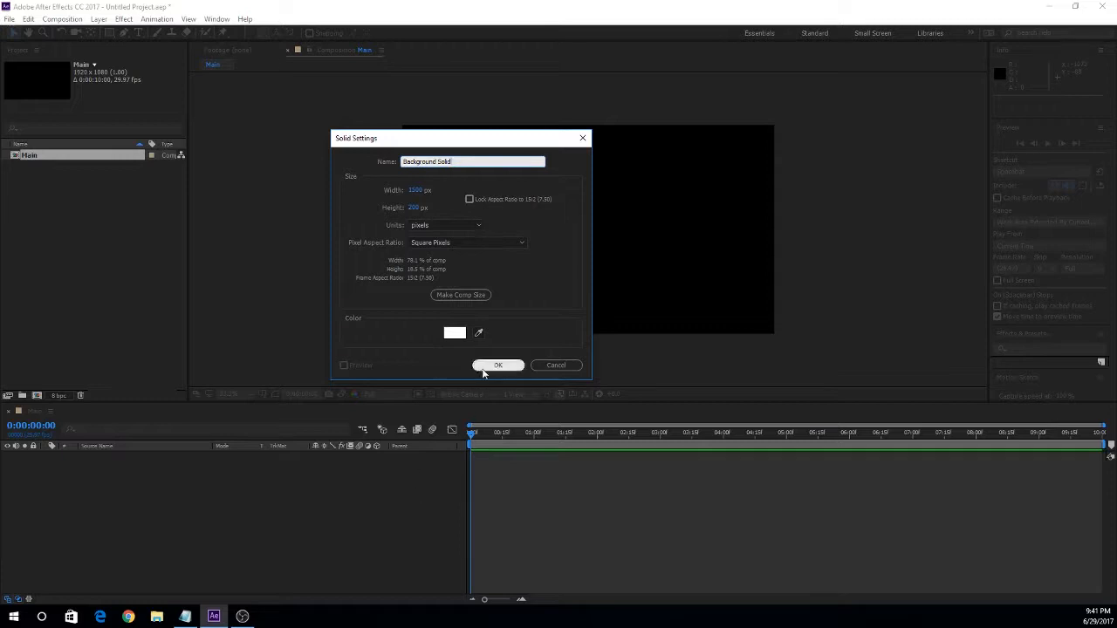
{"action": "left_click", "coordinate": [472, 297]}
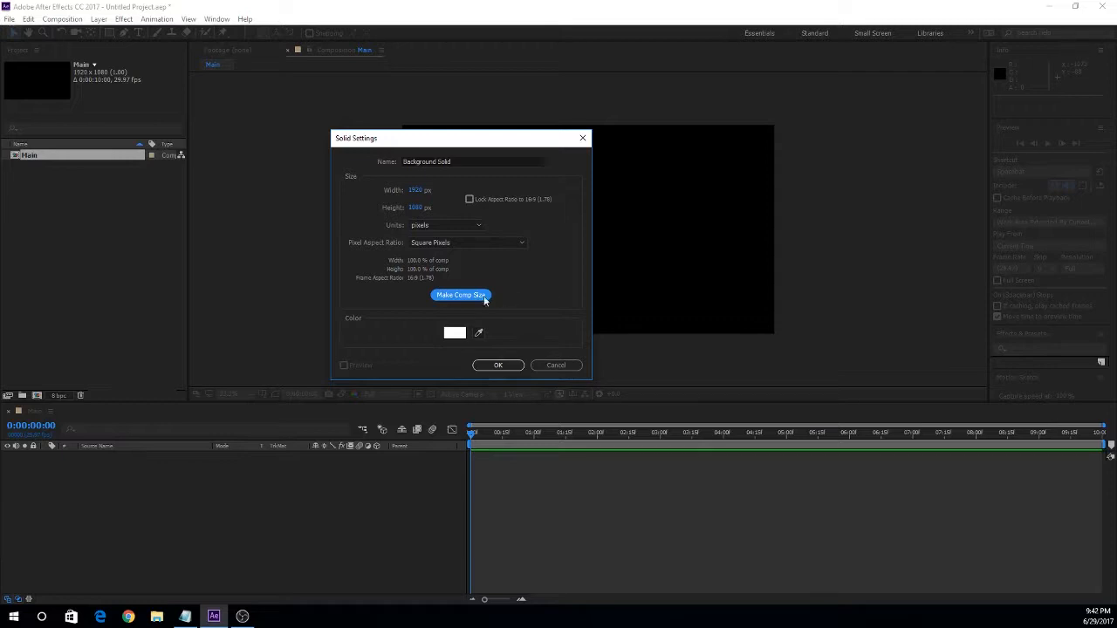
{"action": "left_click", "coordinate": [498, 366]}
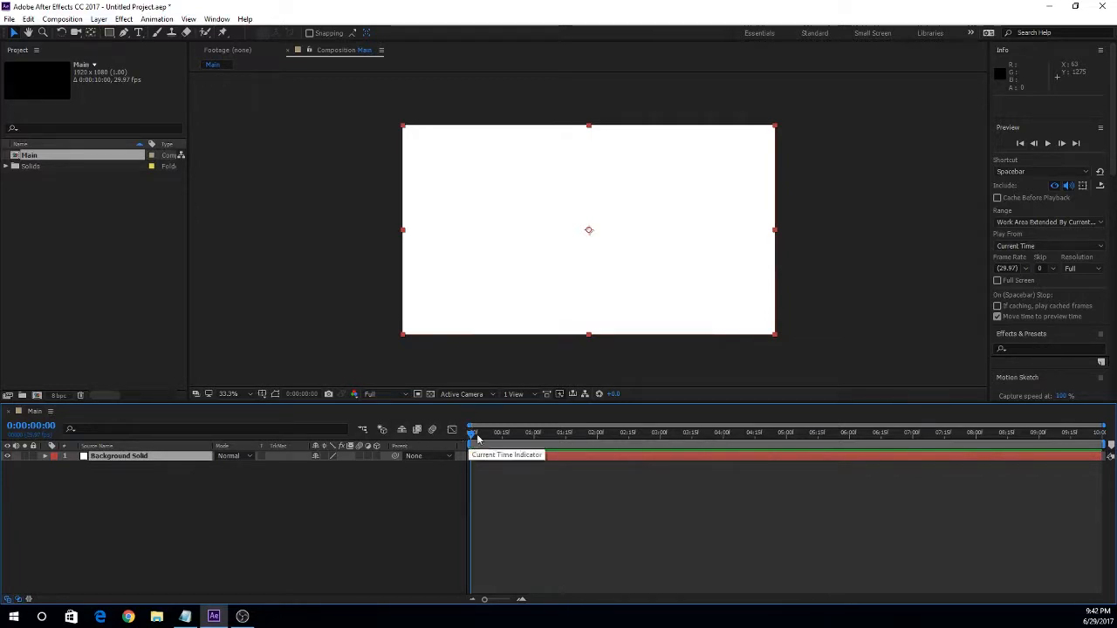
- Scrub through the composition and try shifting the Background Solid layer in time
{"action": "left_click_drag", "start_coordinate": [472, 434], "coordinate": [1110, 394]}
{"action": "left_click_drag", "start_coordinate": [1108, 447], "coordinate": [469, 459]}
{"action": "left_click_drag", "start_coordinate": [492, 455], "coordinate": [516, 457]}
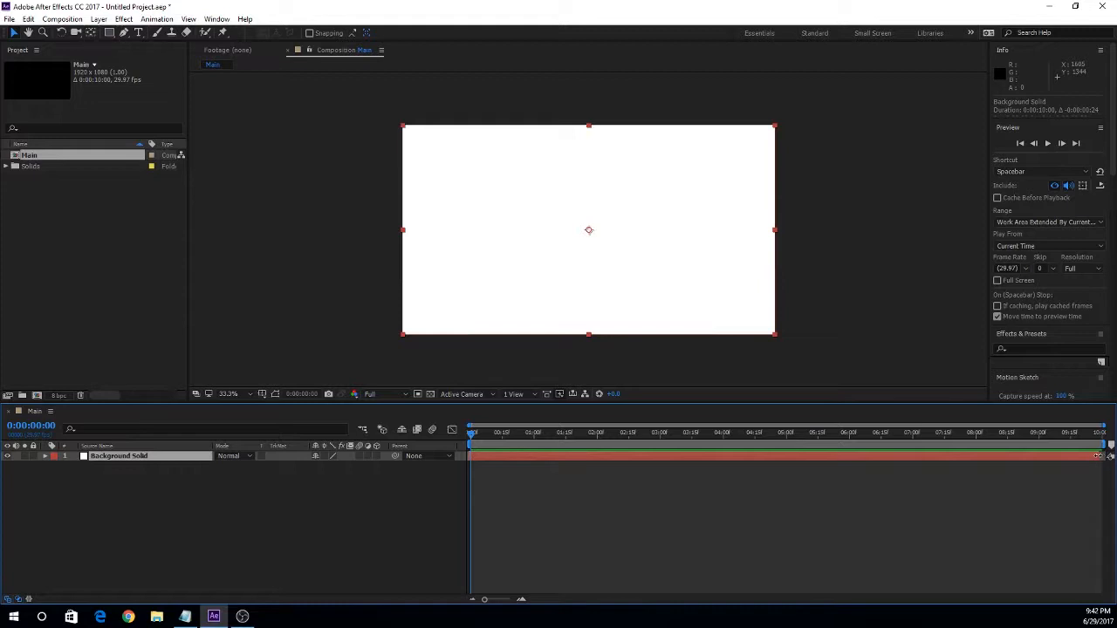
- Trim the Background Solid to run from about 1:10 to 9:02, and extend both ends back to the full composition length
{"action": "left_click_drag", "start_coordinate": [1098, 456], "coordinate": [1040, 456]}
{"action": "left_click_drag", "start_coordinate": [470, 455], "coordinate": [555, 455]}
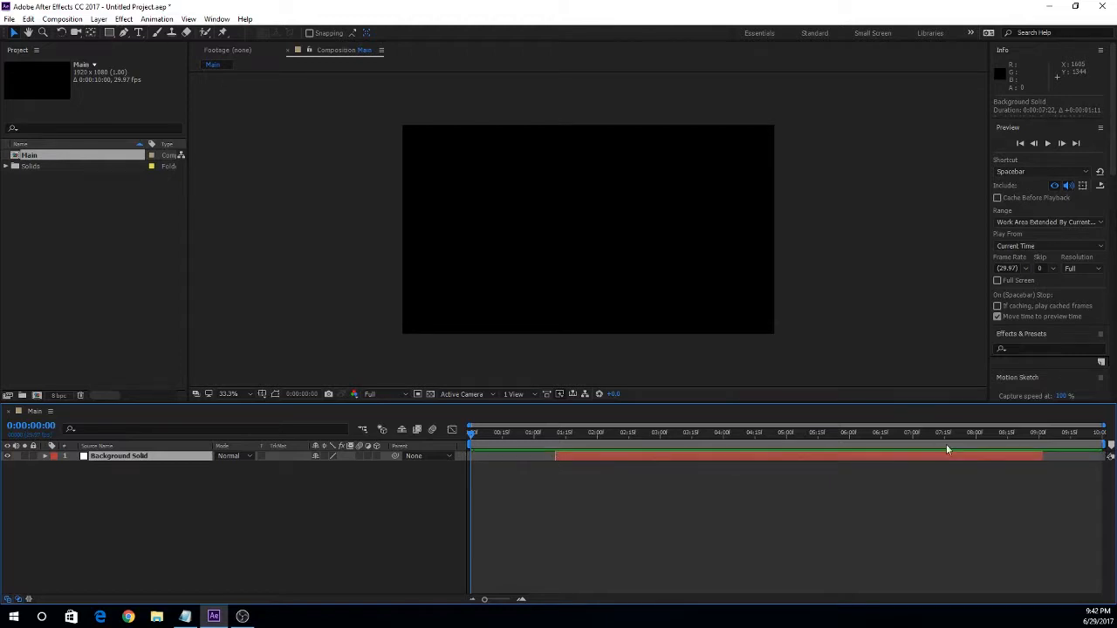
{"action": "left_click_drag", "start_coordinate": [471, 433], "coordinate": [469, 456]}
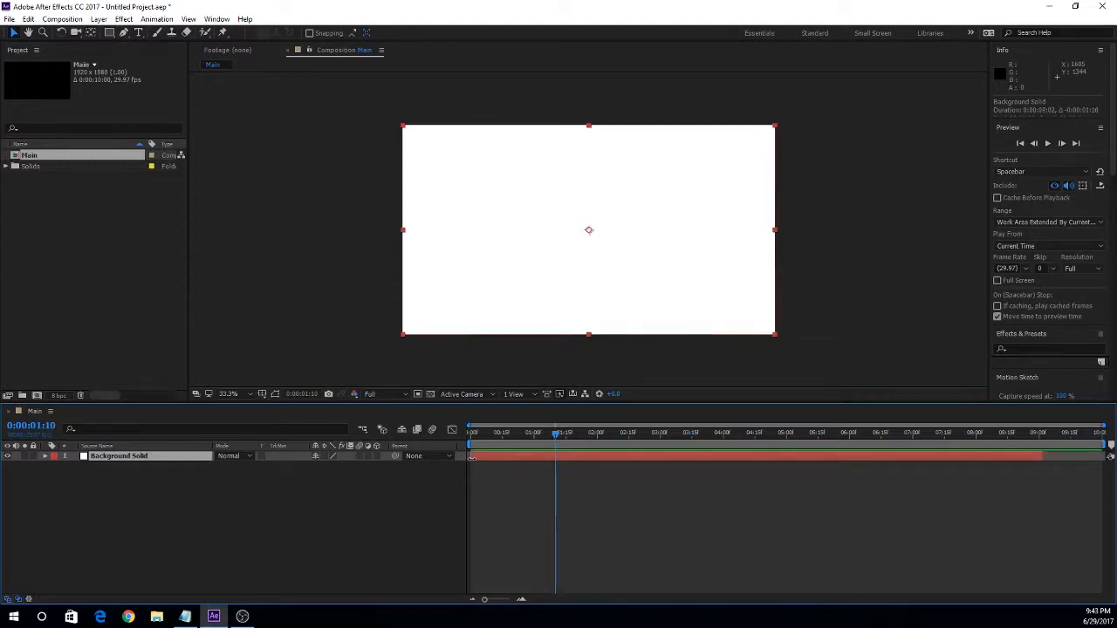
{"action": "left_click_drag", "start_coordinate": [1042, 457], "coordinate": [1099, 457]}
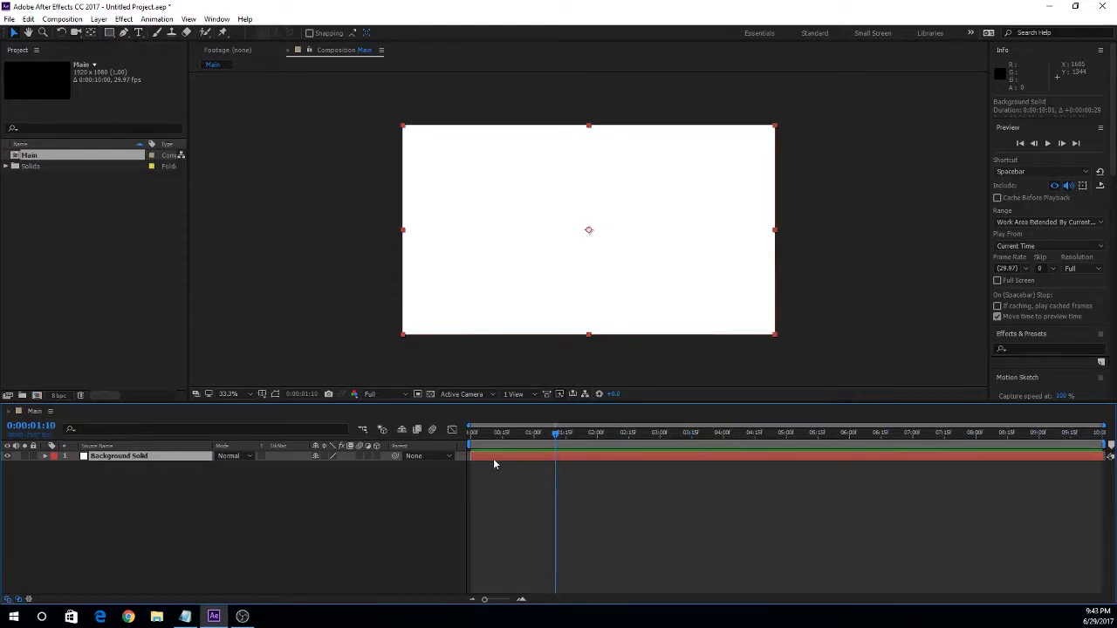
- Try sliding the Background Solid later and earlier in time and trimming its end to about 6:08
{"action": "left_click_drag", "start_coordinate": [491, 458], "coordinate": [1083, 459]}
{"action": "left_click", "coordinate": [559, 433]}
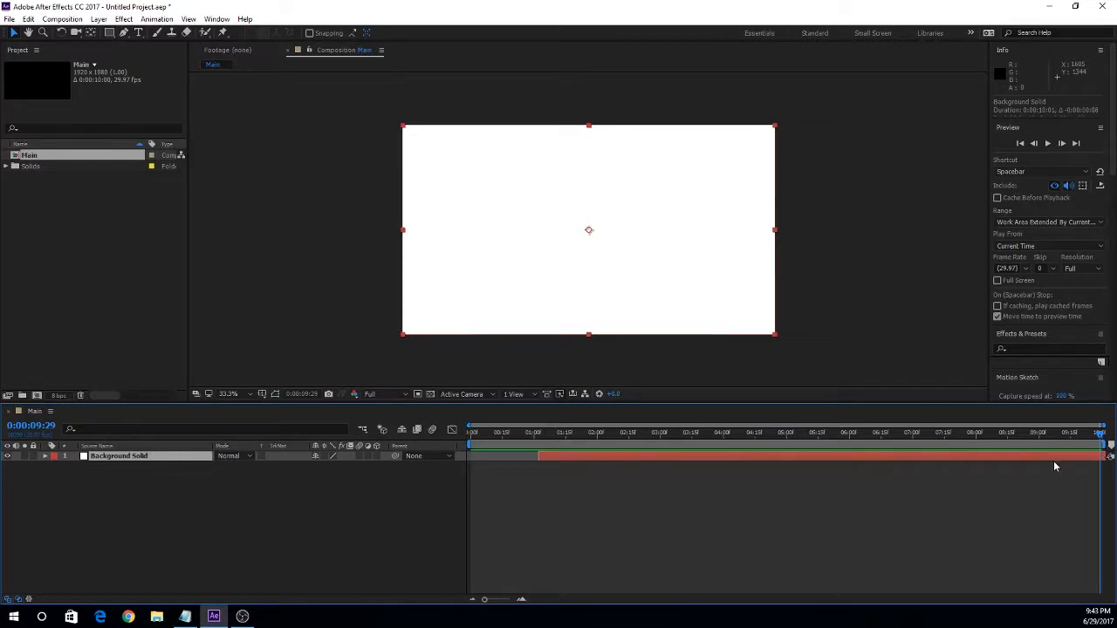
{"action": "left_click_drag", "start_coordinate": [1064, 462], "coordinate": [904, 453]}
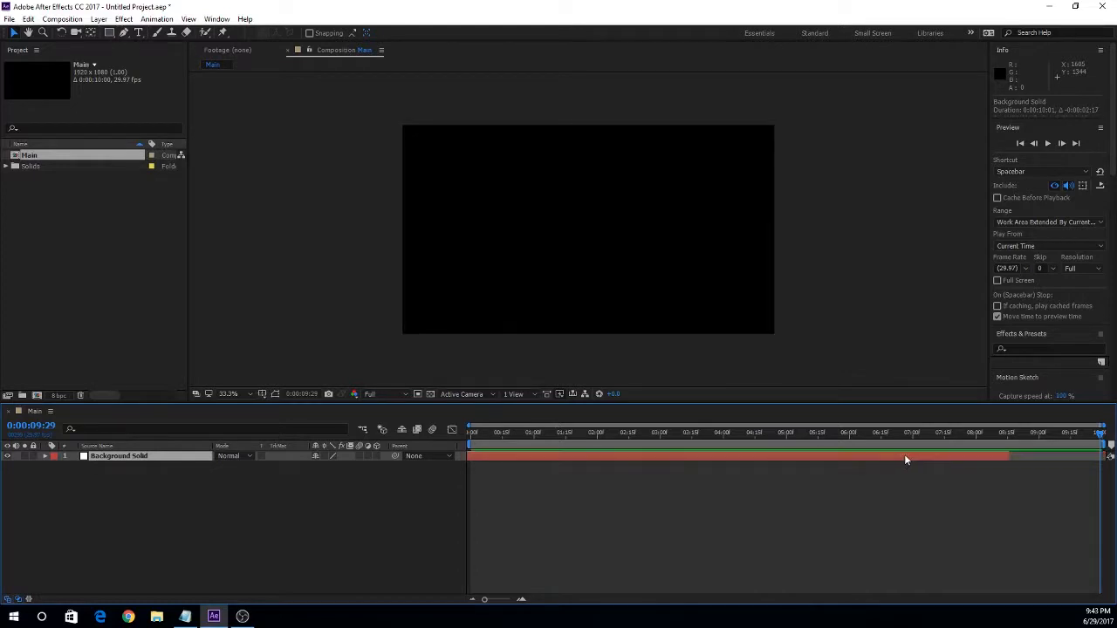
{"action": "left_click_drag", "start_coordinate": [1012, 456], "coordinate": [863, 462]}
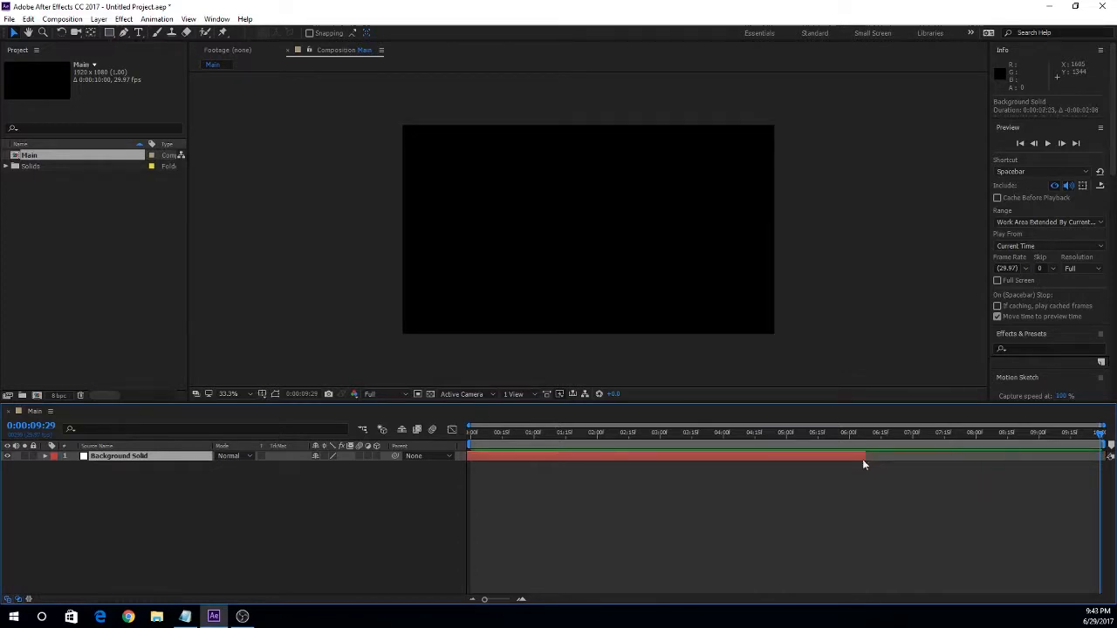
{"action": "left_click_drag", "start_coordinate": [732, 462], "coordinate": [826, 462]}
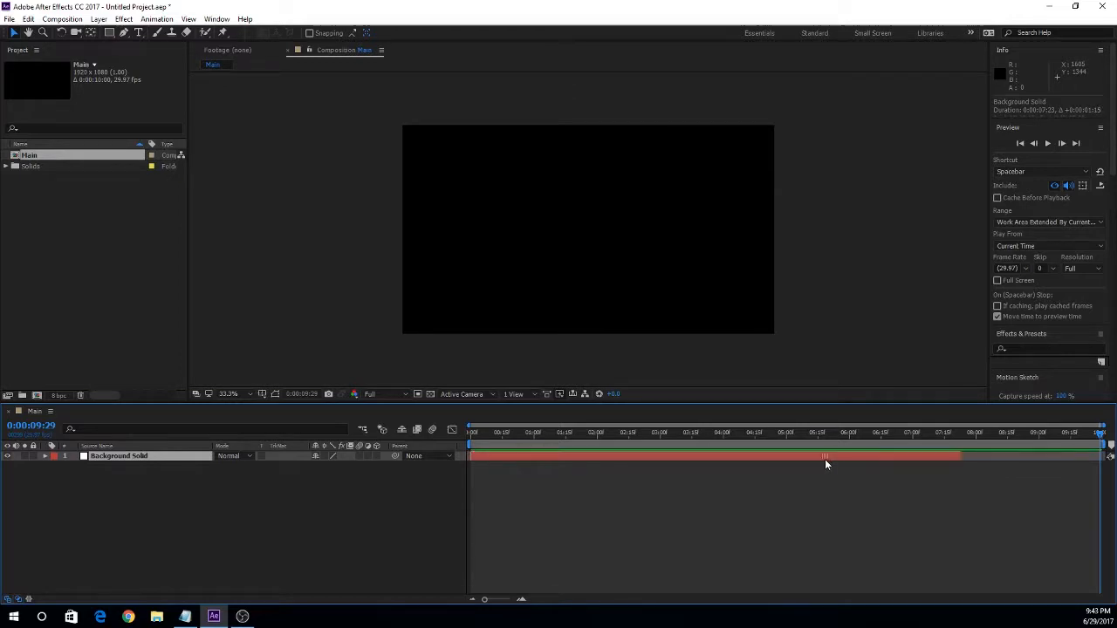
- Extend the Background Solid back to the end of the composition and return the playhead to 0:00
{"action": "left_click_drag", "start_coordinate": [963, 457], "coordinate": [1105, 455]}
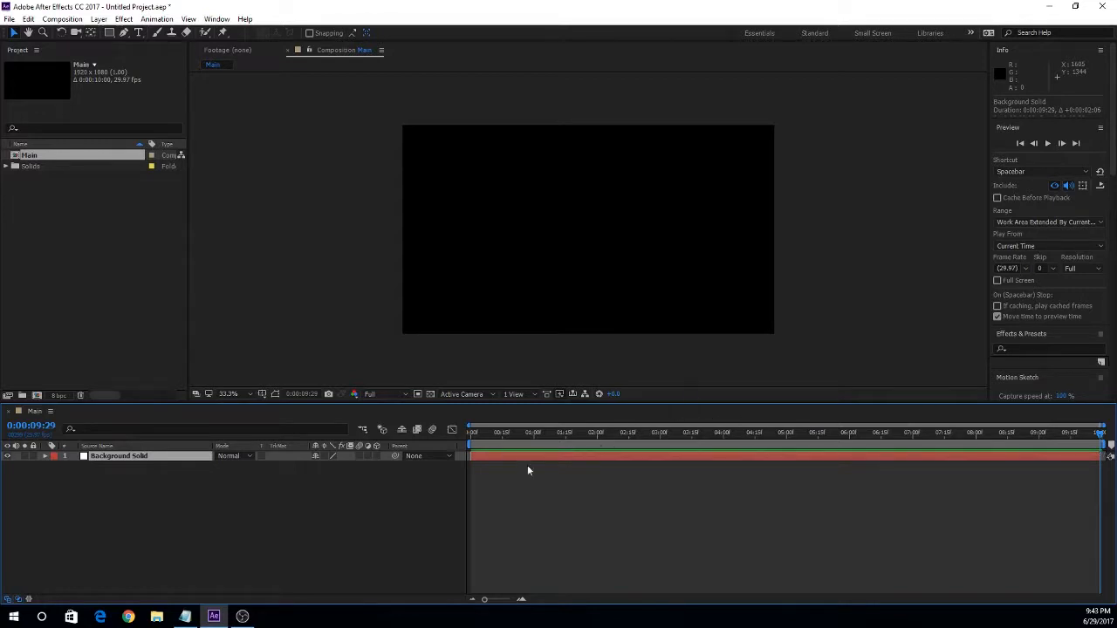
{"action": "left_click", "coordinate": [484, 433]}
{"action": "mouse_move", "coordinate": [482, 439]}
{"action": "left_mouse_down"}
{"action": "mouse_move", "coordinate": [494, 437]}
{"action": "mouse_move", "coordinate": [472, 439]}
{"action": "mouse_move", "coordinate": [1114, 453]}
{"action": "mouse_move", "coordinate": [471, 425]}
{"action": "left_mouse_up"}
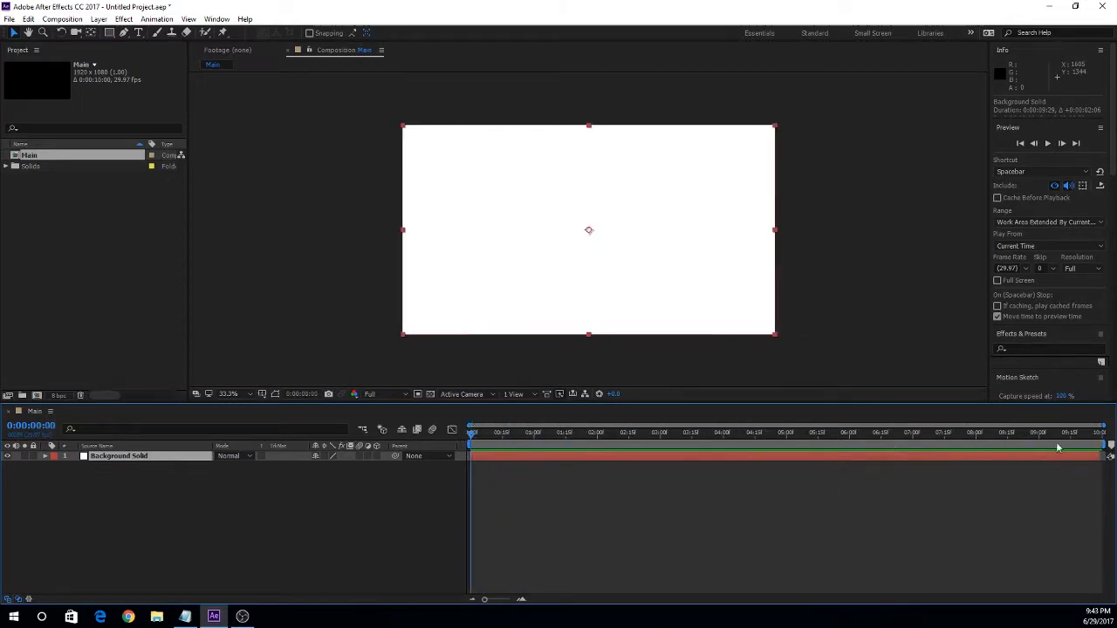
{"action": "left_click_drag", "start_coordinate": [1099, 456], "coordinate": [1108, 456]}
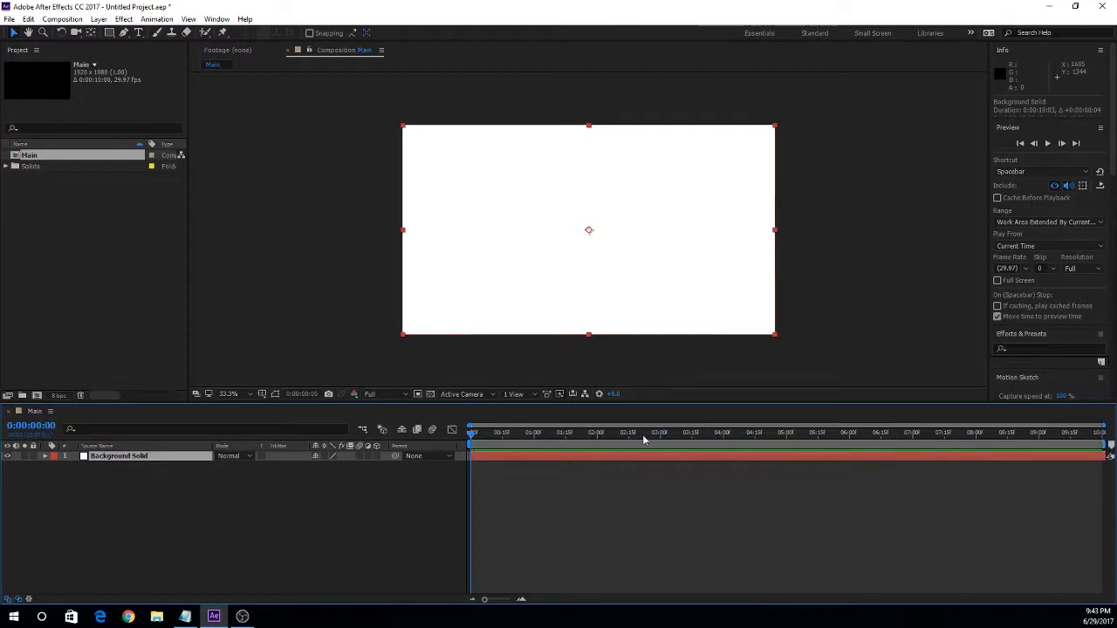
{"action": "mouse_move", "coordinate": [481, 437]}
{"action": "left_mouse_down"}
{"action": "mouse_move", "coordinate": [1072, 433]}
{"action": "mouse_move", "coordinate": [471, 427]}
{"action": "left_mouse_up"}
- Start a new solid layer in the Main composition and set its height to 200 px
{"action": "left_click", "coordinate": [444, 103]}
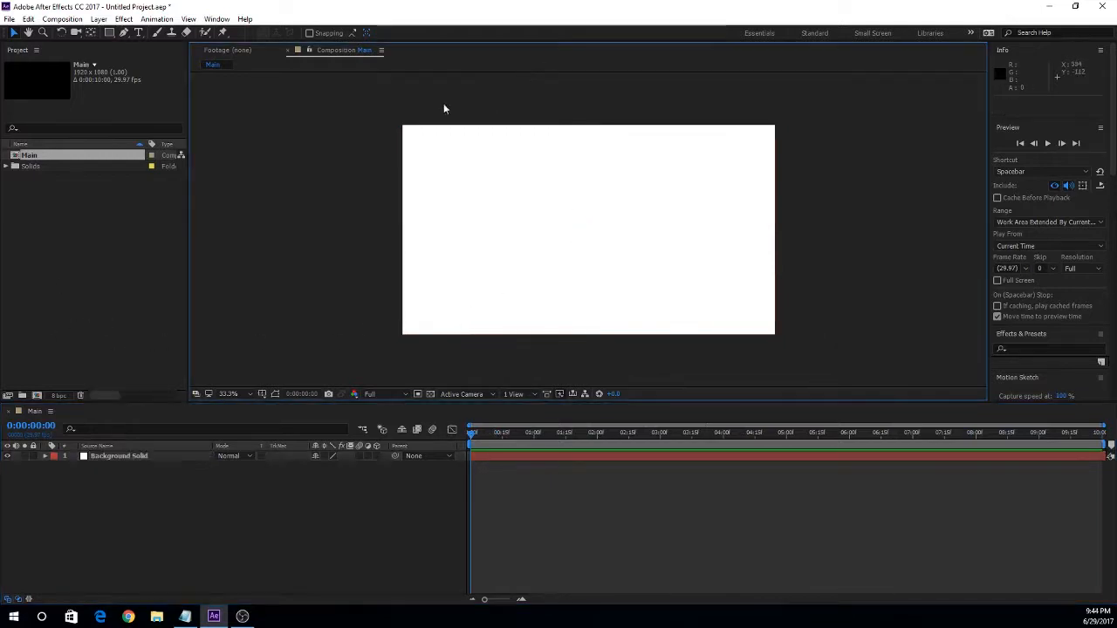
{"action": "left_click", "coordinate": [150, 19]}
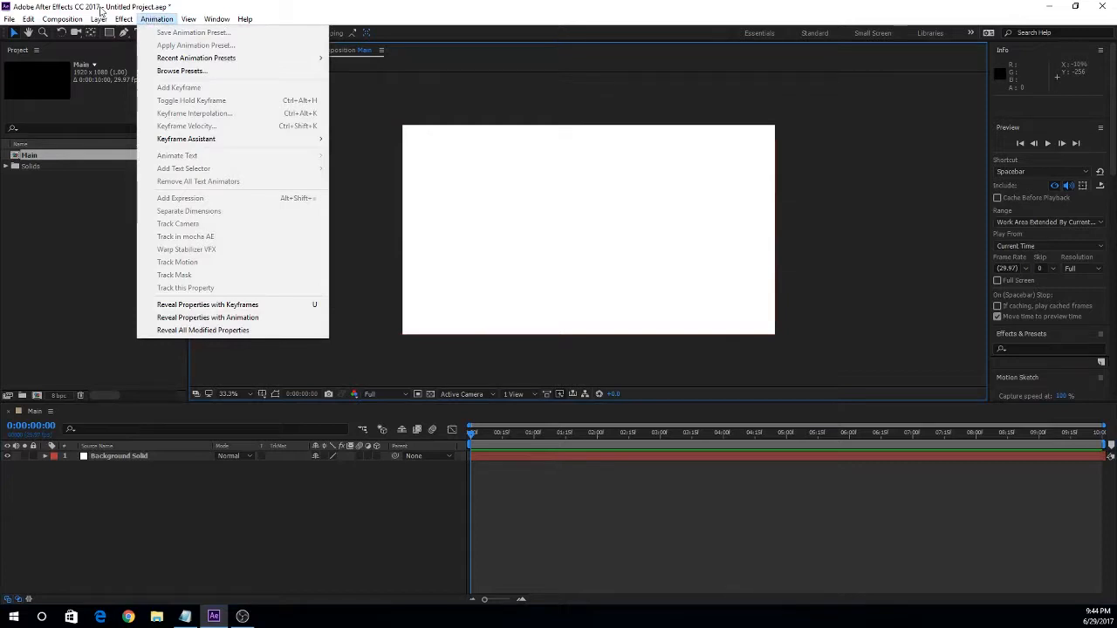
{"action": "left_click", "coordinate": [98, 19]}
{"action": "left_click", "coordinate": [99, 19]}
{"action": "mouse_move", "coordinate": [108, 35]}
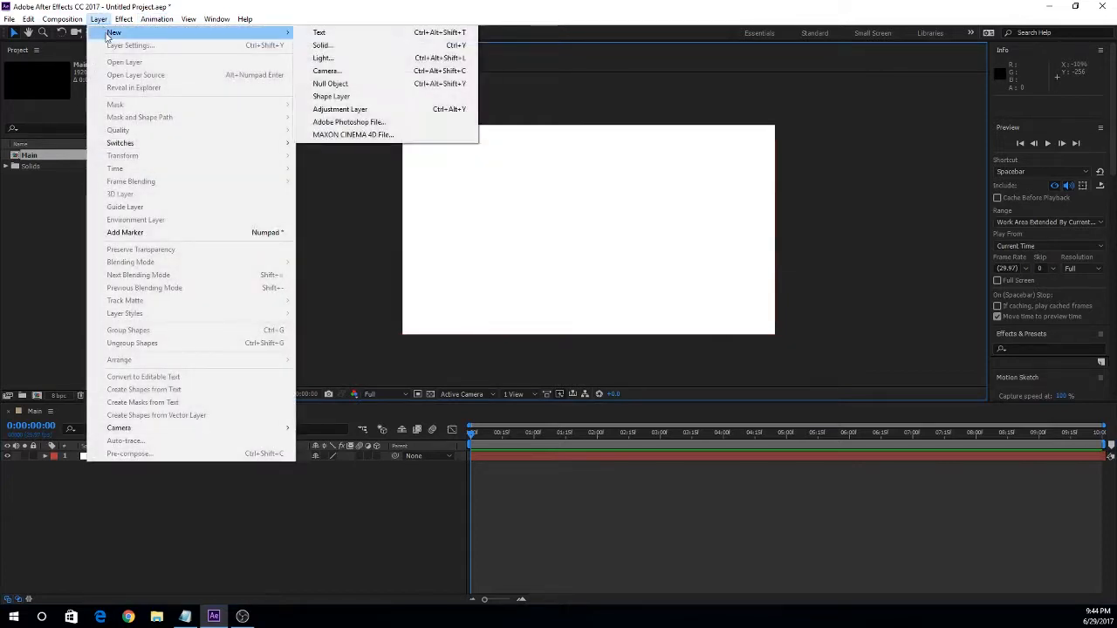
{"action": "left_click", "coordinate": [320, 47]}
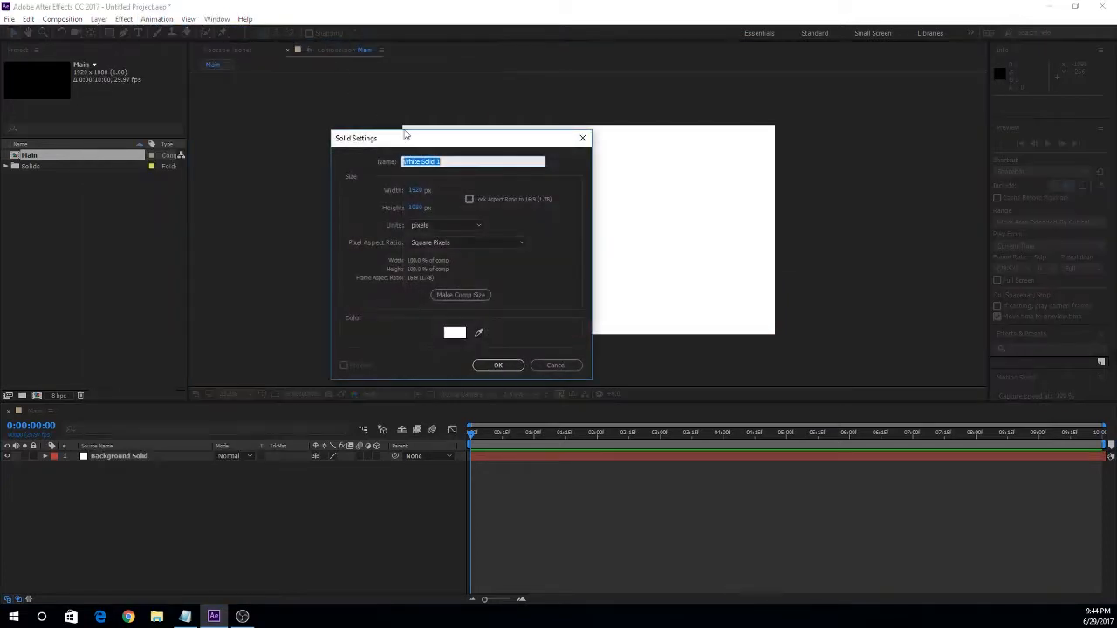
{"action": "left_click", "coordinate": [417, 207]}
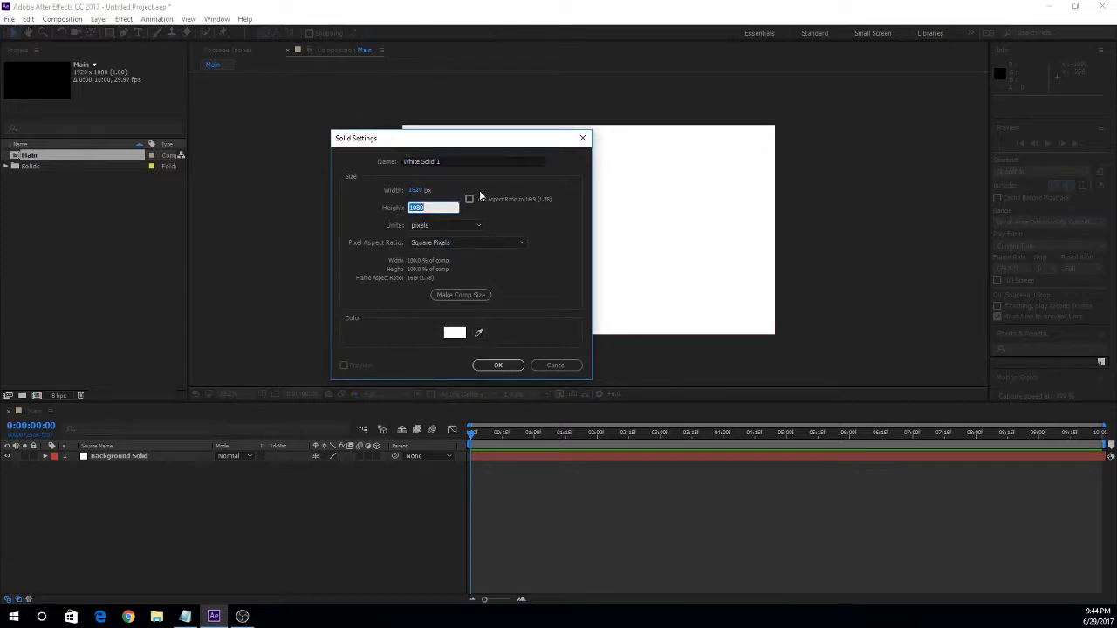
{"action": "type", "text": "200"}
- Color the new solid orange (FF8B14), name it Orange Bar, and add it to the composition
{"action": "left_click", "coordinate": [455, 332]}
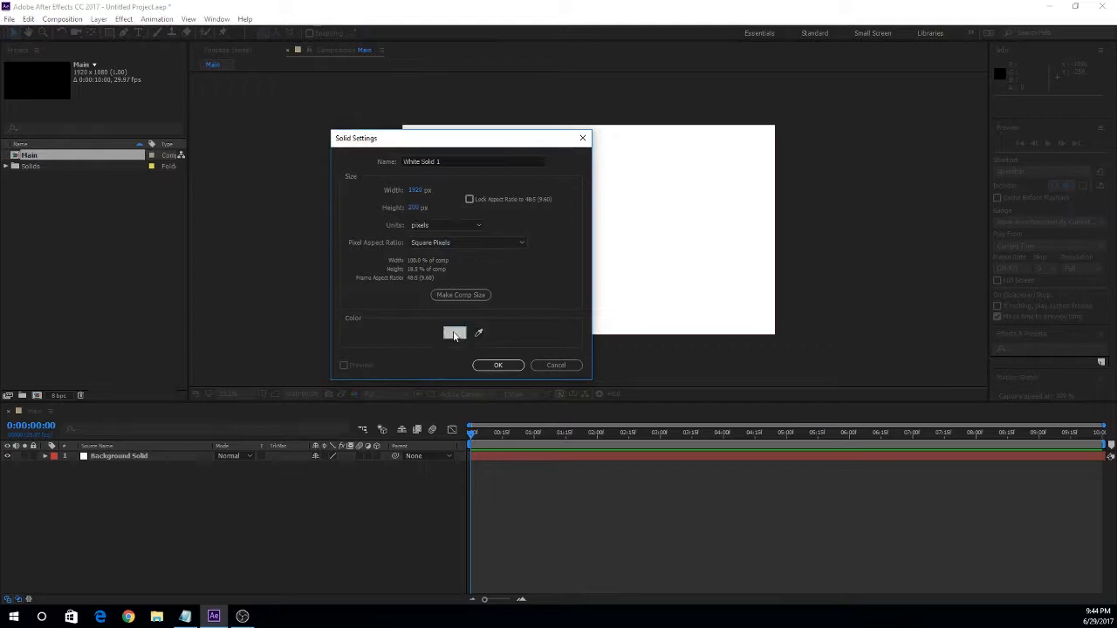
{"action": "left_click", "coordinate": [41, 149]}
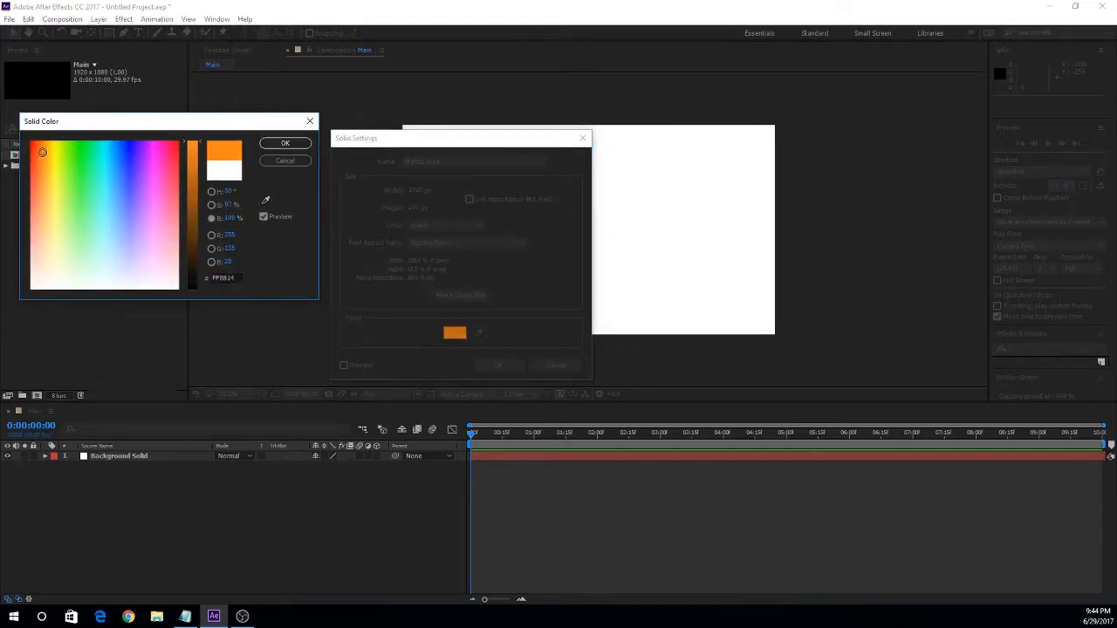
{"action": "left_click", "coordinate": [285, 143]}
{"action": "left_click", "coordinate": [428, 162]}
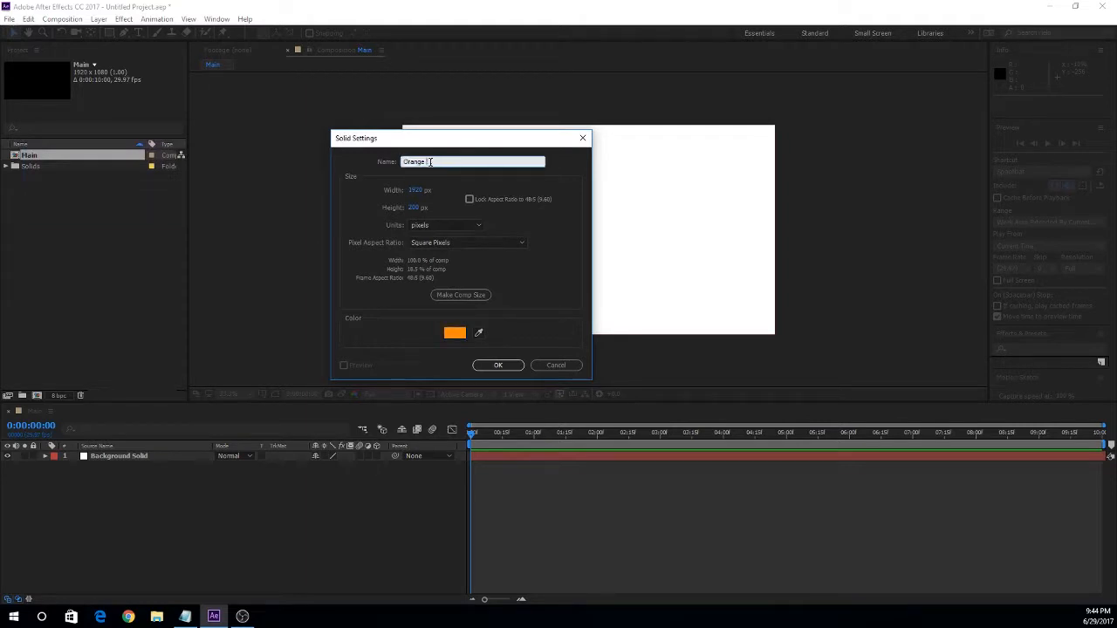
{"action": "left_click", "coordinate": [498, 366]}
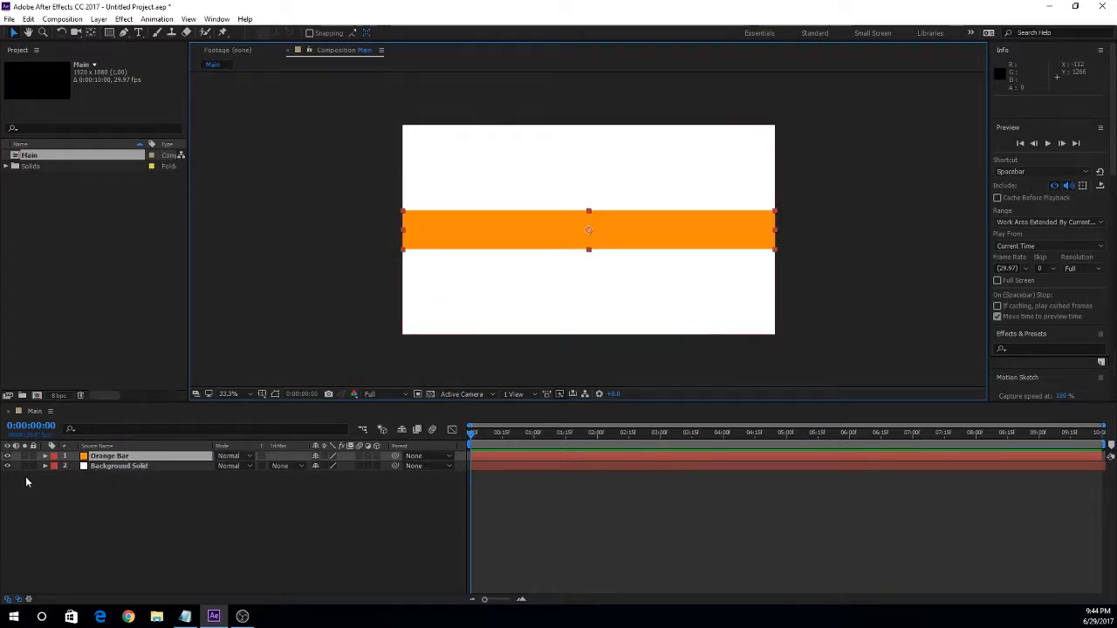
- Look at the Background Solid and Orange Bar items in the project's Solids folder, and collapse the folder again
{"action": "left_click", "coordinate": [6, 167]}
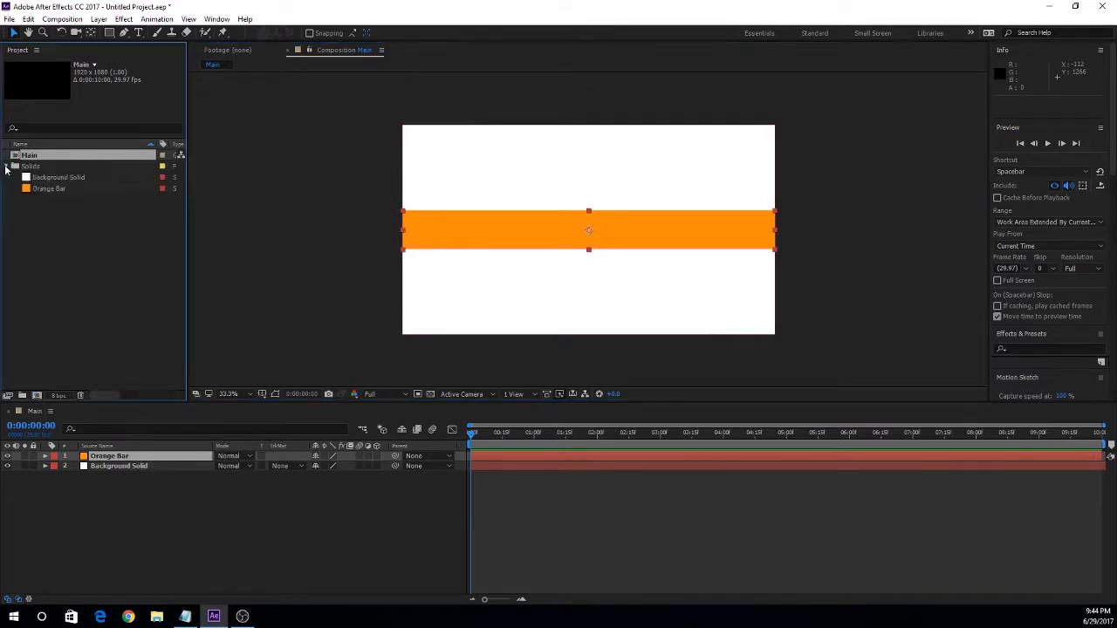
{"action": "left_click", "coordinate": [54, 176]}
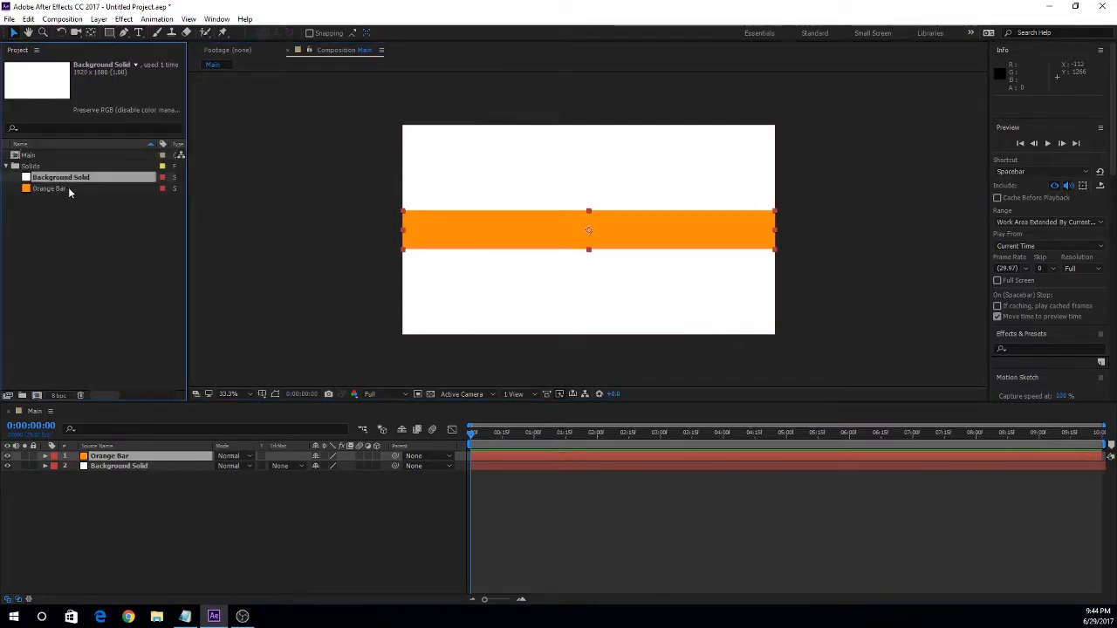
{"action": "left_click", "coordinate": [67, 187]}
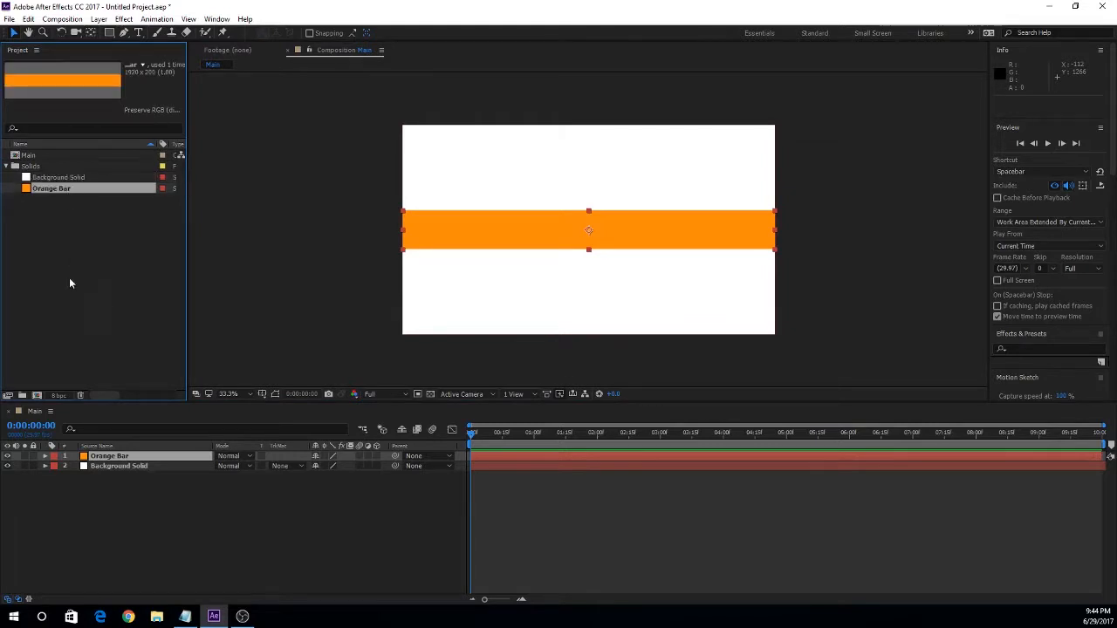
{"action": "left_click", "coordinate": [7, 167]}
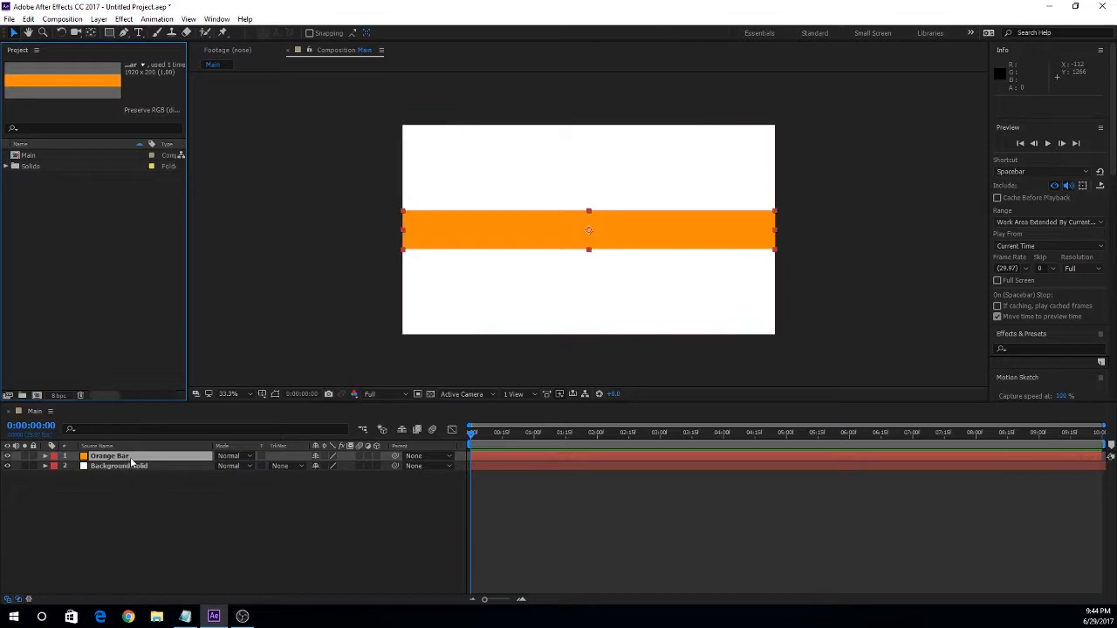
- Activate the Type tool with no layer selected and set the text color to white (FFFFFF)
{"action": "left_click", "coordinate": [328, 297]}
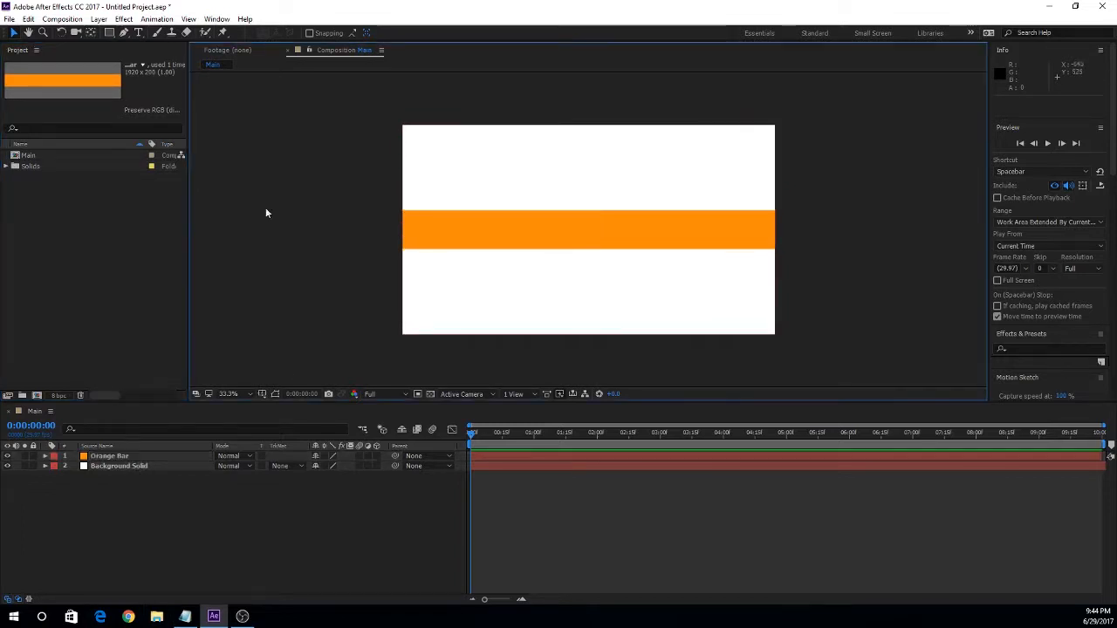
{"action": "left_click", "coordinate": [139, 34]}
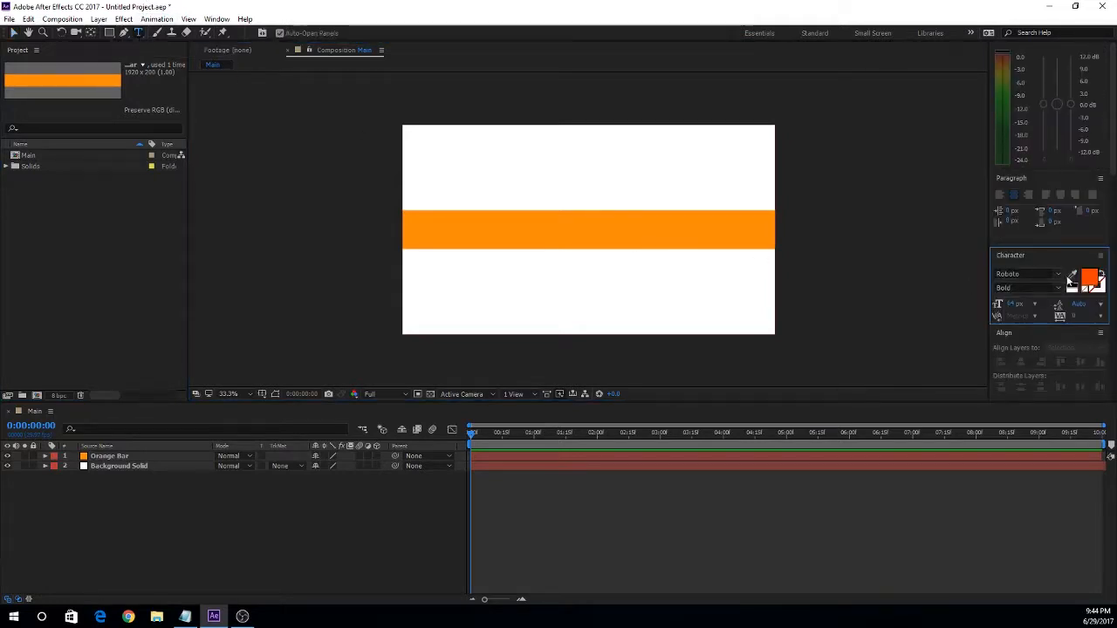
{"action": "left_click", "coordinate": [1090, 279]}
{"action": "mouse_move", "coordinate": [161, 248]}
{"action": "left_mouse_down"}
{"action": "mouse_move", "coordinate": [174, 298]}
{"action": "mouse_move", "coordinate": [182, 289]}
{"action": "left_mouse_up"}
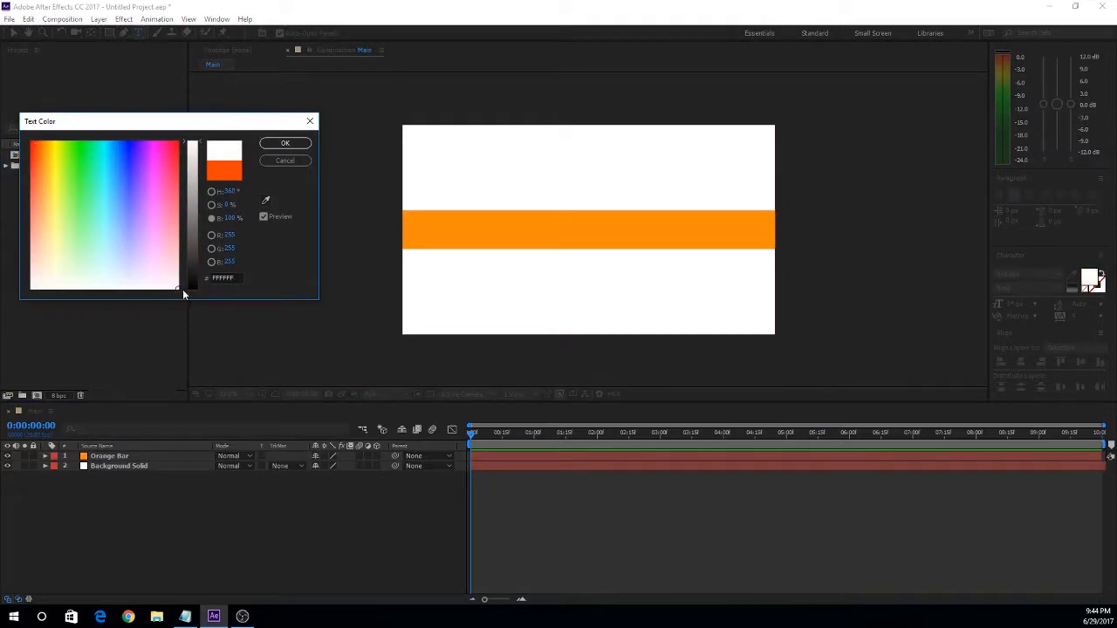
{"action": "left_click", "coordinate": [285, 143]}
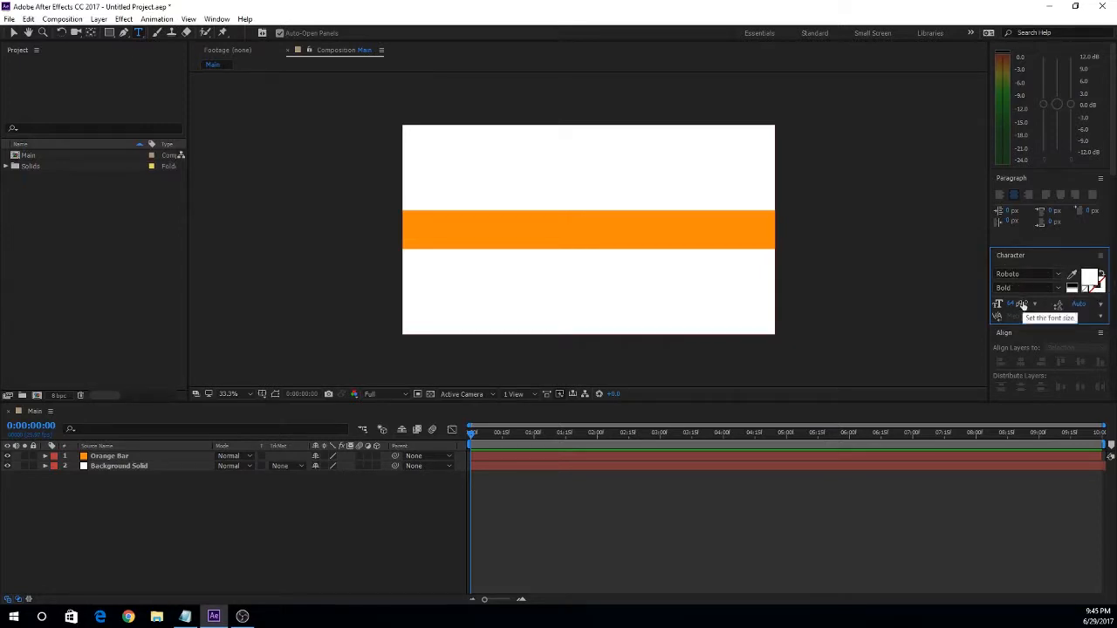
- Draw a text box across the orange bar and enter "If your website is not responsive you are not responding to your customers needs."
{"action": "left_click_drag", "start_coordinate": [412, 218], "coordinate": [764, 242]}
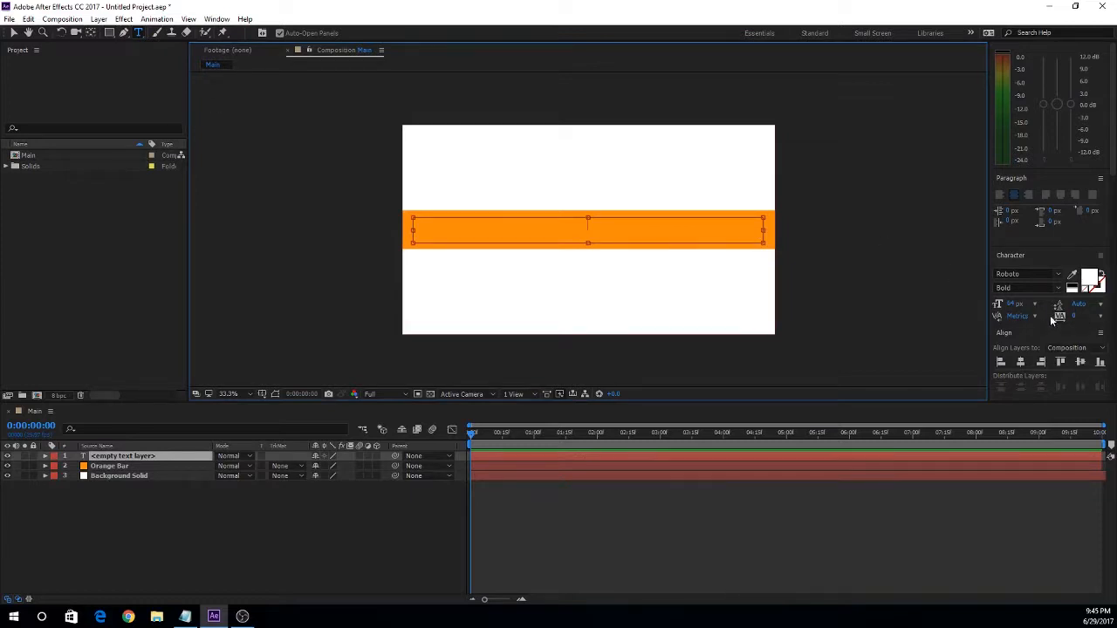
{"action": "type", "text": "I"}
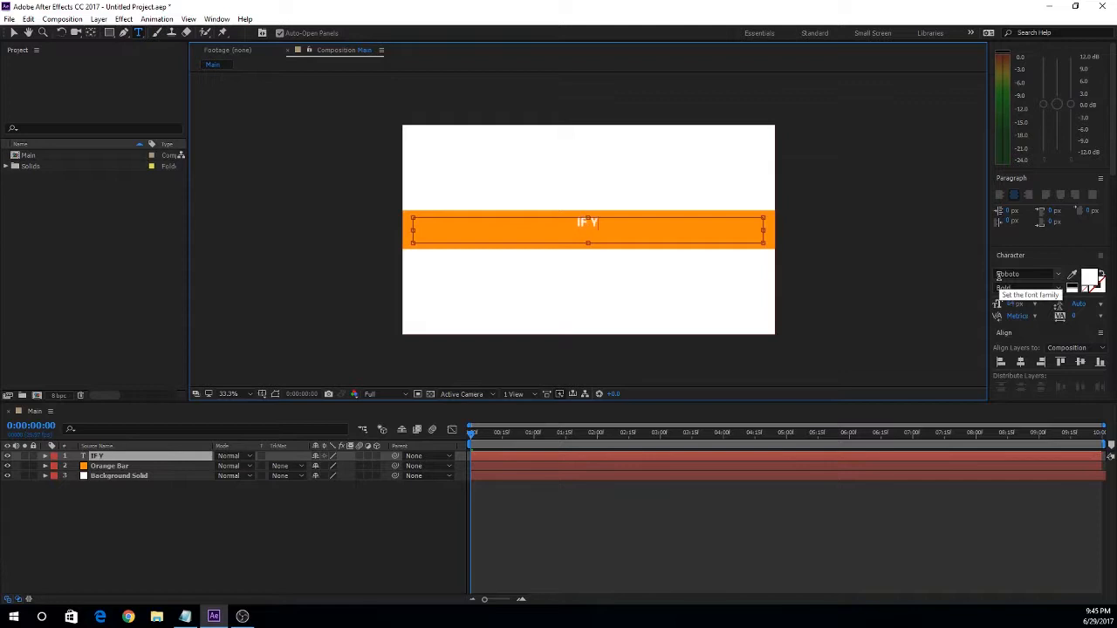
{"action": "type", "text": "f your website is n"}
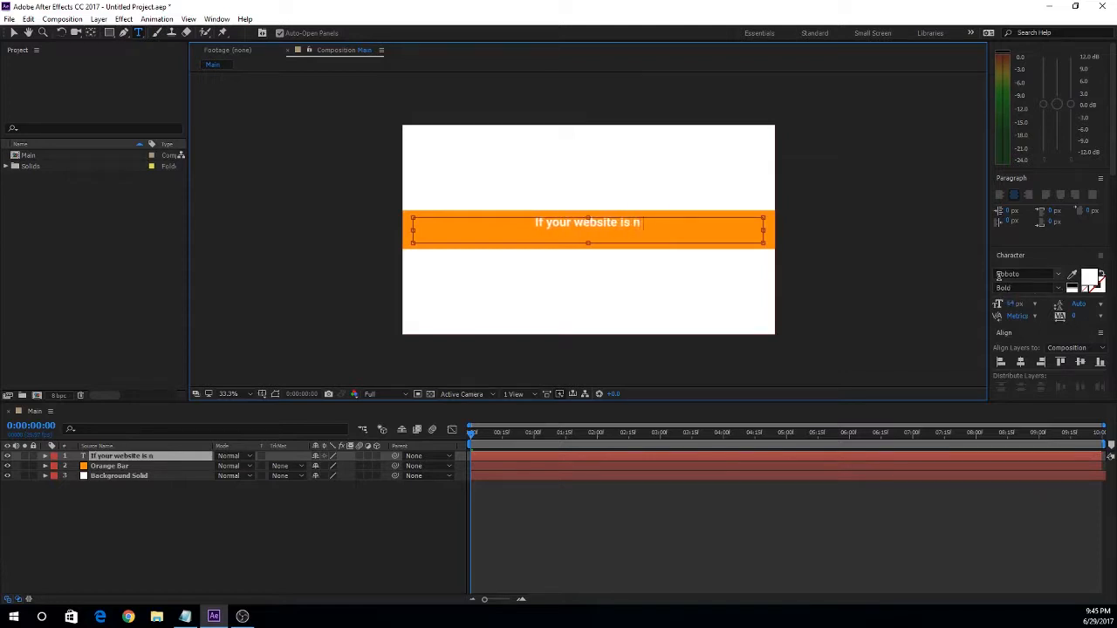
{"action": "type", "text": "ot responsiv"}
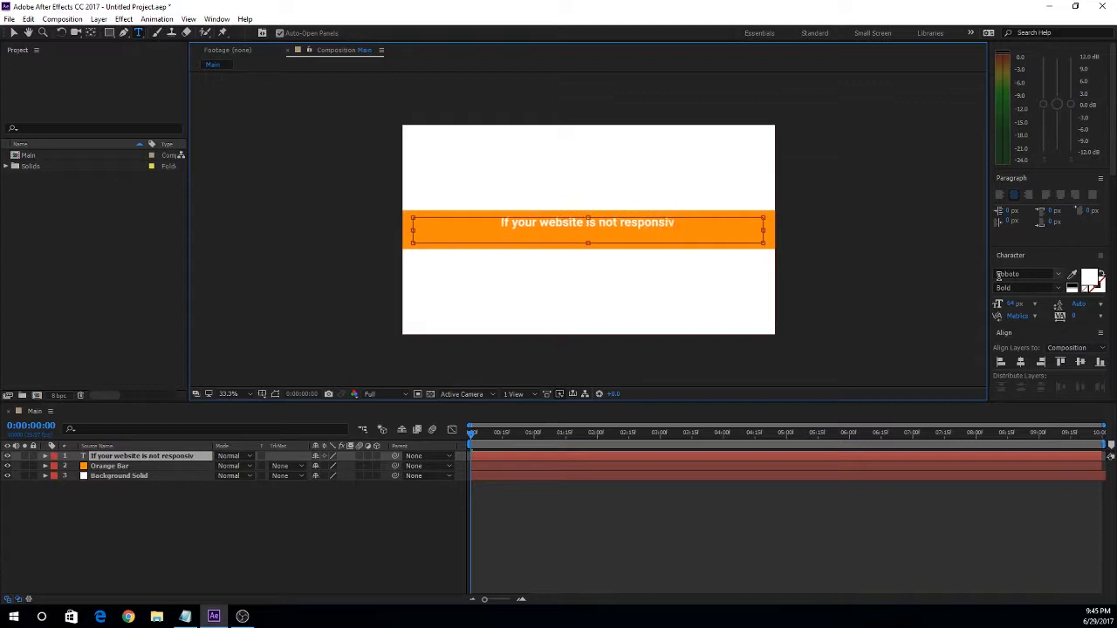
{"action": "type", "text": "e you are not r"}
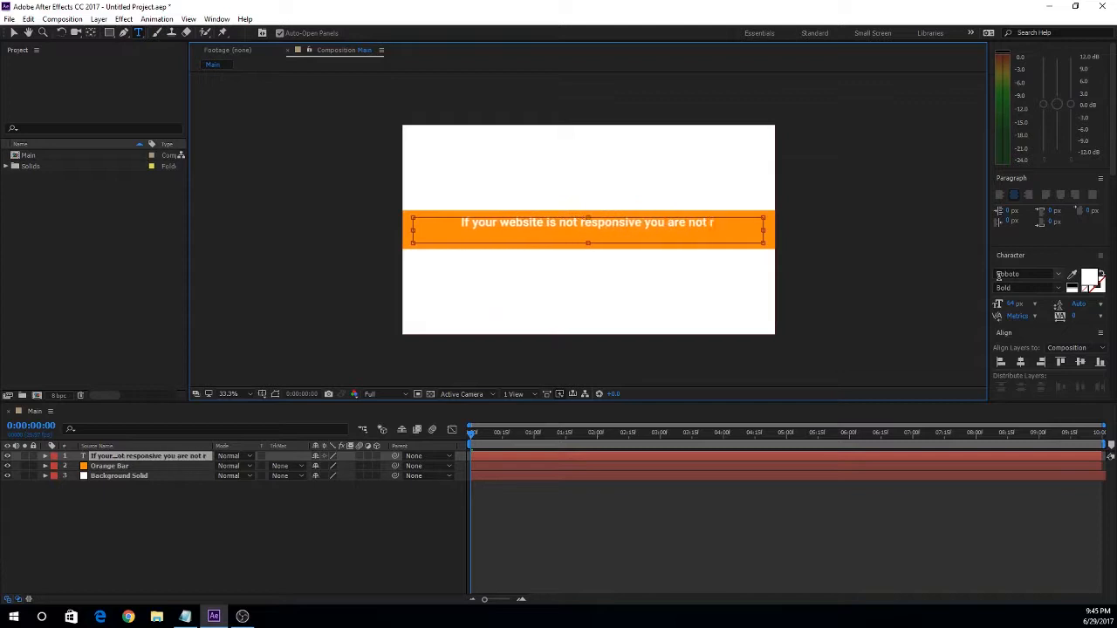
{"action": "type", "text": "esponding toyo"}
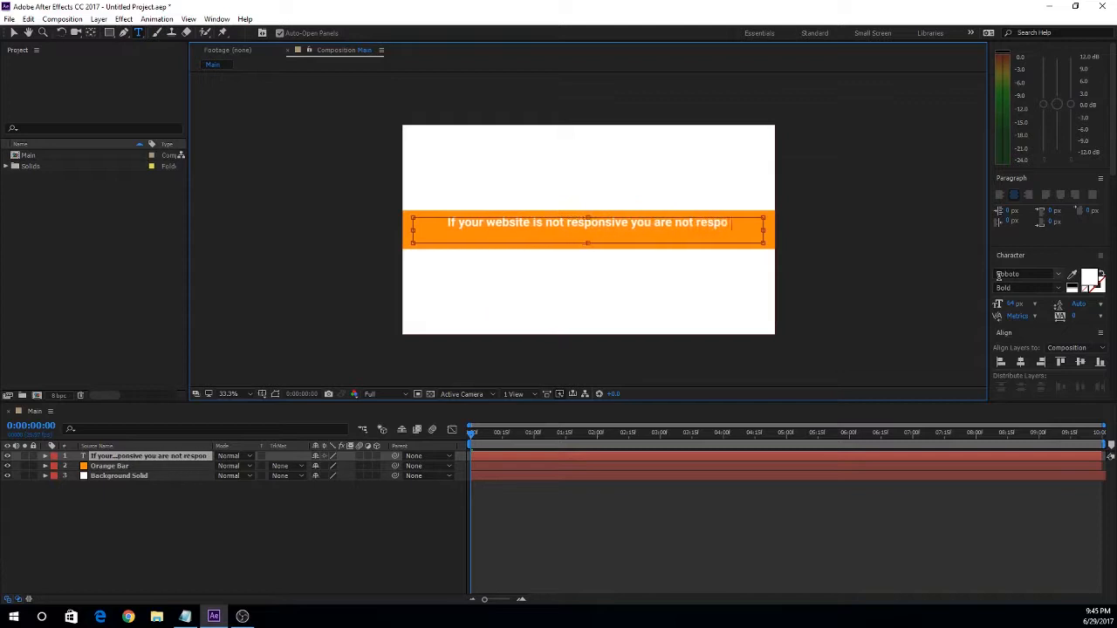
{"action": "key", "text": "BackSpace"}
{"action": "key", "text": "BackSpace"}
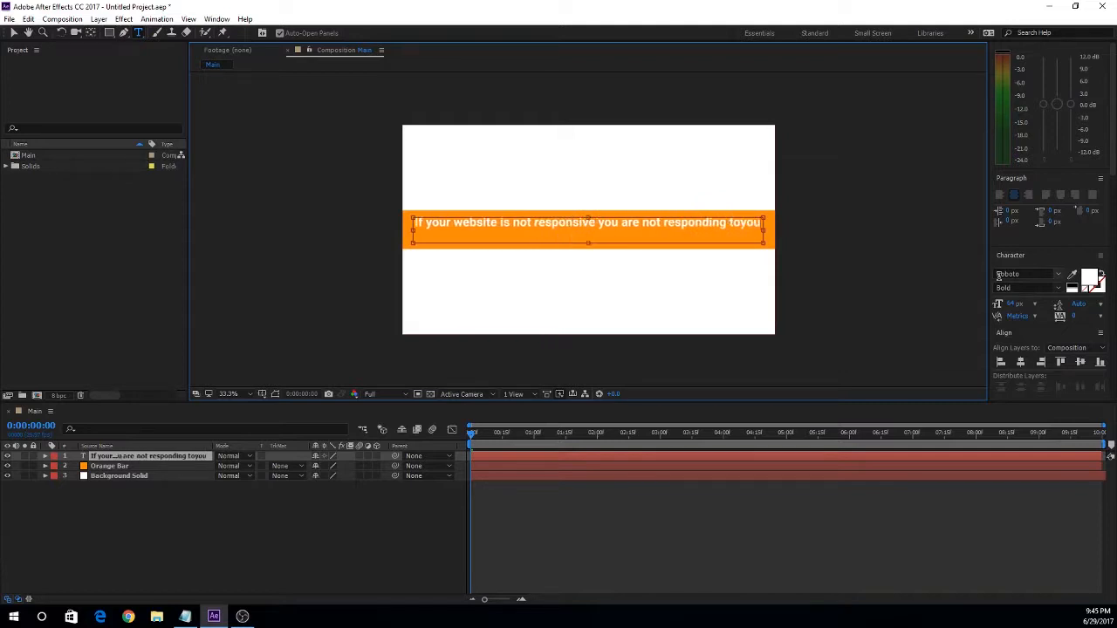
{"action": "type", "text": "your"}
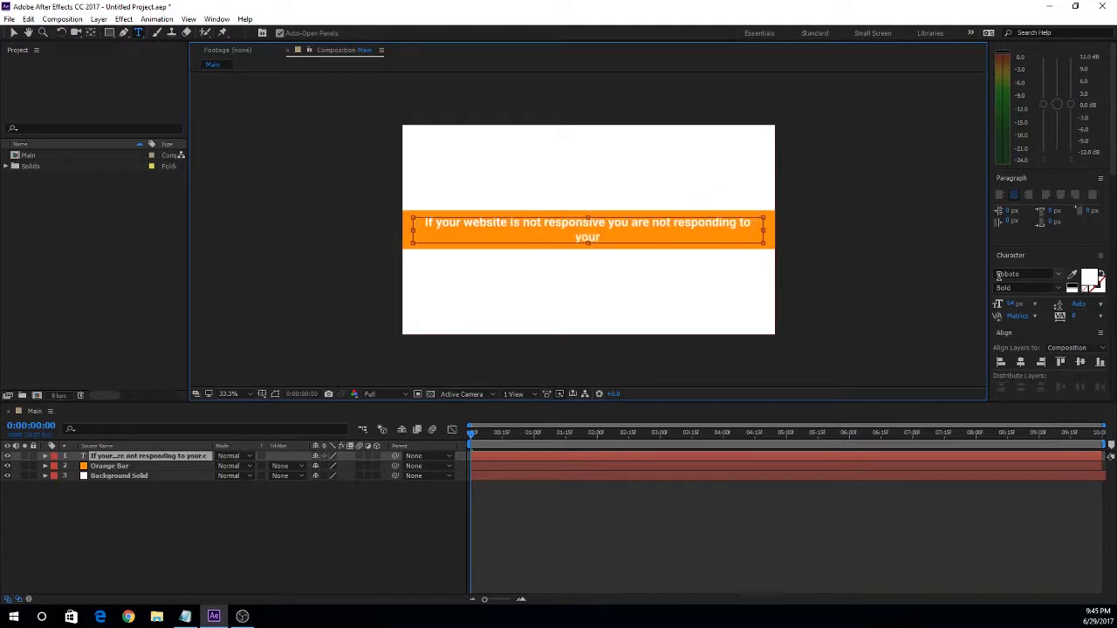
{"action": "type", "text": " customers needs."}
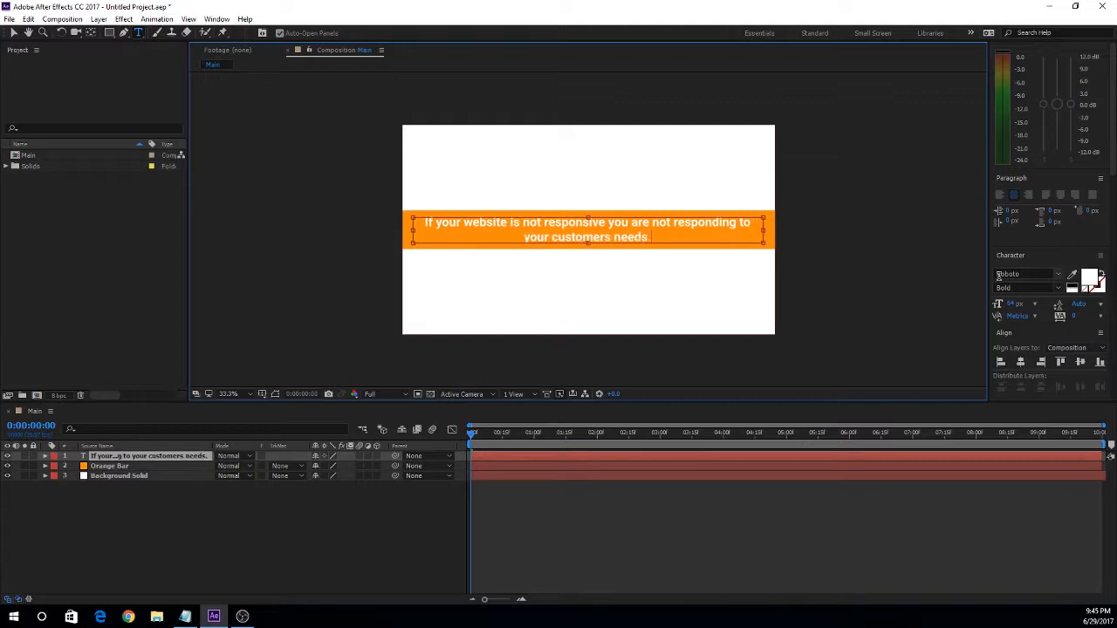
- Set the whole sentence to 48 px and move the text layer down to the vertical middle of the orange bar
{"action": "key", "text": "shift+Up"}
{"action": "key", "text": "shift+Home"}
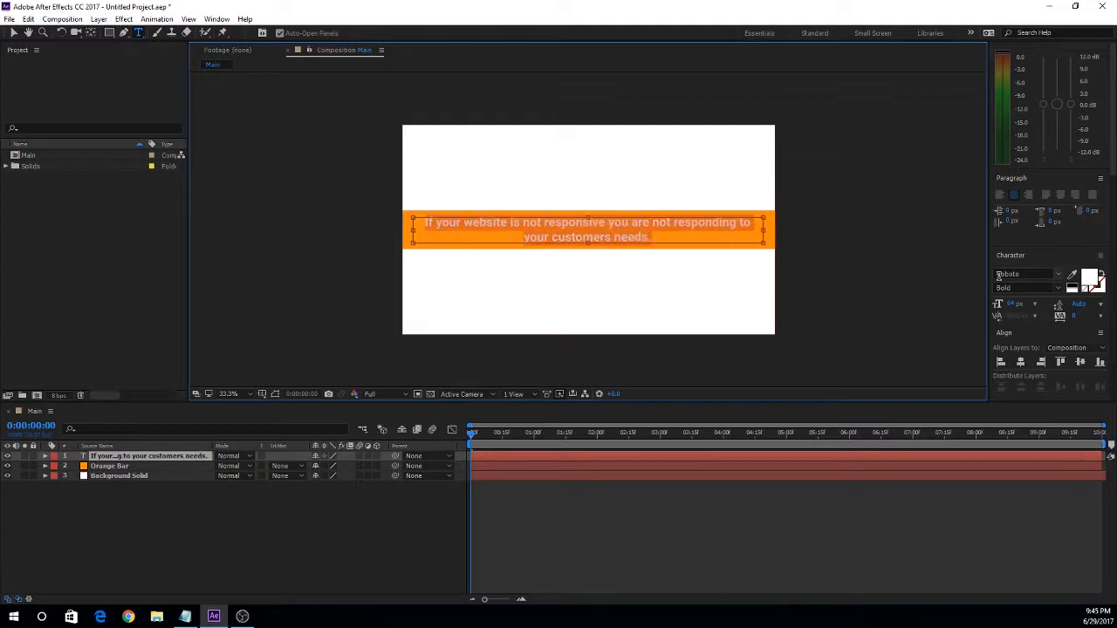
{"action": "left_click", "coordinate": [1033, 307]}
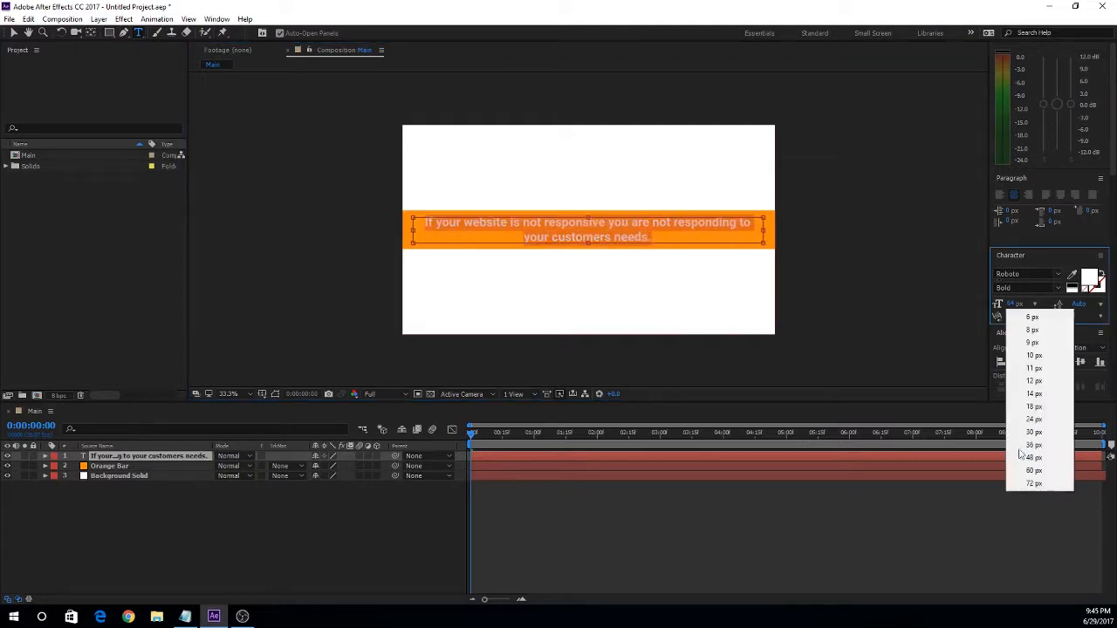
{"action": "left_click", "coordinate": [1033, 457]}
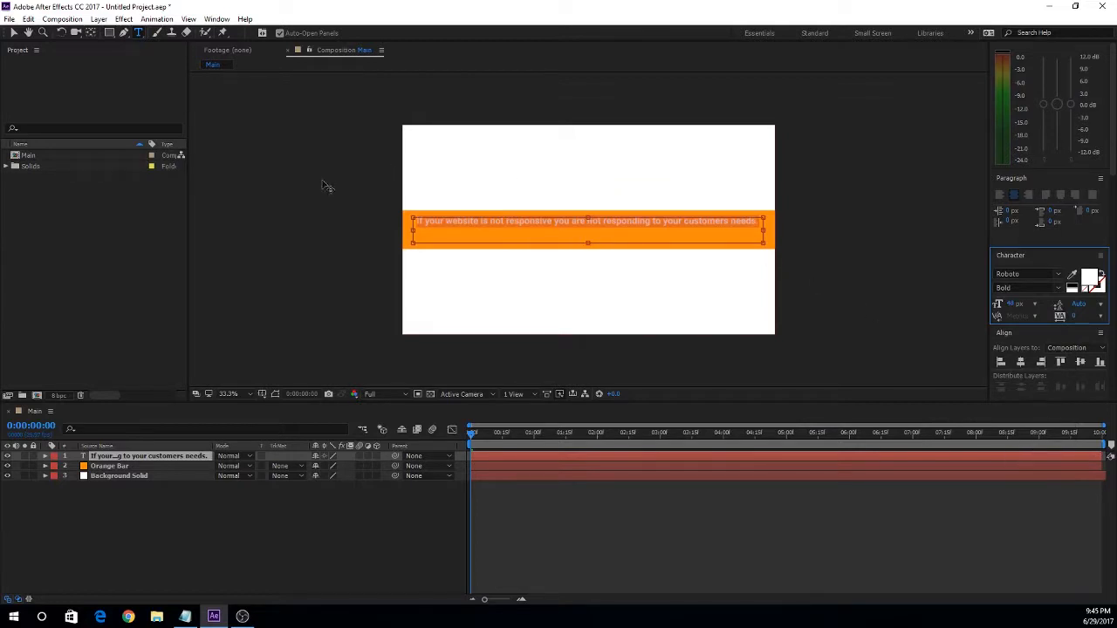
{"action": "left_click", "coordinate": [14, 32]}
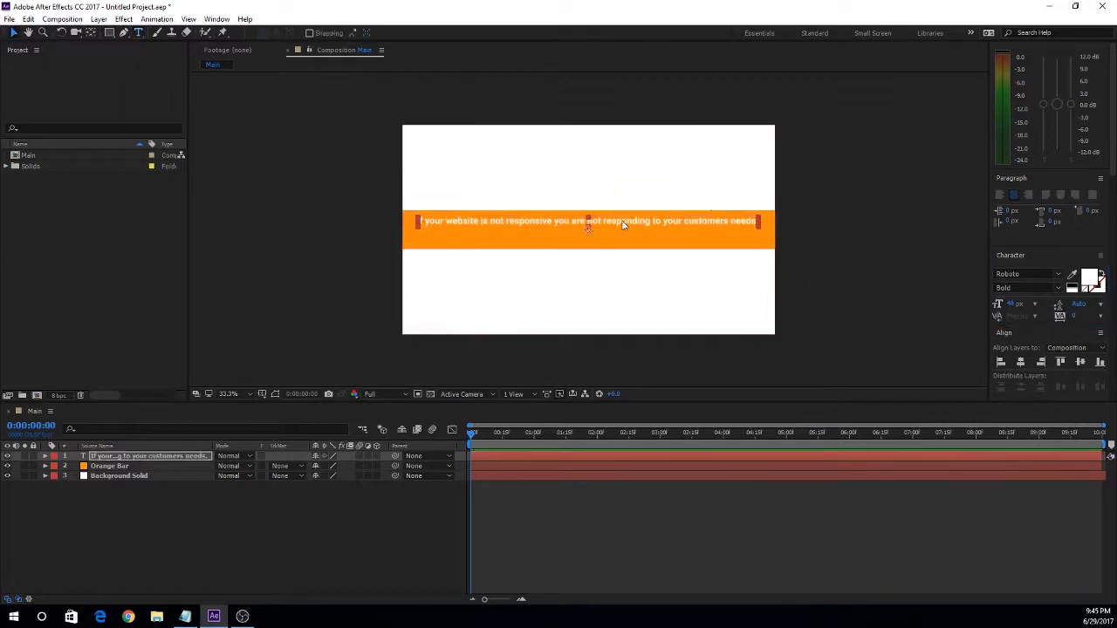
{"action": "left_click_drag", "start_coordinate": [591, 220], "coordinate": [620, 229]}
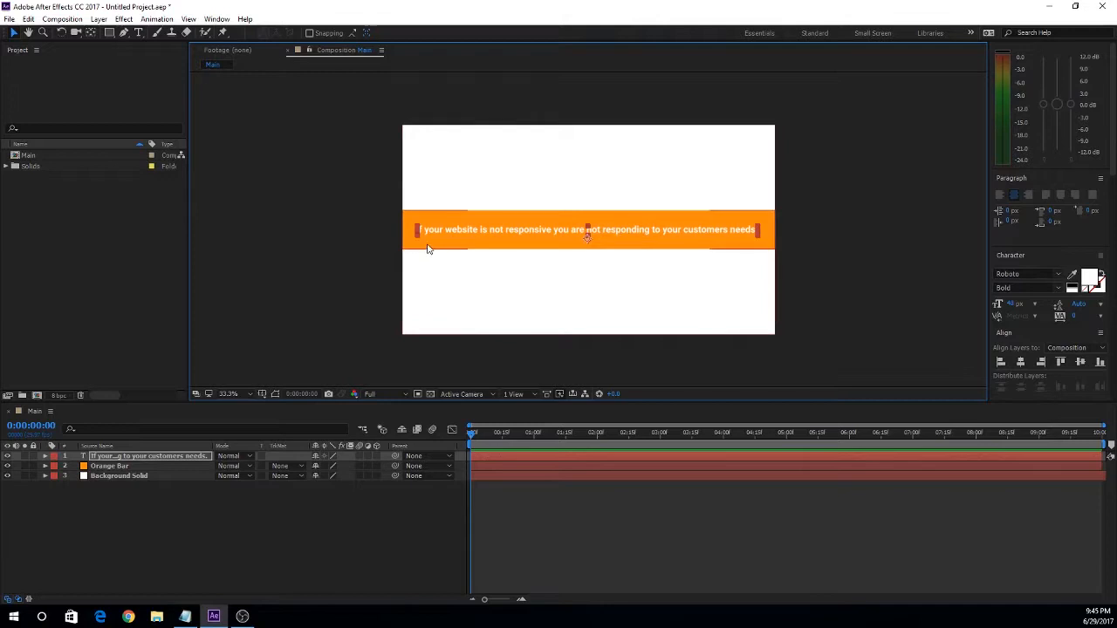
- Set the height of the Orange Bar solid to 100 px in its solid settings
{"action": "left_click", "coordinate": [479, 213]}
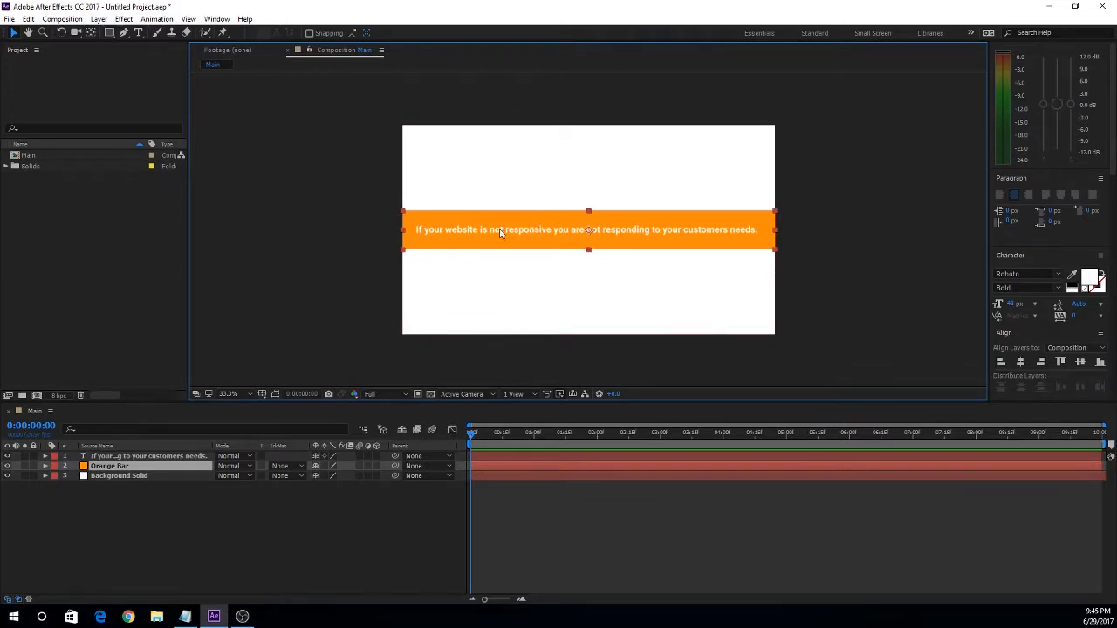
{"action": "left_click", "coordinate": [99, 21]}
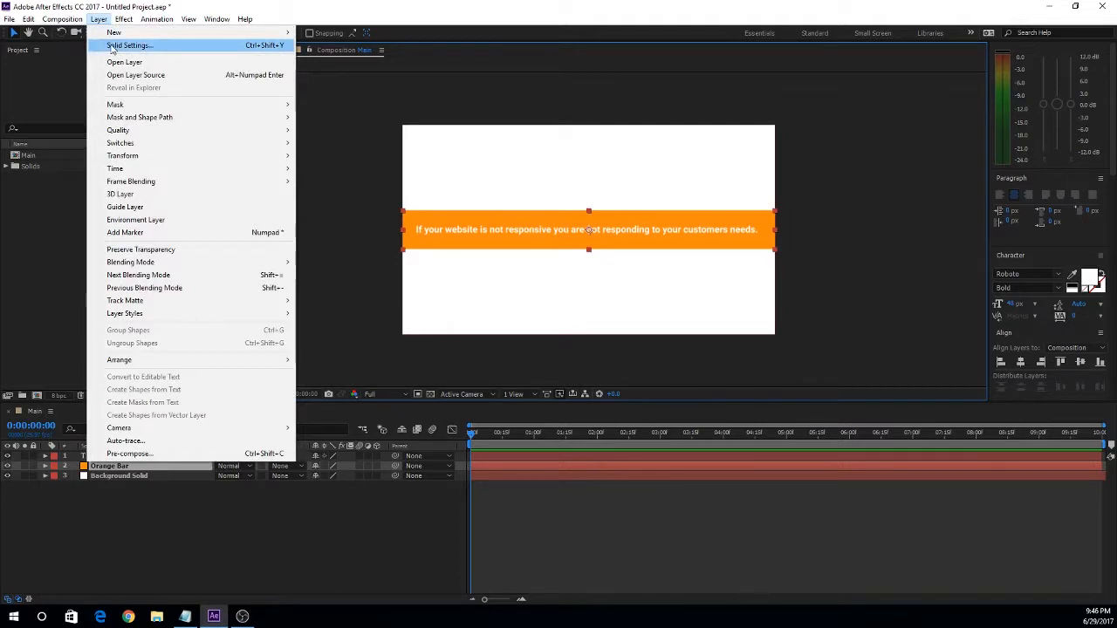
{"action": "left_click", "coordinate": [122, 46]}
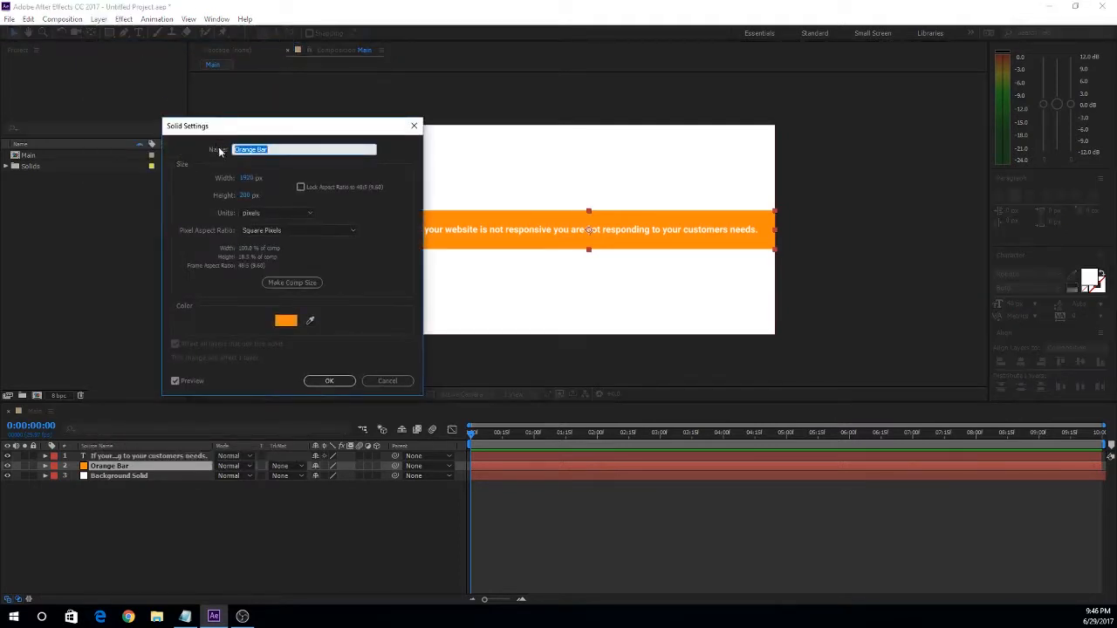
{"action": "left_click", "coordinate": [248, 195]}
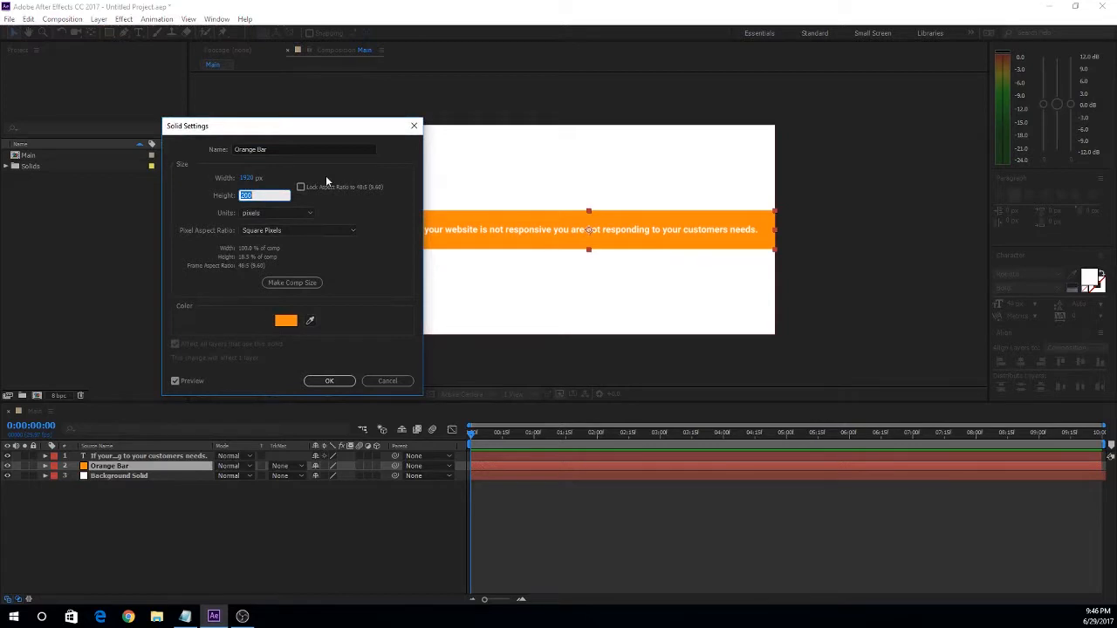
{"action": "type", "text": "100"}
{"action": "key", "text": "Return"}
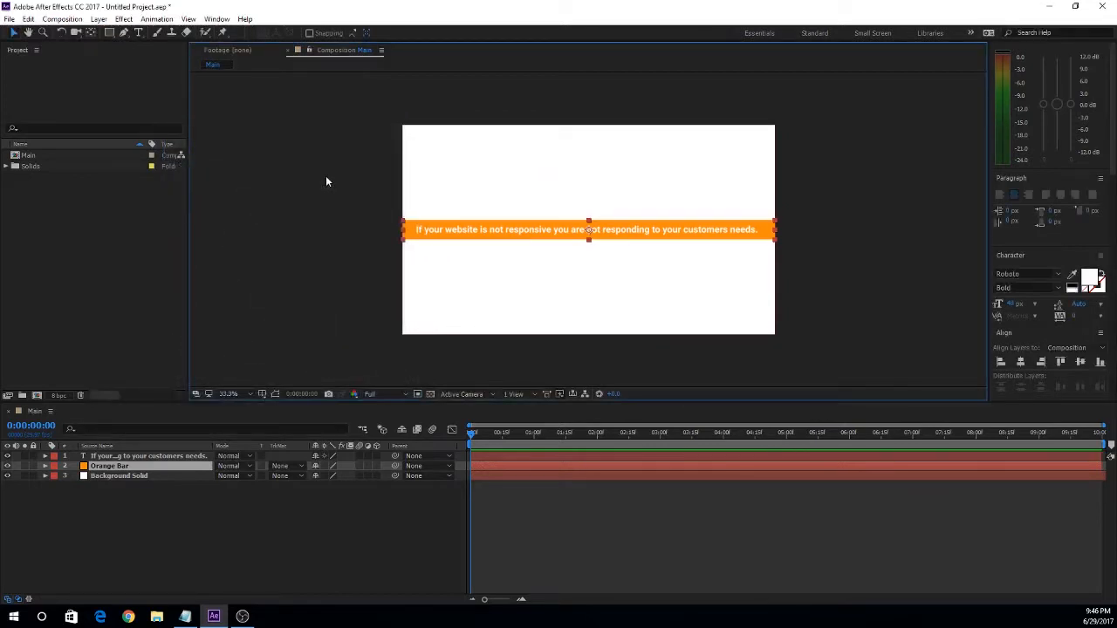
{"action": "left_click", "coordinate": [879, 319]}
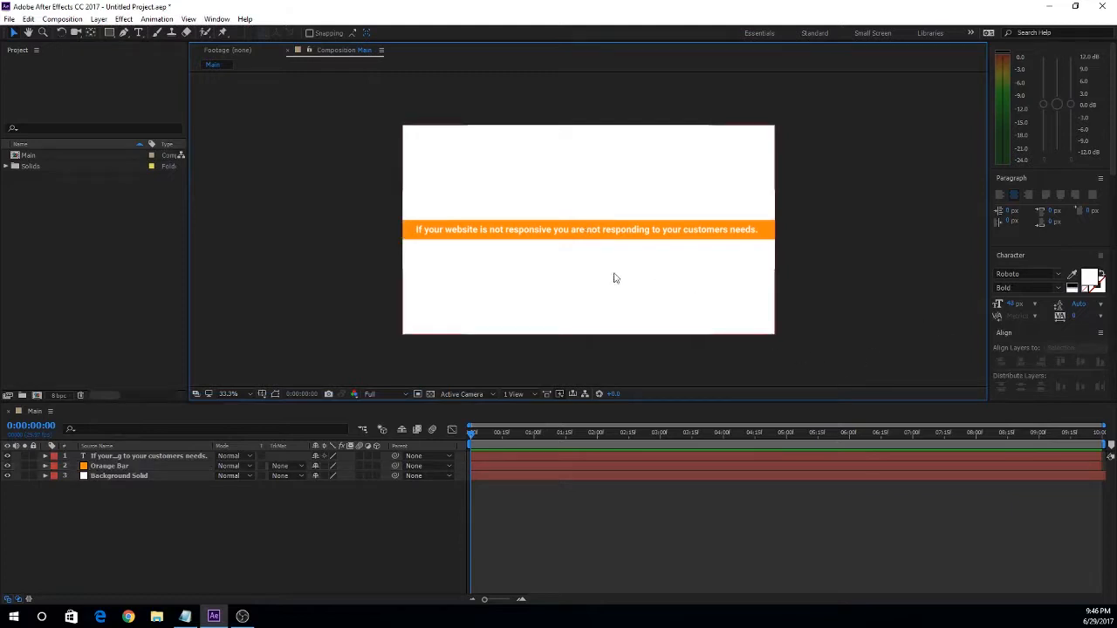
- Move the text layer and Orange Bar together straight down to about three quarters of the frame's height, and deselect them
{"action": "left_click", "coordinate": [546, 236]}
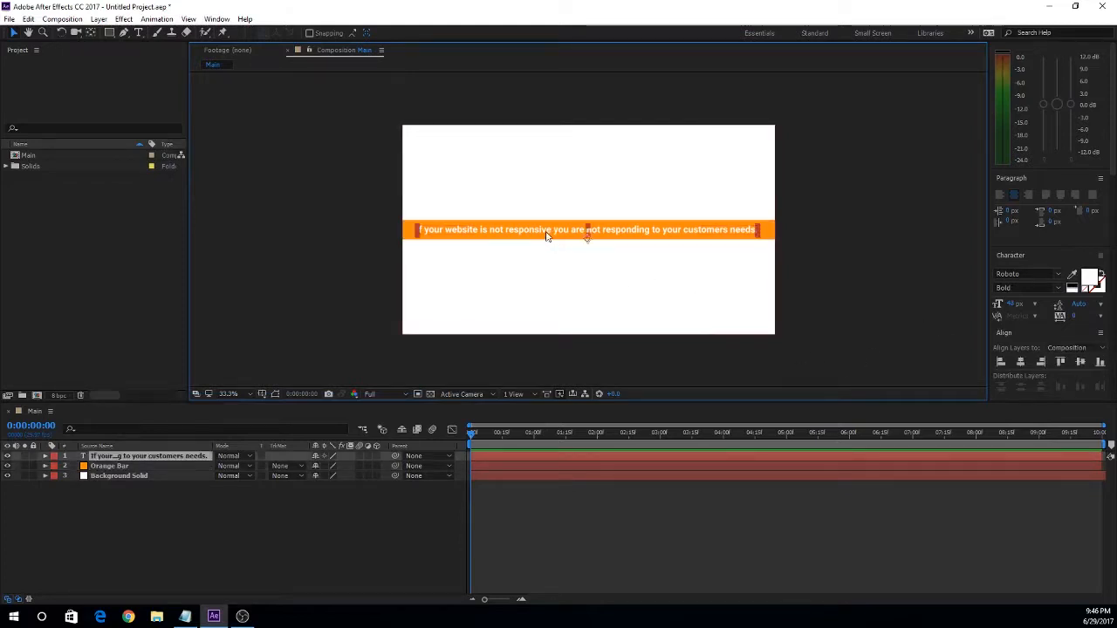
{"action": "left_click", "coordinate": [410, 236], "text": "shift"}
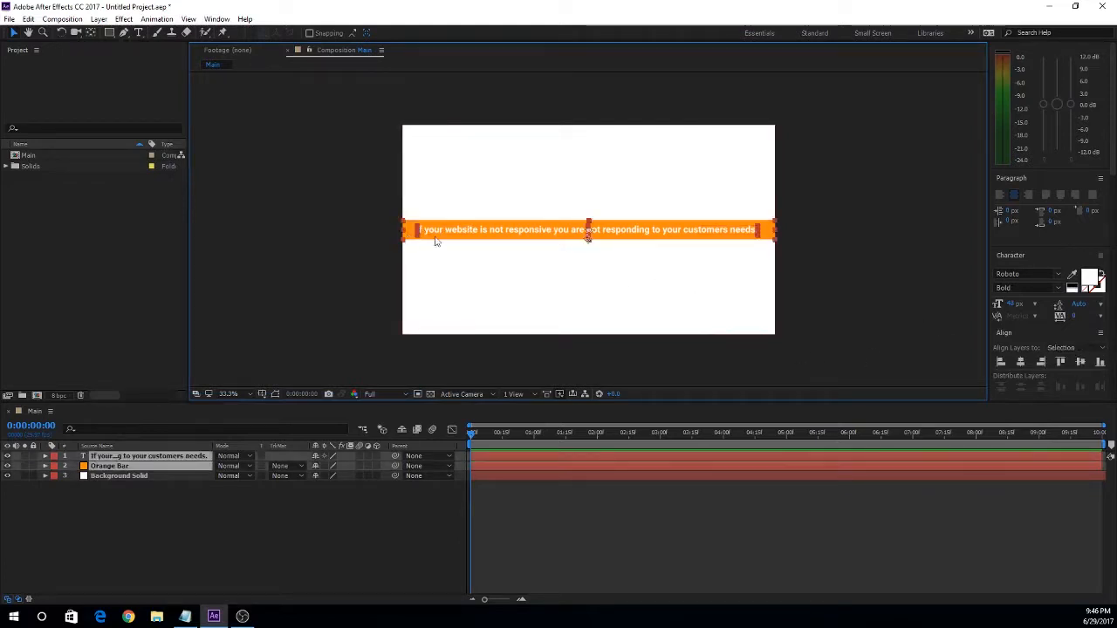
{"action": "key", "text": "shift+Down"}
{"action": "key", "text": "shift+Down"}
{"action": "key", "text": "shift+Down"}
{"action": "key", "text": "shift+Down"}
{"action": "key", "text": "shift+Down"}
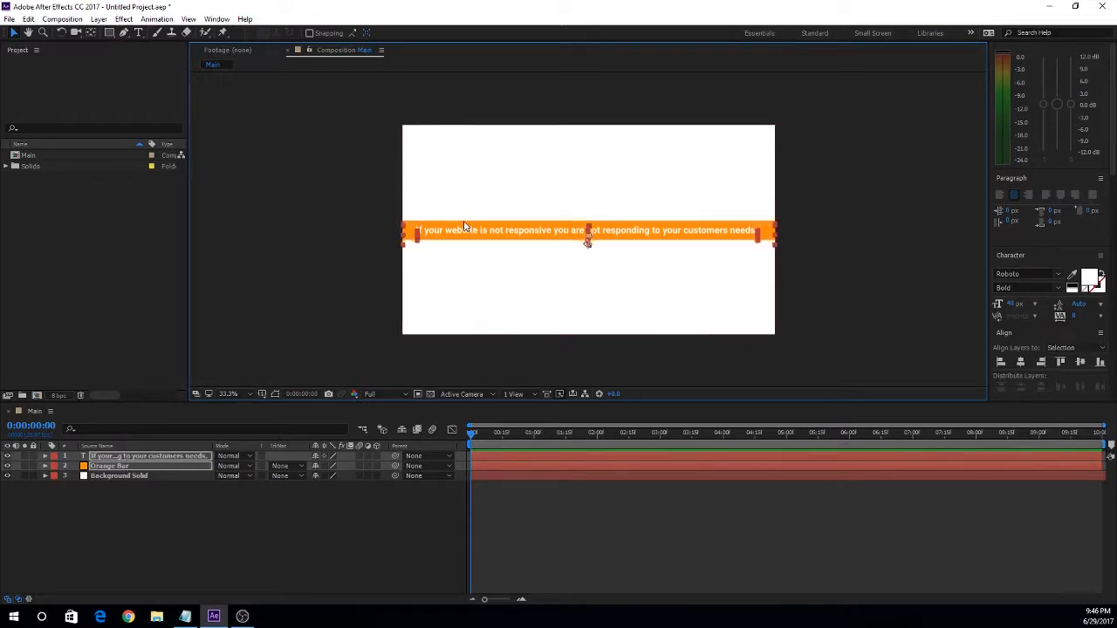
{"action": "key", "text": "shift+Down"}
{"action": "key", "text": "shift+Down"}
{"action": "key", "text": "shift+Down"}
{"action": "key", "text": "shift+Down"}
{"action": "key", "text": "shift+Down"}
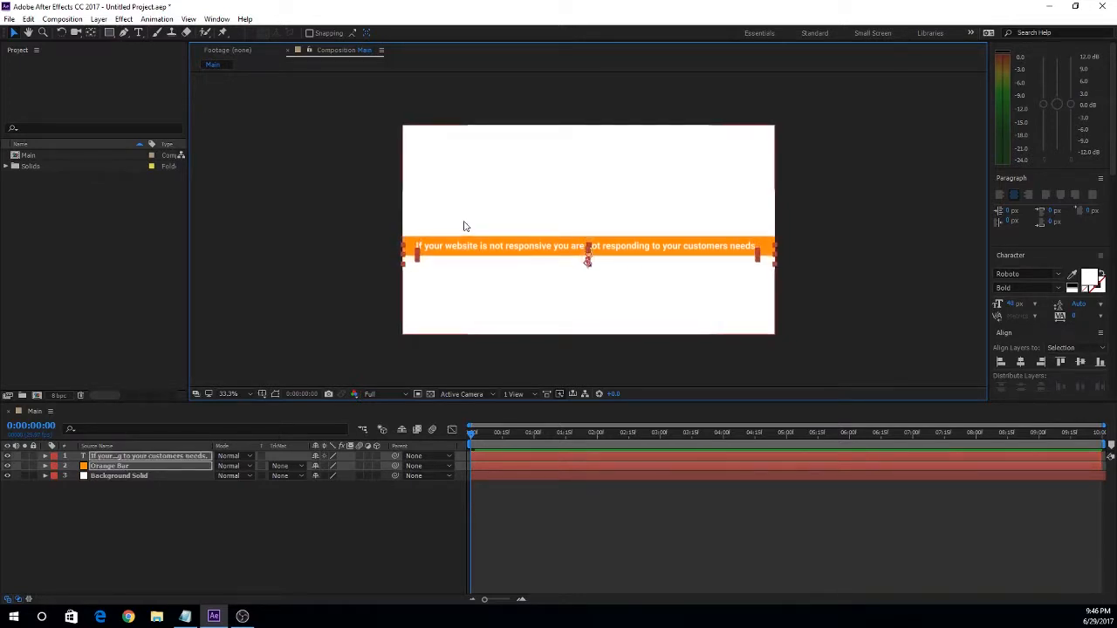
{"action": "key", "text": "shift+Down"}
{"action": "key", "text": "shift+Down"}
{"action": "key", "text": "shift+Down"}
{"action": "key", "text": "shift+Down"}
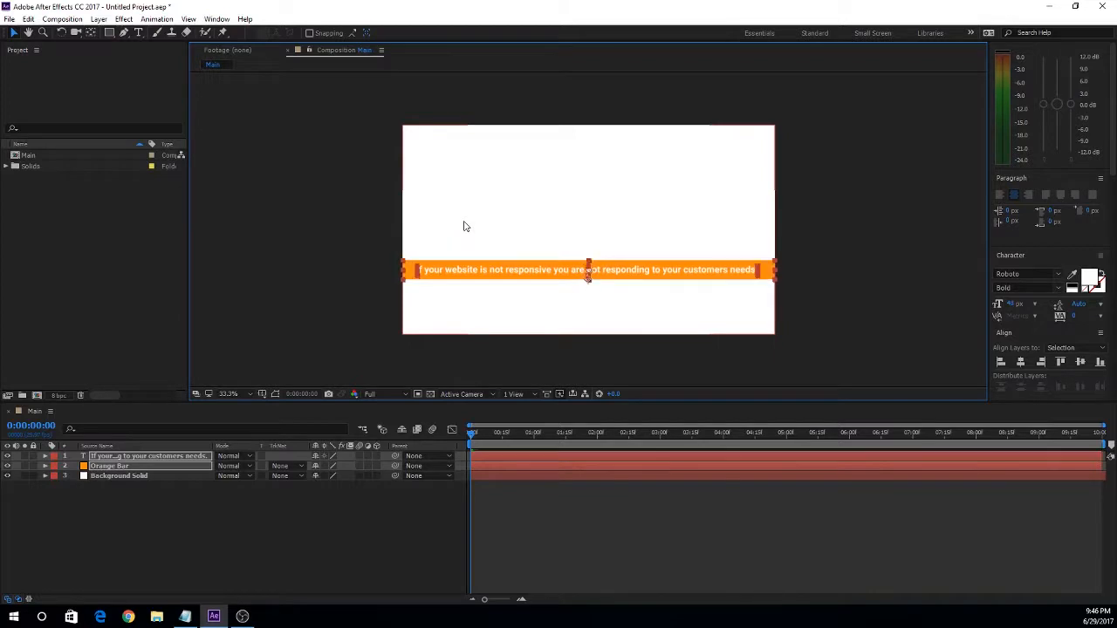
{"action": "key", "text": "shift+Down"}
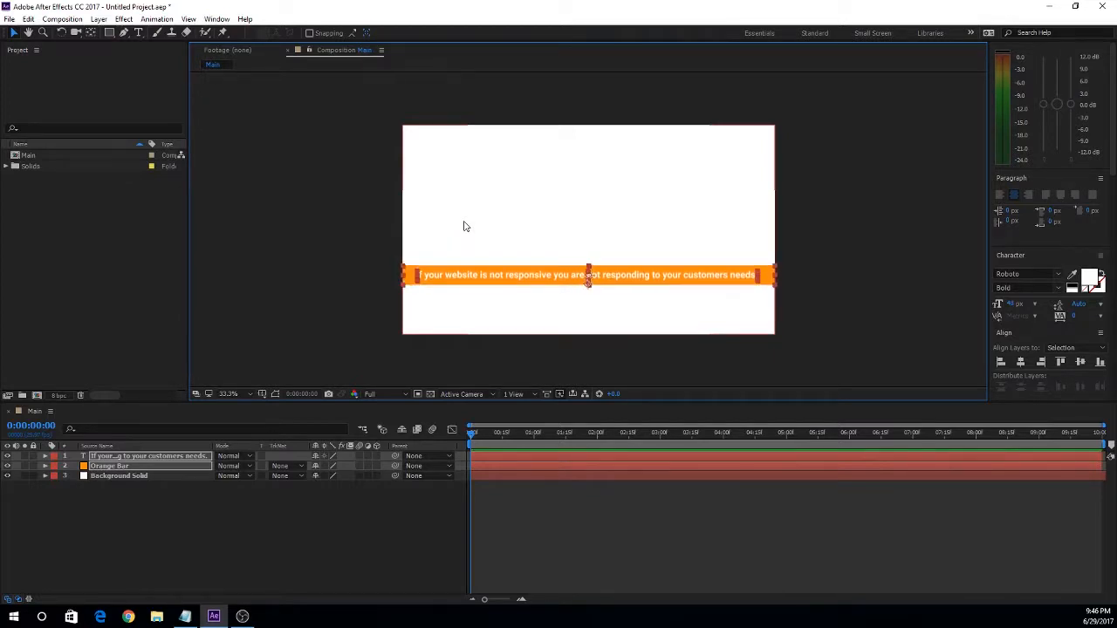
{"action": "key", "text": "shift+Down"}
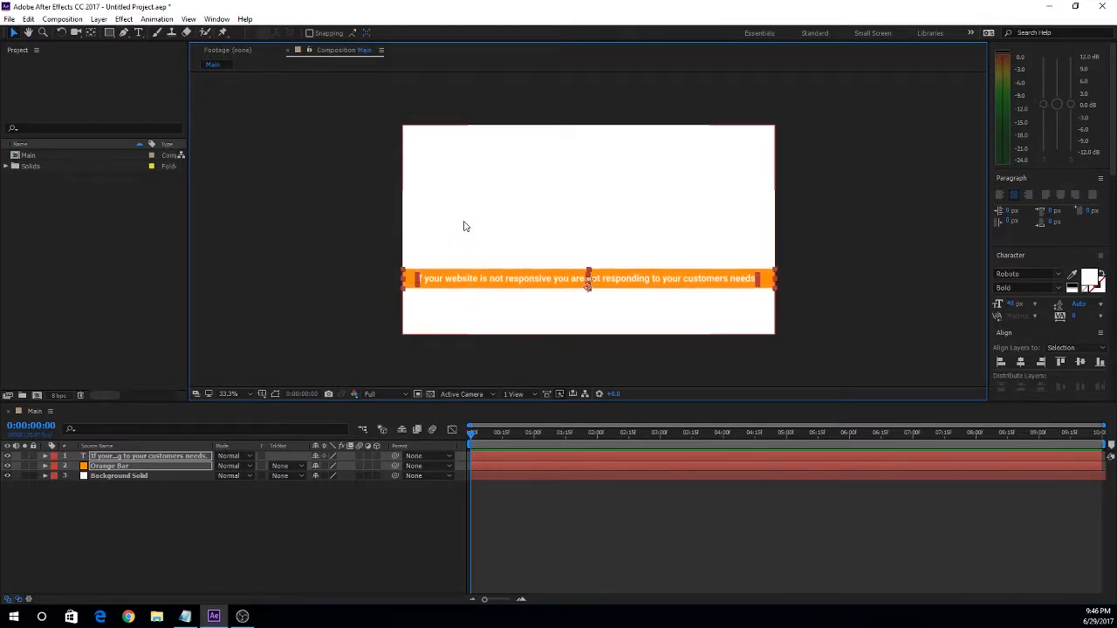
{"action": "key", "text": "shift+Down"}
{"action": "left_click", "coordinate": [897, 274]}
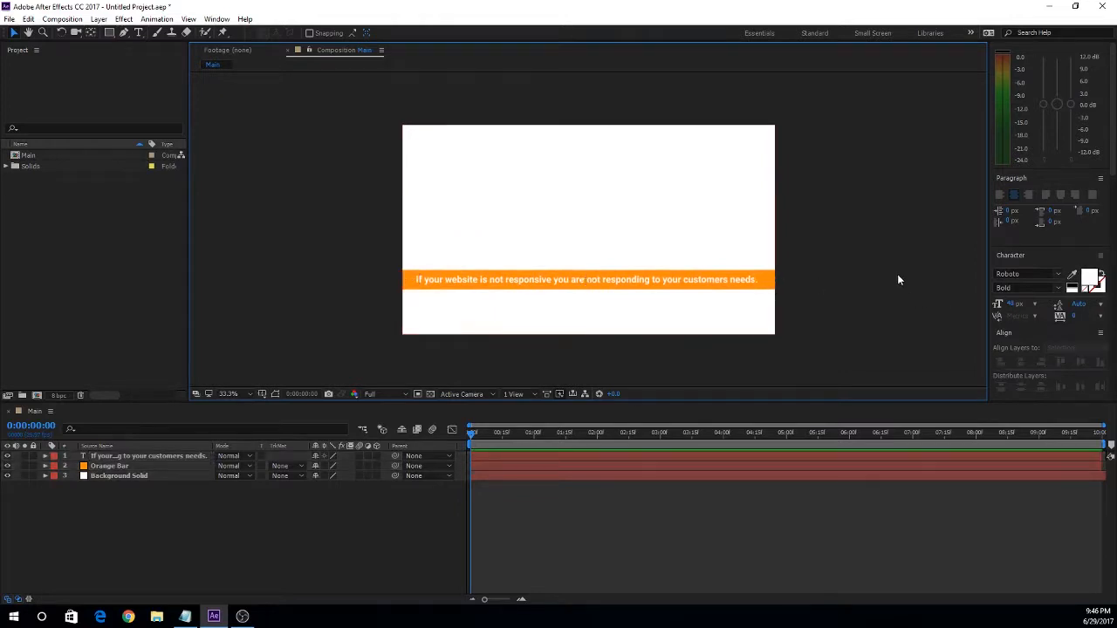
{"action": "left_click", "coordinate": [655, 285]}
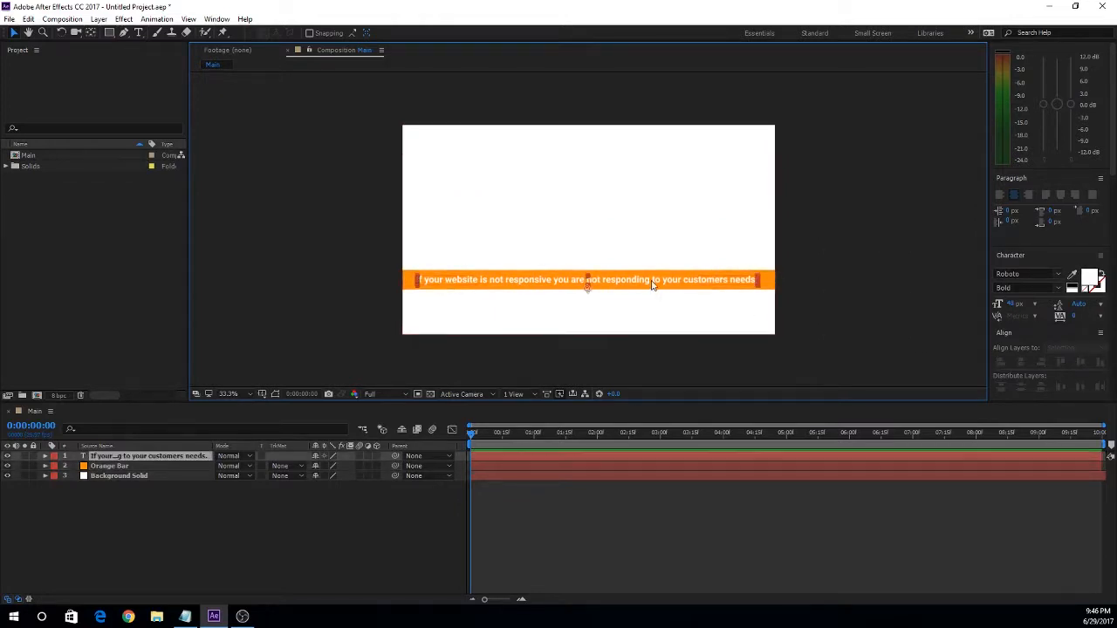
{"action": "left_click", "coordinate": [817, 271]}
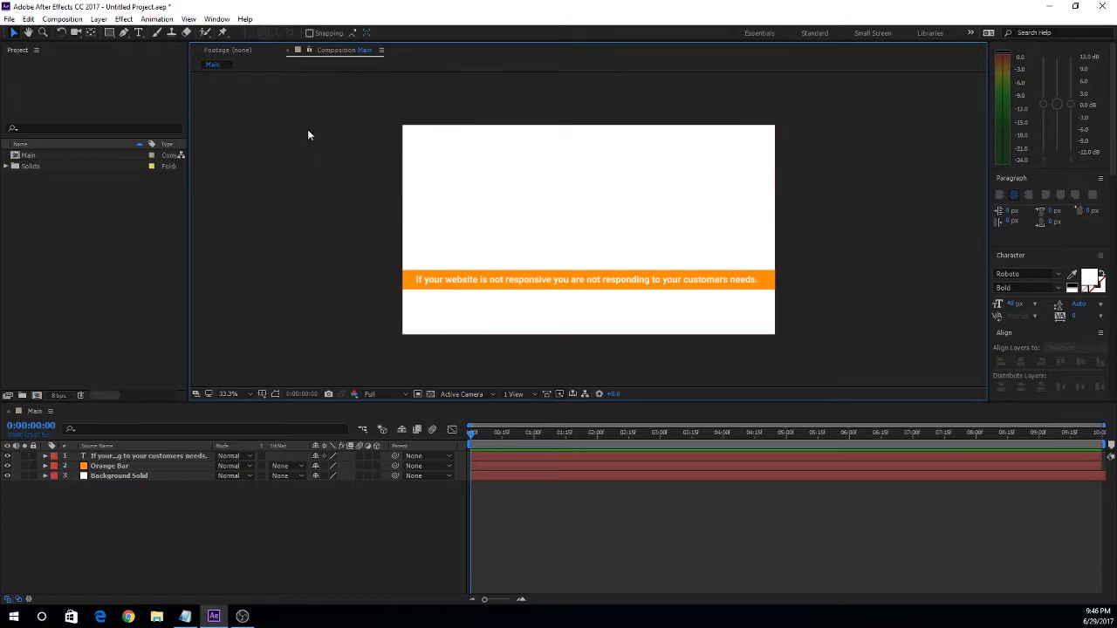
- Import logo.eps from the Links folder into the project as footage
{"action": "left_click", "coordinate": [10, 21]}
{"action": "mouse_move", "coordinate": [126, 200]}
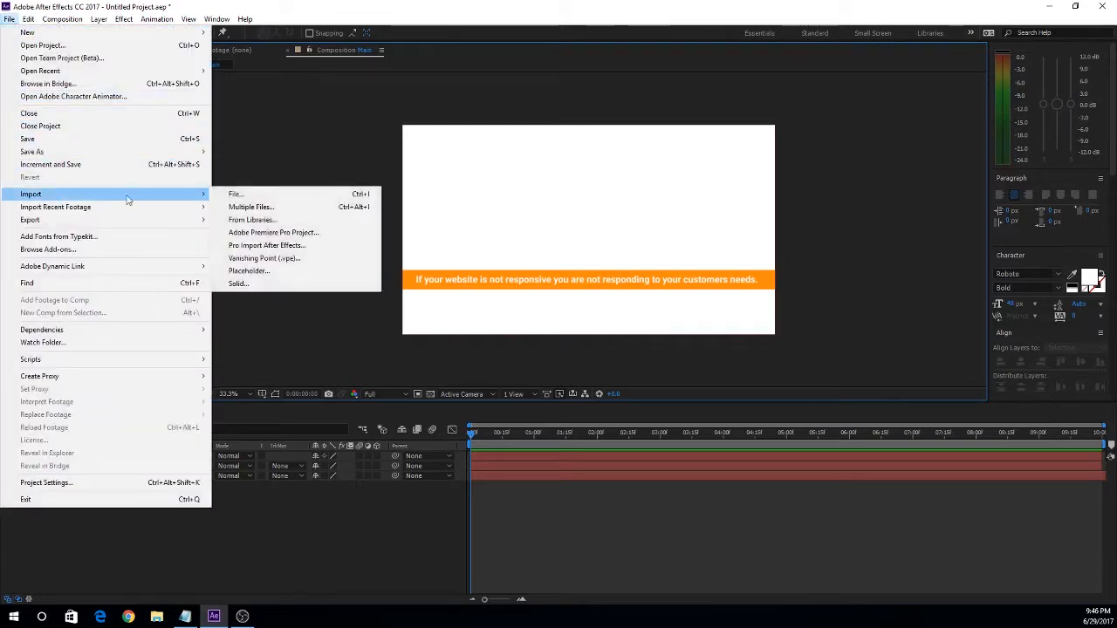
{"action": "left_click", "coordinate": [237, 195]}
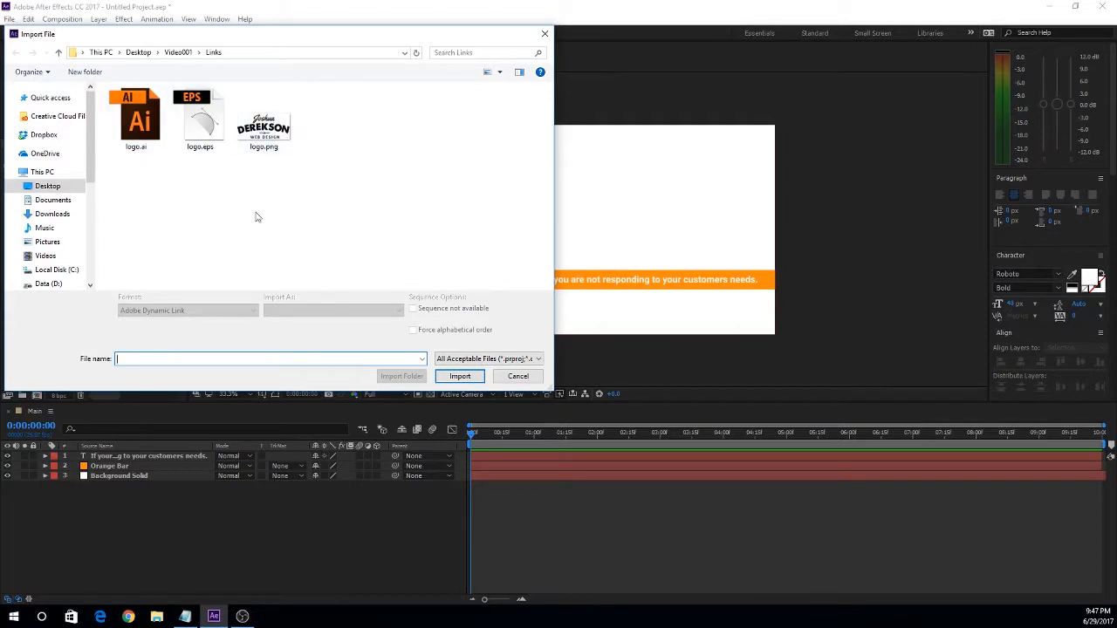
{"action": "left_click", "coordinate": [207, 120]}
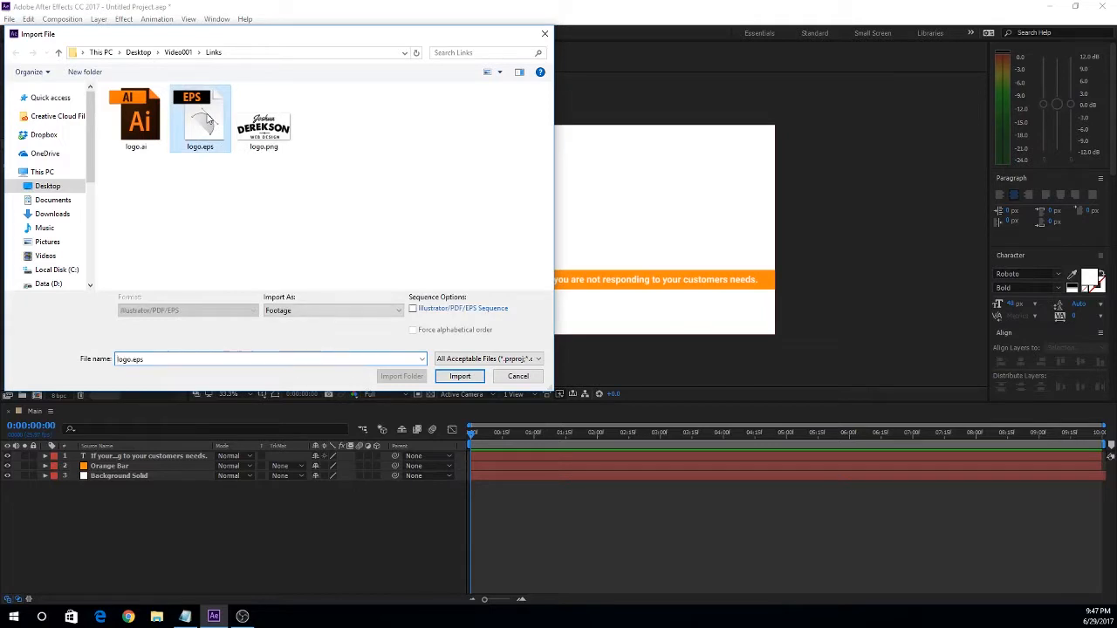
{"action": "left_click", "coordinate": [460, 377]}
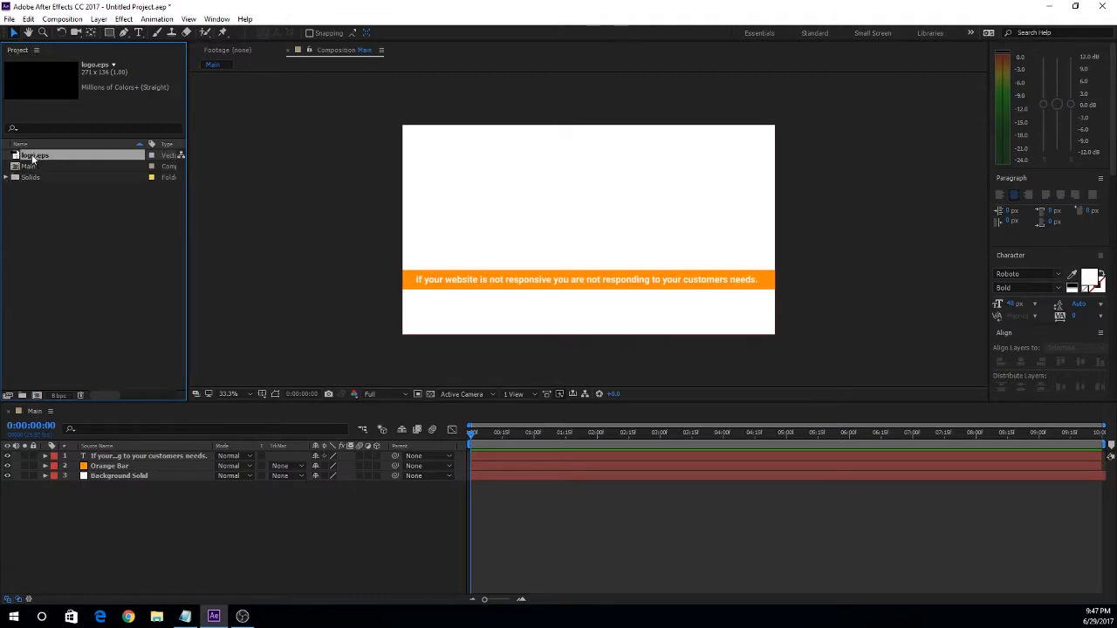
- Place logo.eps in the Main composition centred above the orange bar, enlarge it proportionally to about 2.2 times its size, and deselect it
{"action": "left_click_drag", "start_coordinate": [33, 158], "coordinate": [581, 209]}
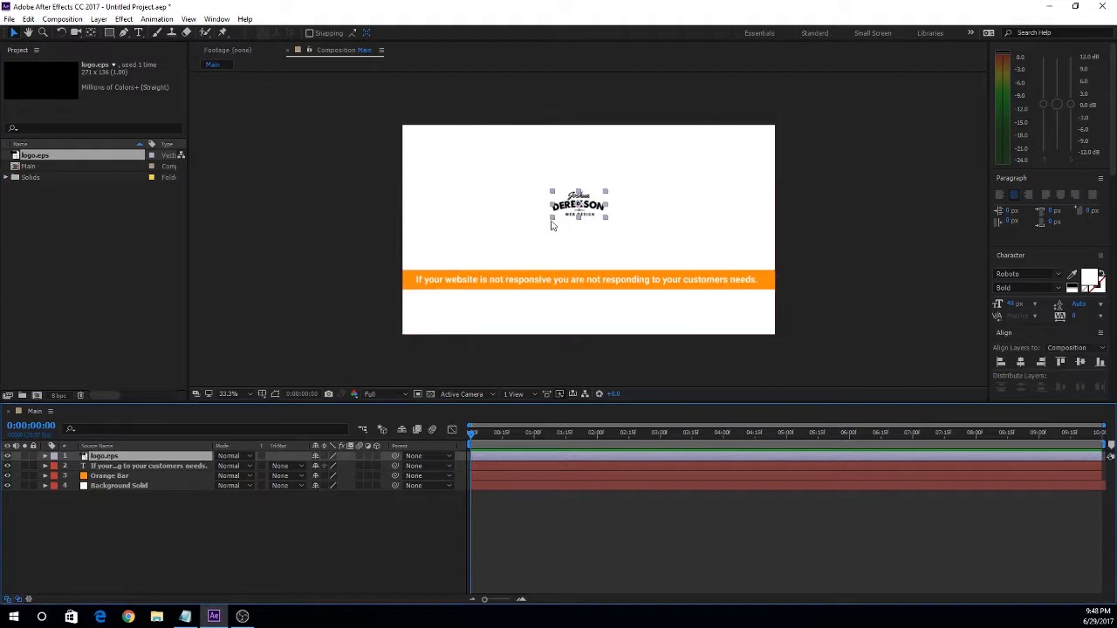
{"action": "left_click", "coordinate": [553, 220]}
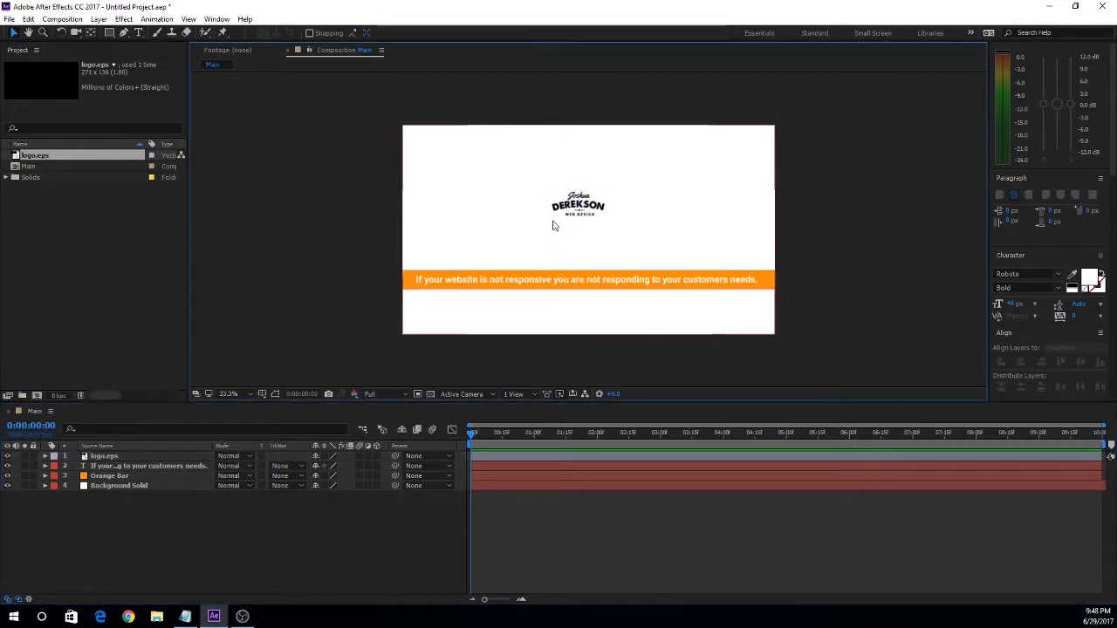
{"action": "left_click", "coordinate": [571, 208]}
{"action": "left_click", "coordinate": [552, 218]}
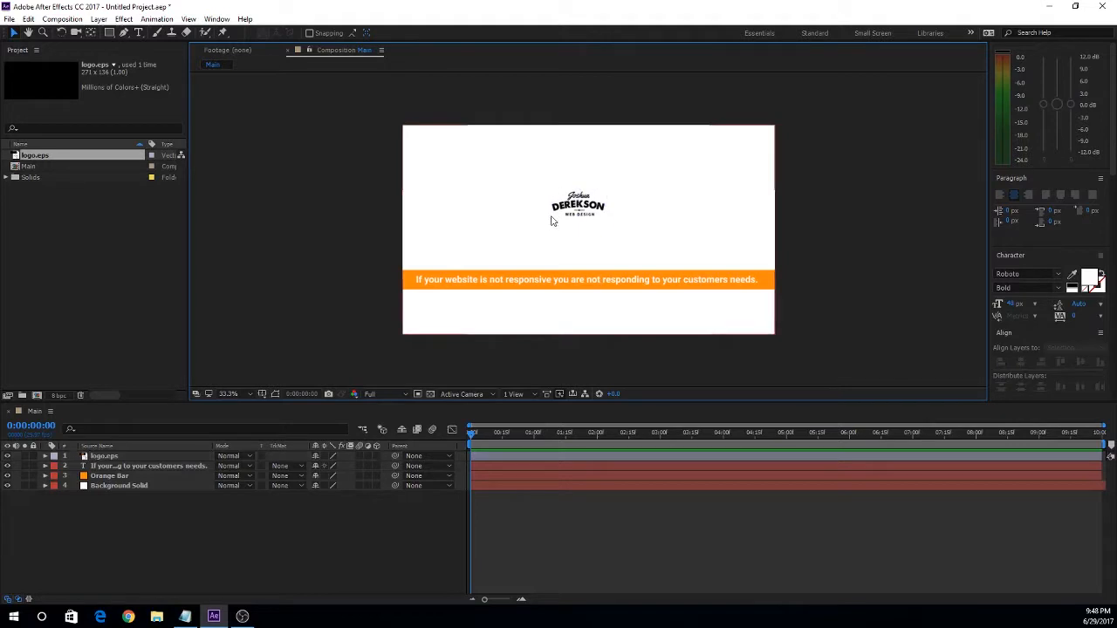
{"action": "left_click", "coordinate": [555, 212]}
{"action": "left_click_drag", "start_coordinate": [552, 218], "coordinate": [519, 248]}
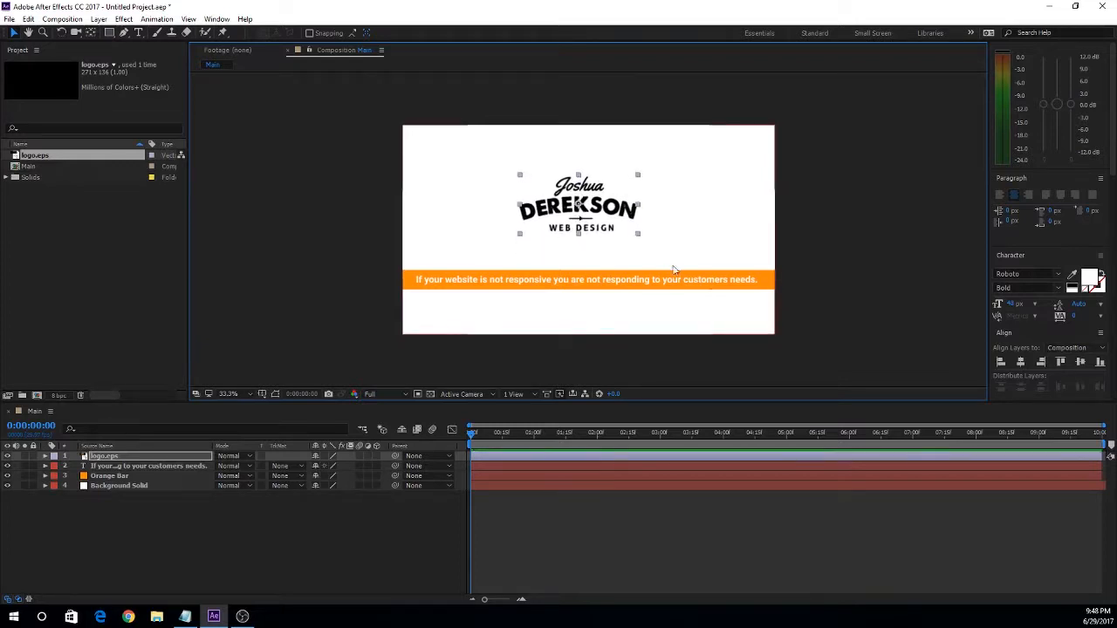
{"action": "left_click", "coordinate": [841, 218]}
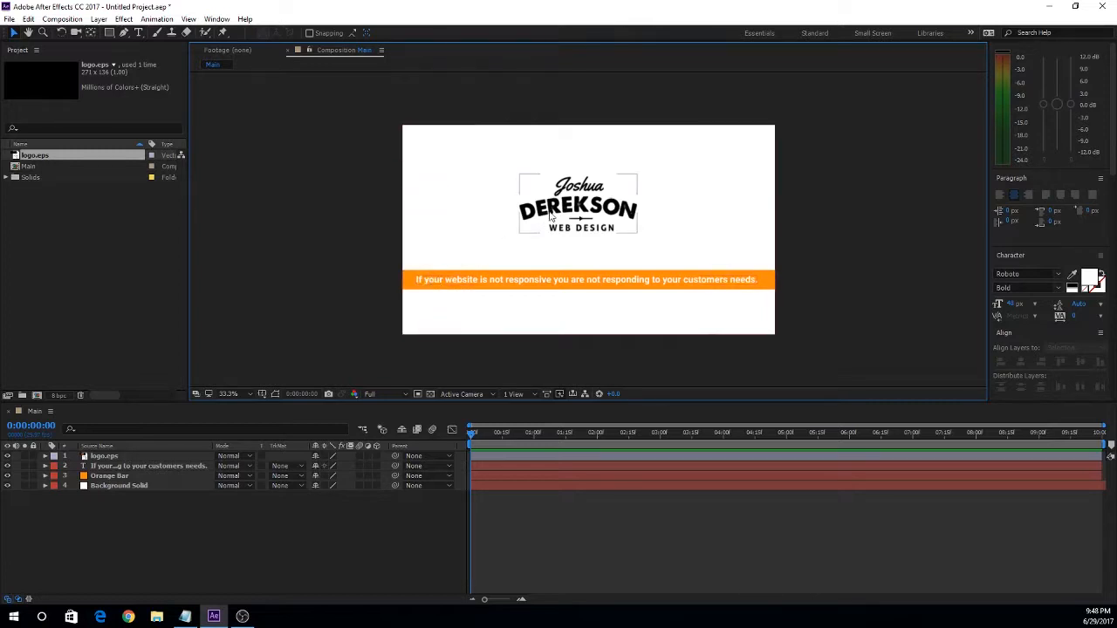
- Trim the start of the logo.eps layer so it begins at 4 seconds
{"action": "left_click", "coordinate": [471, 455]}
{"action": "left_click", "coordinate": [471, 456]}
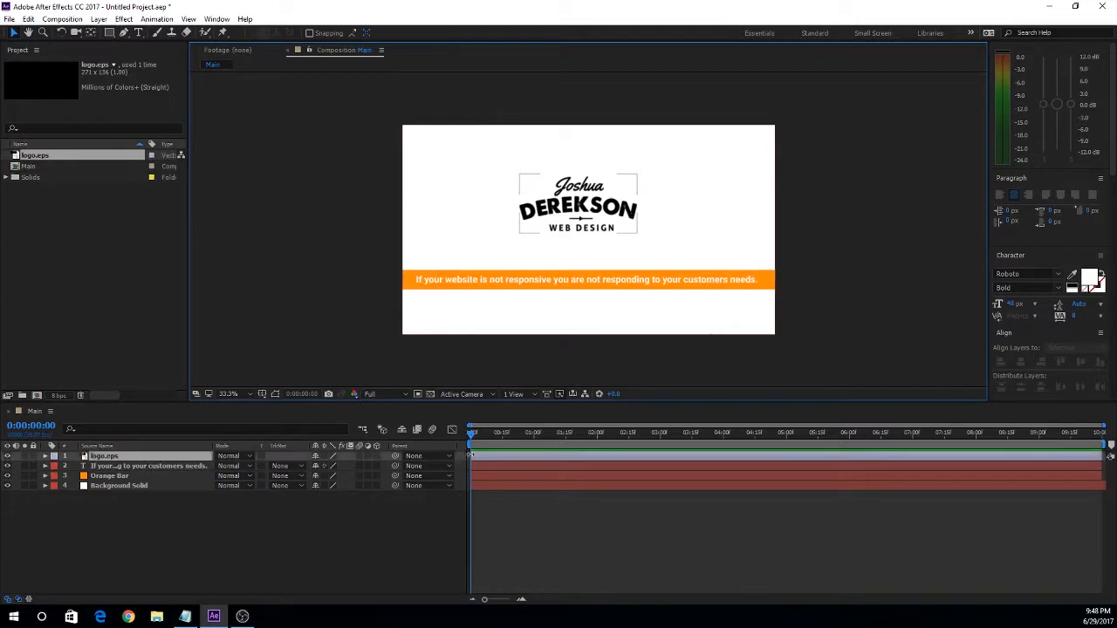
{"action": "left_click_drag", "start_coordinate": [471, 455], "coordinate": [619, 454]}
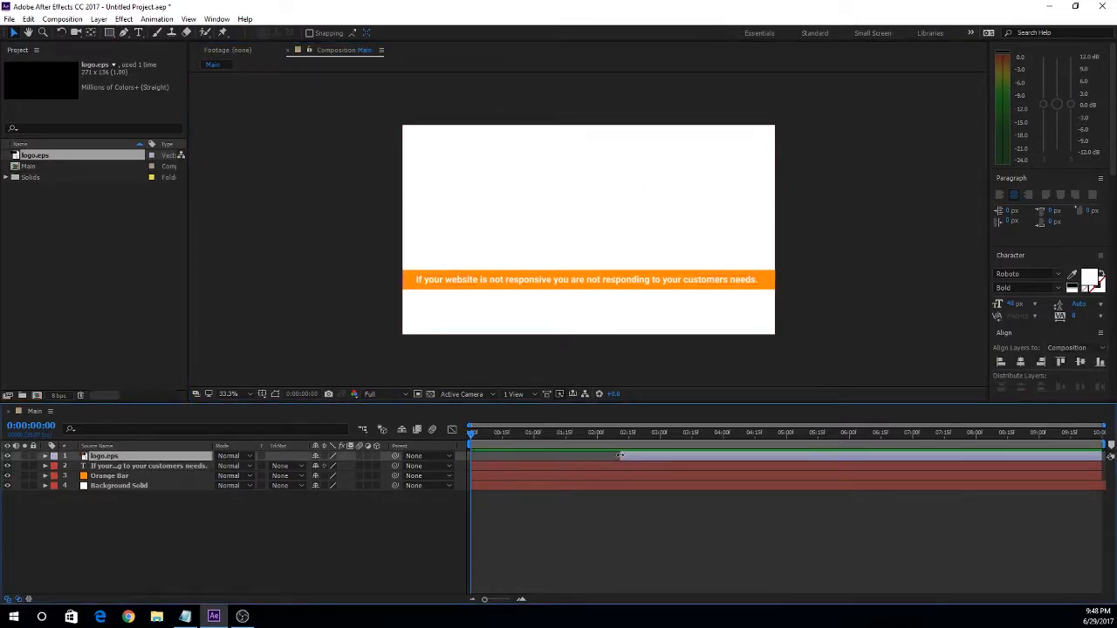
{"action": "left_click_drag", "start_coordinate": [620, 455], "coordinate": [722, 455]}
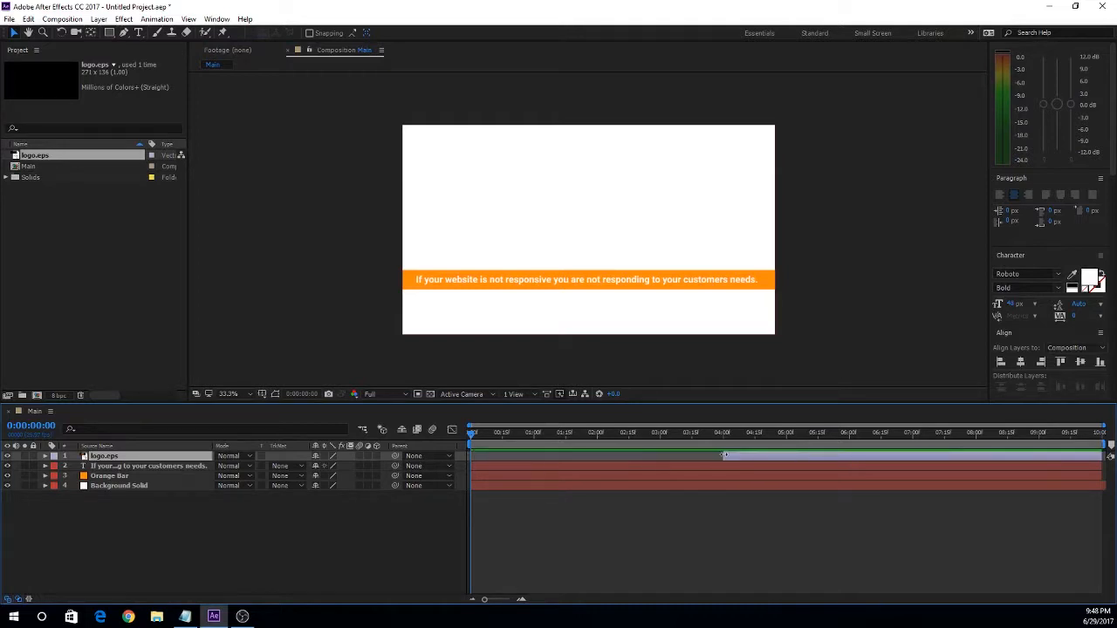
- Trim the start of the text layer to 3 seconds and scrub through the timeline up to that point
{"action": "mouse_move", "coordinate": [476, 439]}
{"action": "left_mouse_down"}
{"action": "mouse_move", "coordinate": [781, 436]}
{"action": "mouse_move", "coordinate": [472, 444]}
{"action": "left_mouse_up"}
{"action": "left_click_drag", "start_coordinate": [469, 466], "coordinate": [661, 467]}
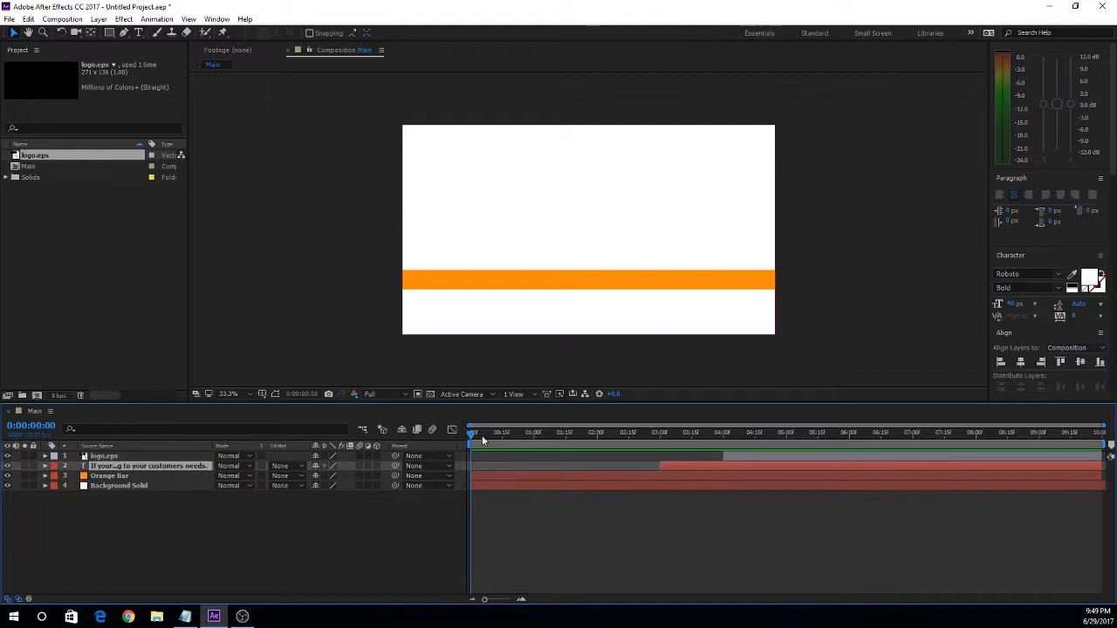
{"action": "left_click_drag", "start_coordinate": [476, 434], "coordinate": [649, 433]}
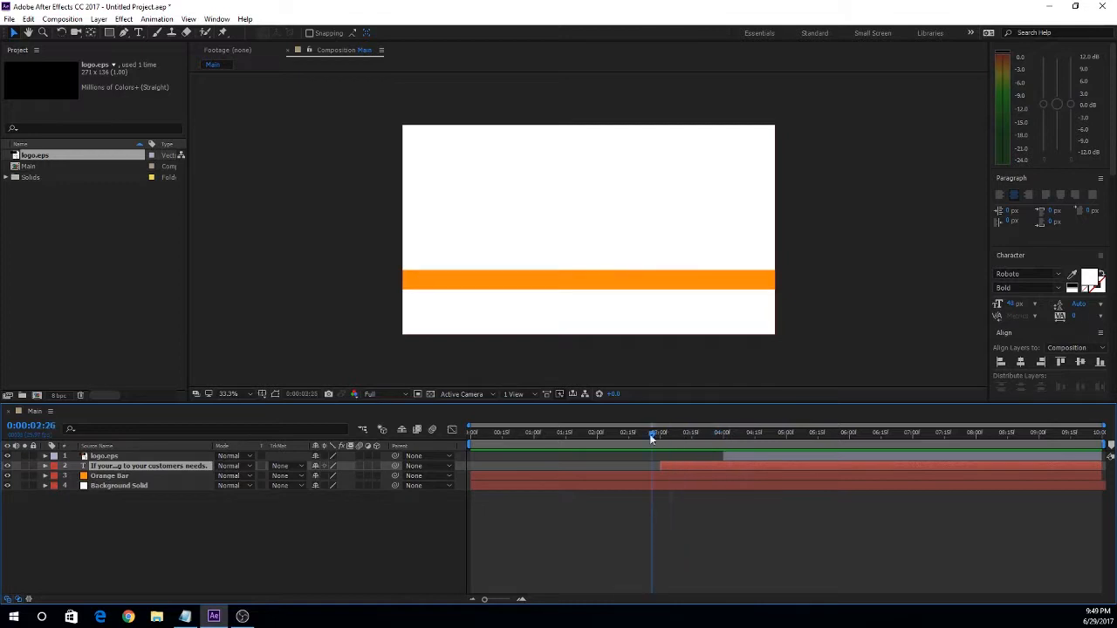
- Trim the start of the Orange Bar layer to about 1 second, return the playhead to 0:00:00:00, and lock the Background Solid layer
{"action": "left_click", "coordinate": [105, 476]}
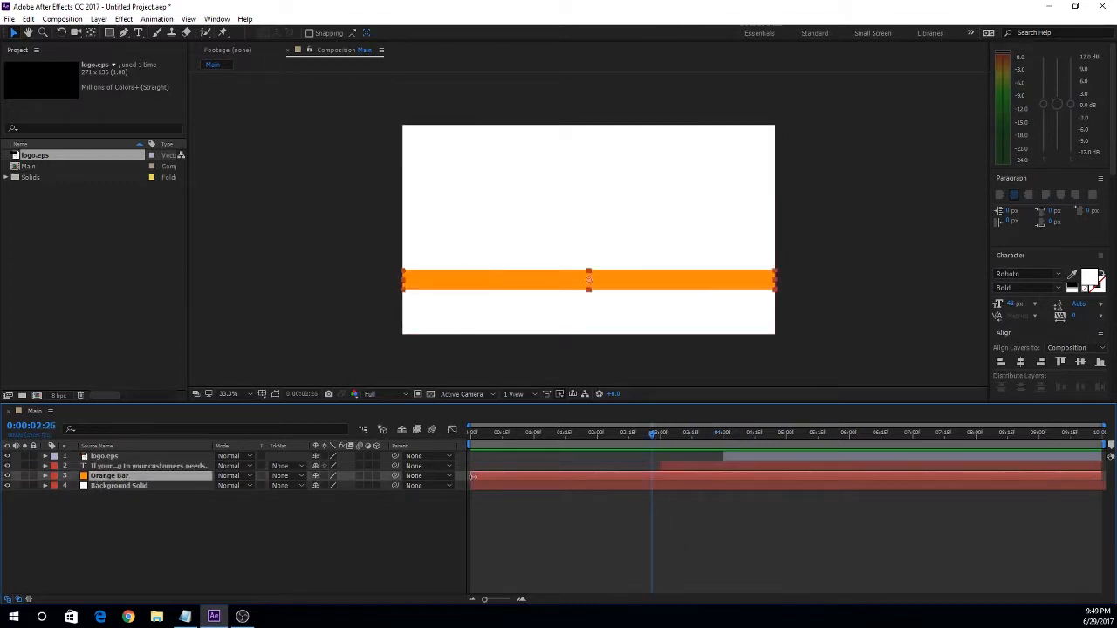
{"action": "left_click_drag", "start_coordinate": [472, 477], "coordinate": [527, 475]}
{"action": "left_click_drag", "start_coordinate": [521, 452], "coordinate": [465, 472]}
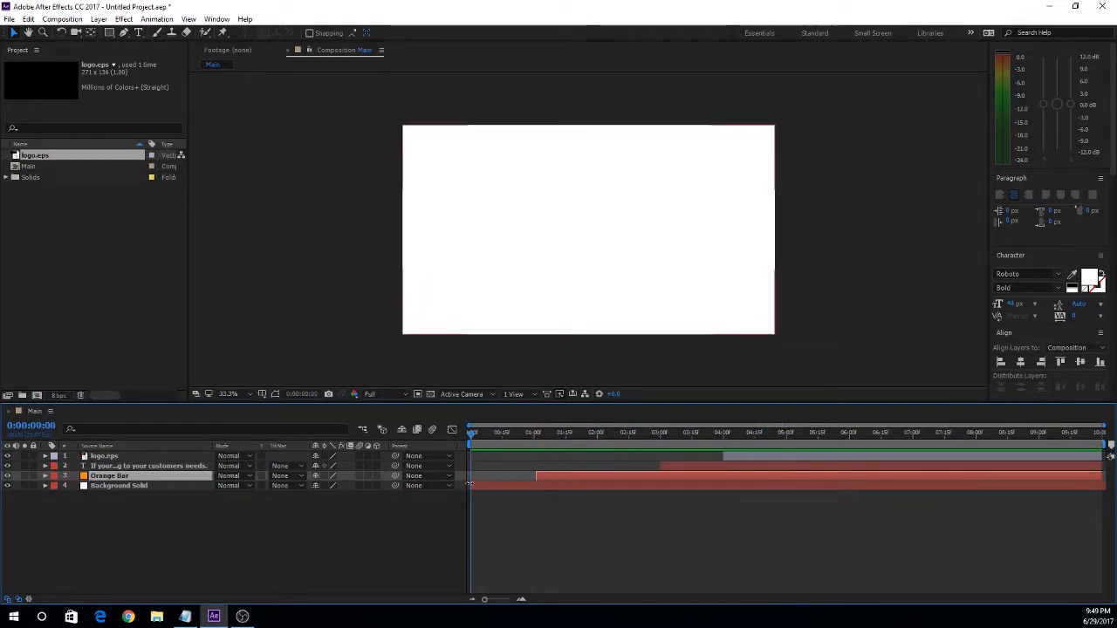
{"action": "left_click", "coordinate": [551, 487]}
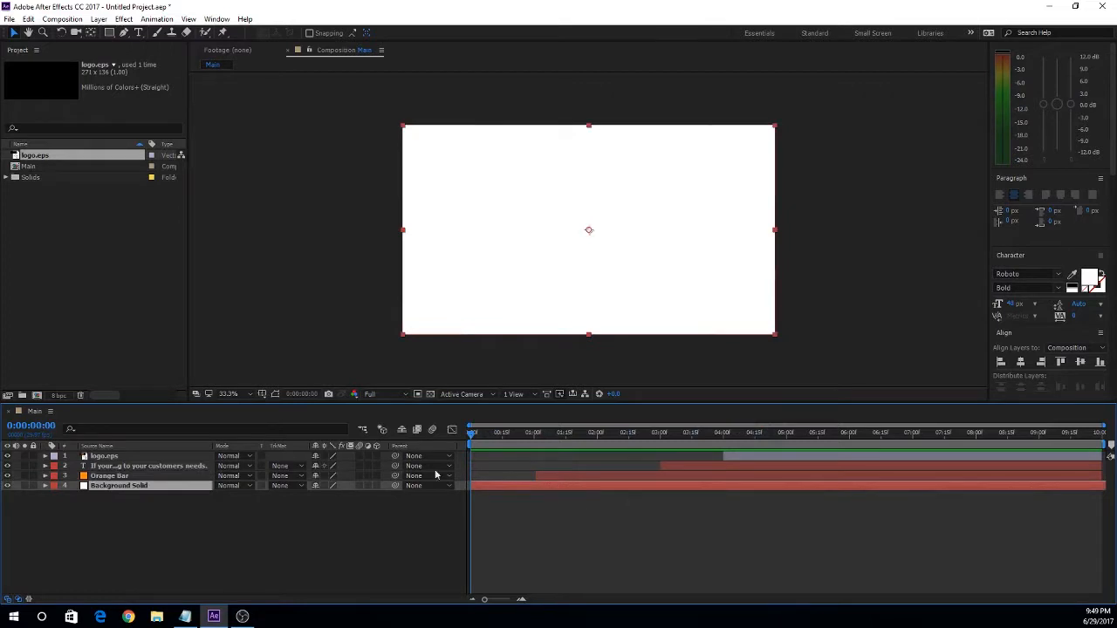
{"action": "left_click", "coordinate": [33, 485]}
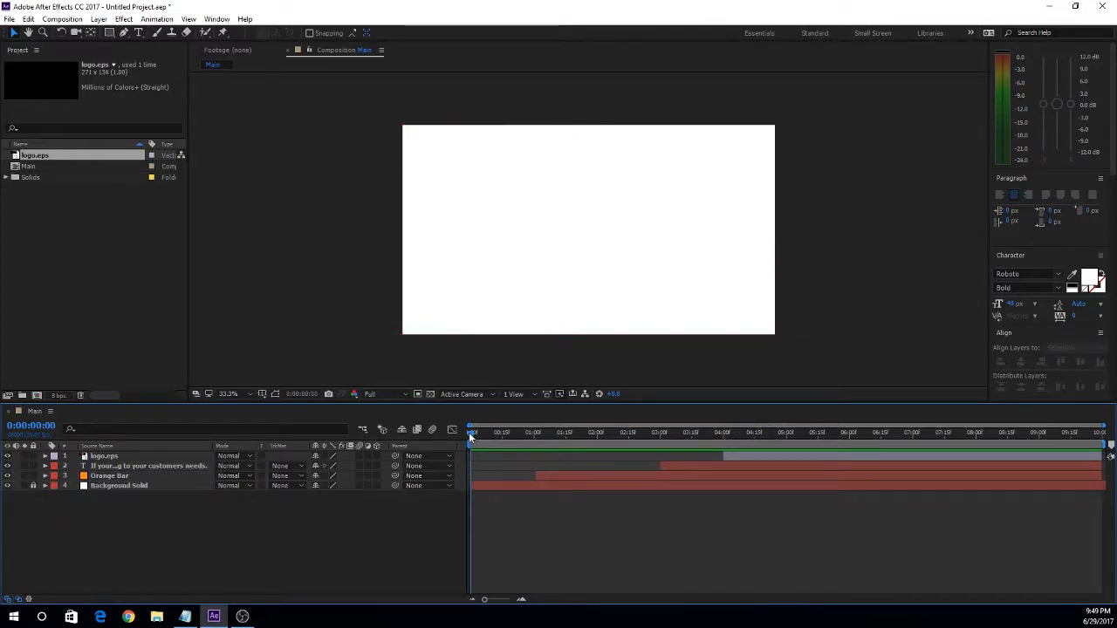
- Reveal the Orange Bar's transform properties and enable Position keyframing with a keyframe at 0:00:03:00
{"action": "left_click_drag", "start_coordinate": [471, 439], "coordinate": [534, 437]}
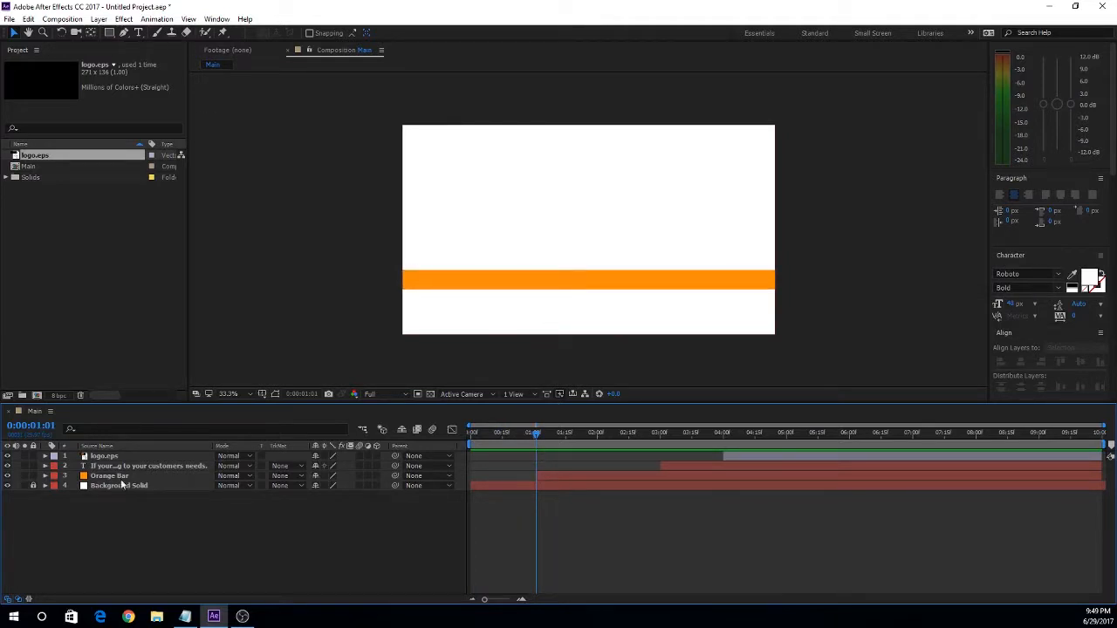
{"action": "left_click", "coordinate": [45, 477]}
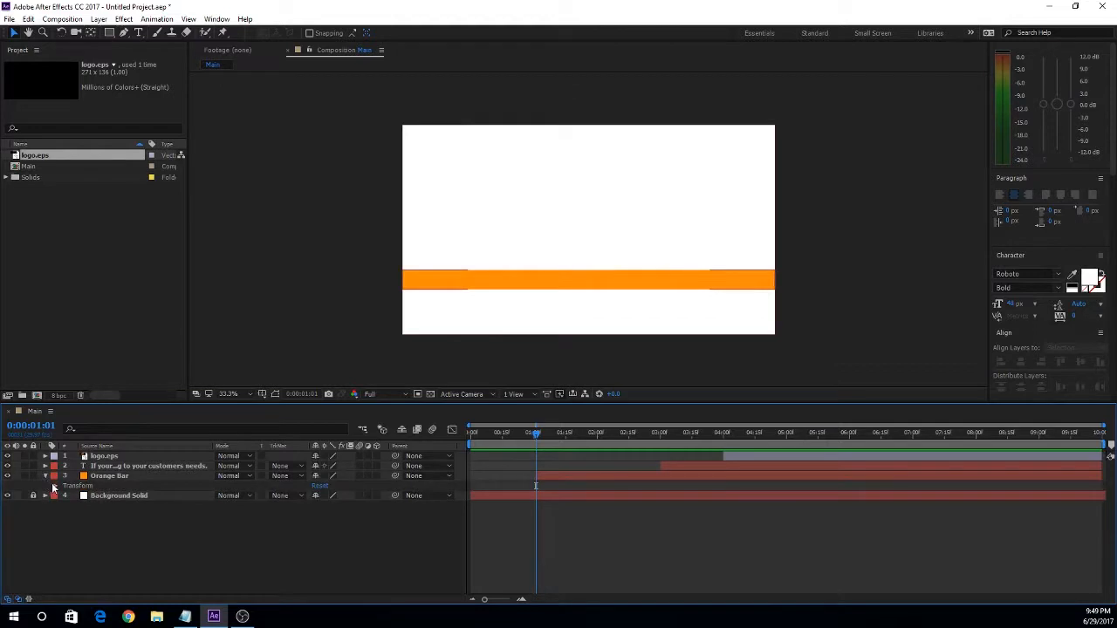
{"action": "left_click", "coordinate": [55, 486]}
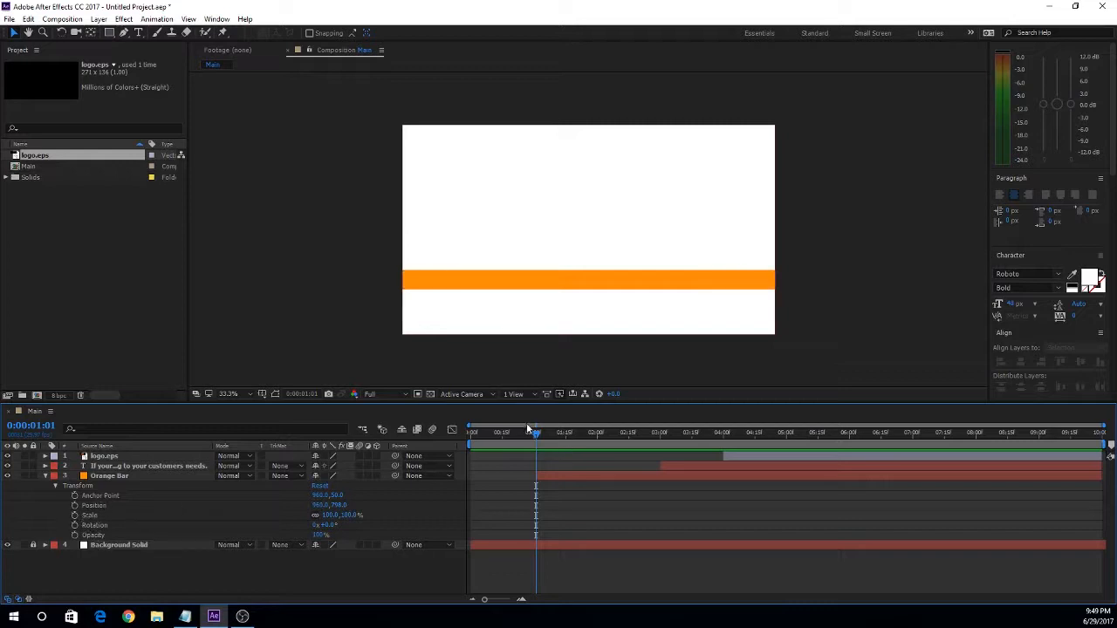
{"action": "mouse_move", "coordinate": [537, 433]}
{"action": "left_mouse_down"}
{"action": "mouse_move", "coordinate": [531, 407]}
{"action": "mouse_move", "coordinate": [539, 427]}
{"action": "mouse_move", "coordinate": [520, 431]}
{"action": "mouse_move", "coordinate": [538, 436]}
{"action": "left_mouse_up"}
{"action": "left_click_drag", "start_coordinate": [536, 435], "coordinate": [661, 431]}
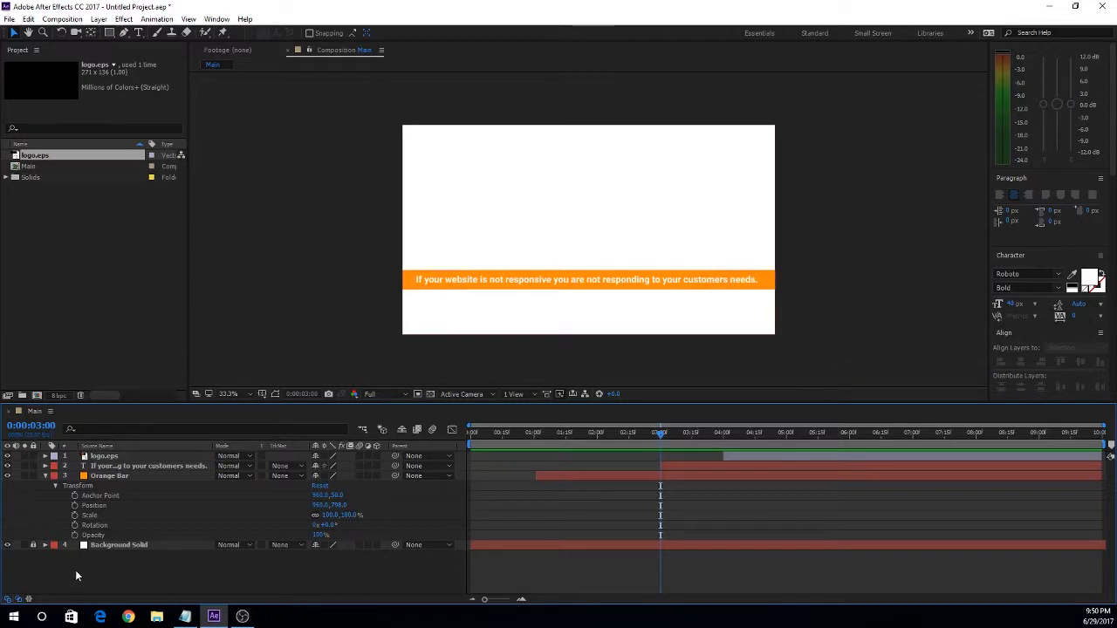
{"action": "left_click", "coordinate": [75, 506]}
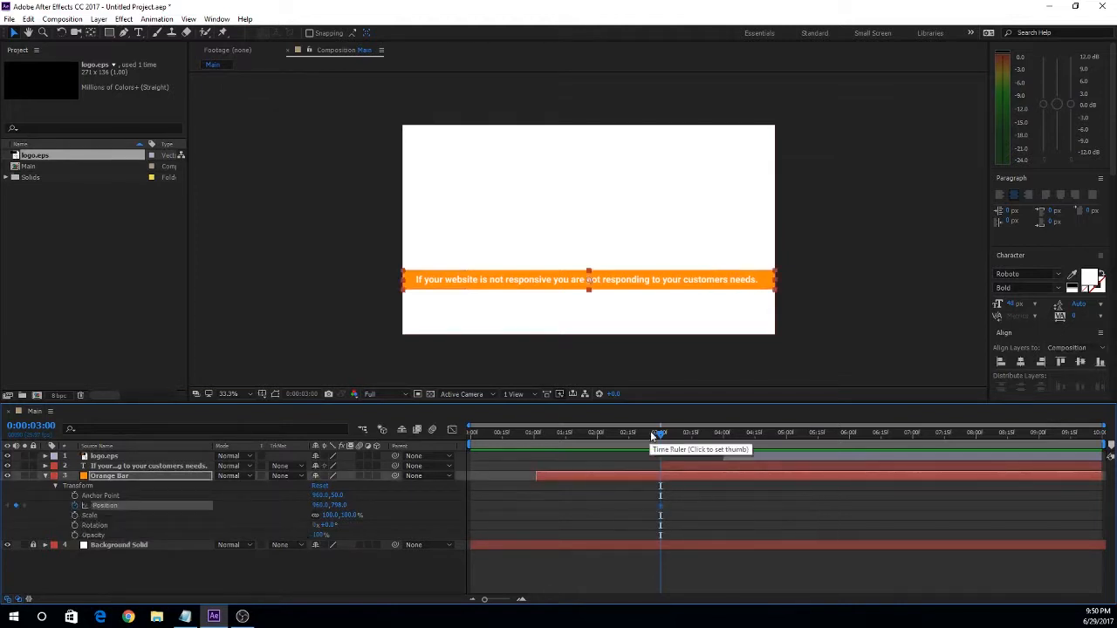
- At 0:00:01:01, nudge the Orange Bar off the canvas's left side to X about -1014, then scrub to 0:00:03:00 to check the slide-in
{"action": "left_click_drag", "start_coordinate": [661, 435], "coordinate": [538, 439]}
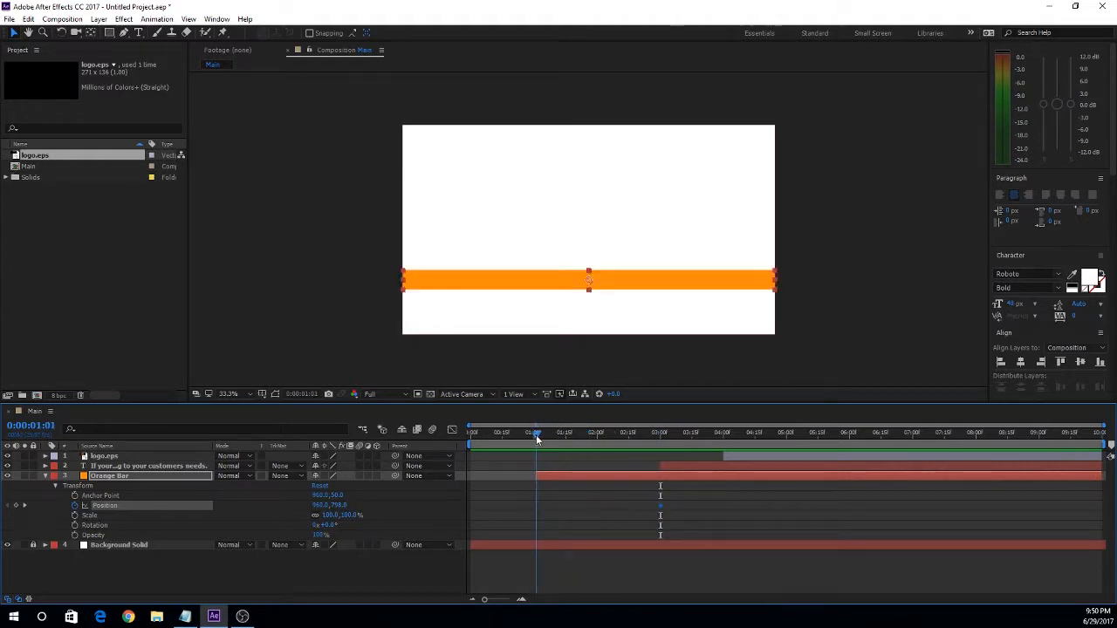
{"action": "left_click", "coordinate": [614, 283]}
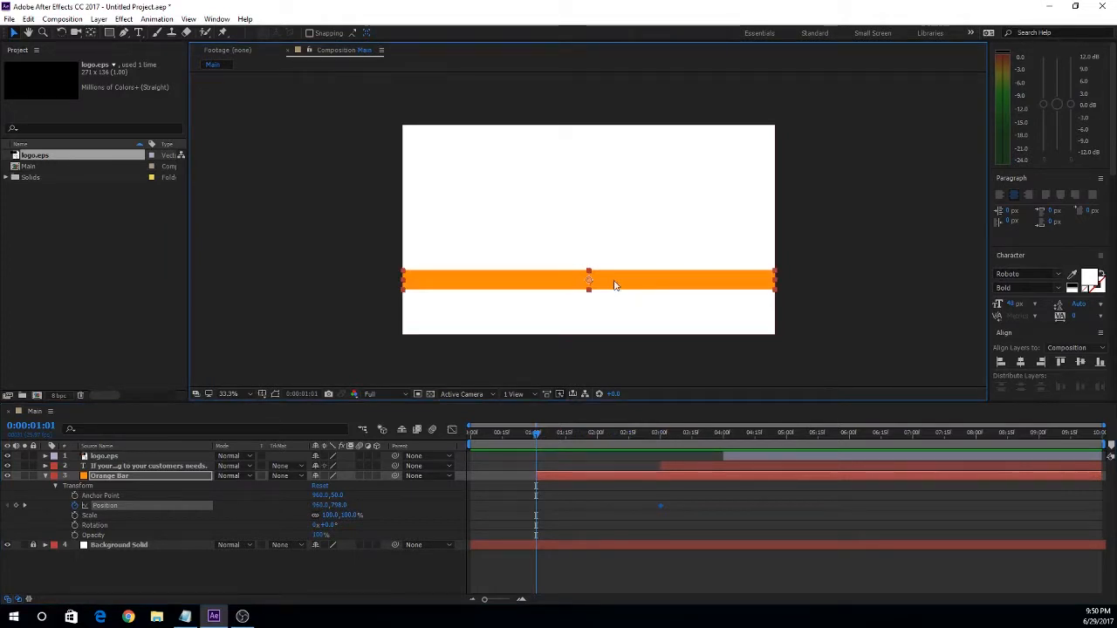
{"action": "key", "text": "shift+Left"}
{"action": "key", "text": "shift+Left"}
{"action": "key", "text": "shift+Left"}
{"action": "key", "text": "shift+Left"}
{"action": "key", "text": "shift+Left"}
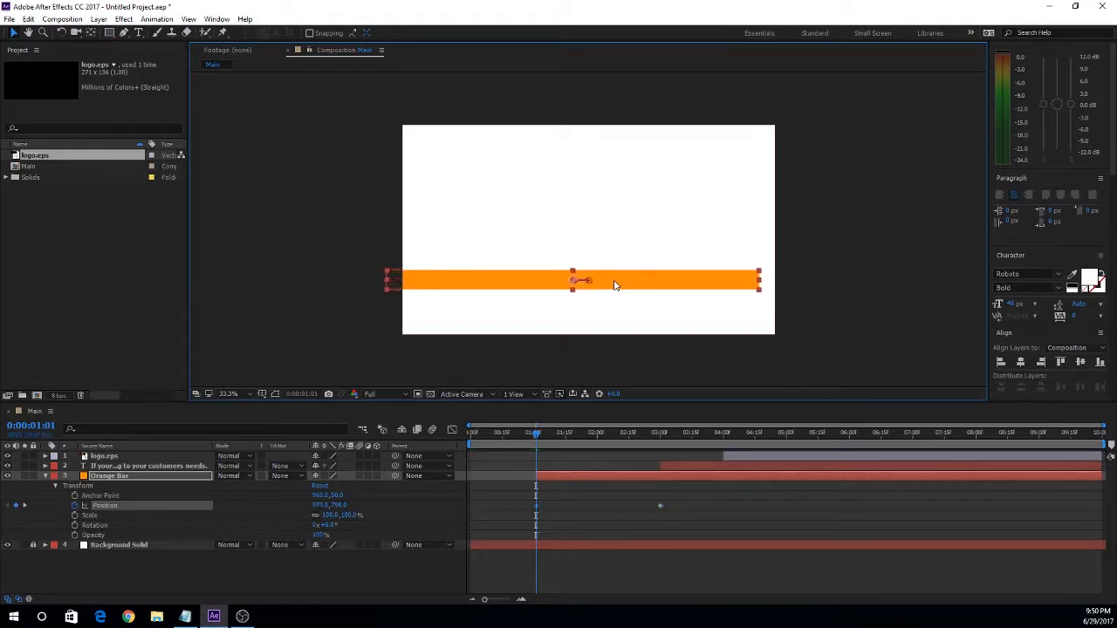
{"action": "key", "text": "shift+Left"}
{"action": "key", "text": "shift+Left"}
{"action": "key", "text": "shift+Left"}
{"action": "key", "text": "shift+Left"}
{"action": "key", "text": "shift+Left"}
{"action": "key", "text": "shift+Left"}
{"action": "key", "text": "shift+Left"}
{"action": "key", "text": "shift+Left"}
{"action": "key", "text": "shift+Left"}
{"action": "key", "text": "shift+Left"}
{"action": "key", "text": "shift+Left"}
{"action": "key", "text": "shift+Left"}
{"action": "key", "text": "shift+Left"}
{"action": "key", "text": "shift+Left"}
{"action": "key", "text": "shift+Left"}
{"action": "key", "text": "shift+Left"}
{"action": "key", "text": "shift+Left"}
{"action": "key", "text": "shift+Left"}
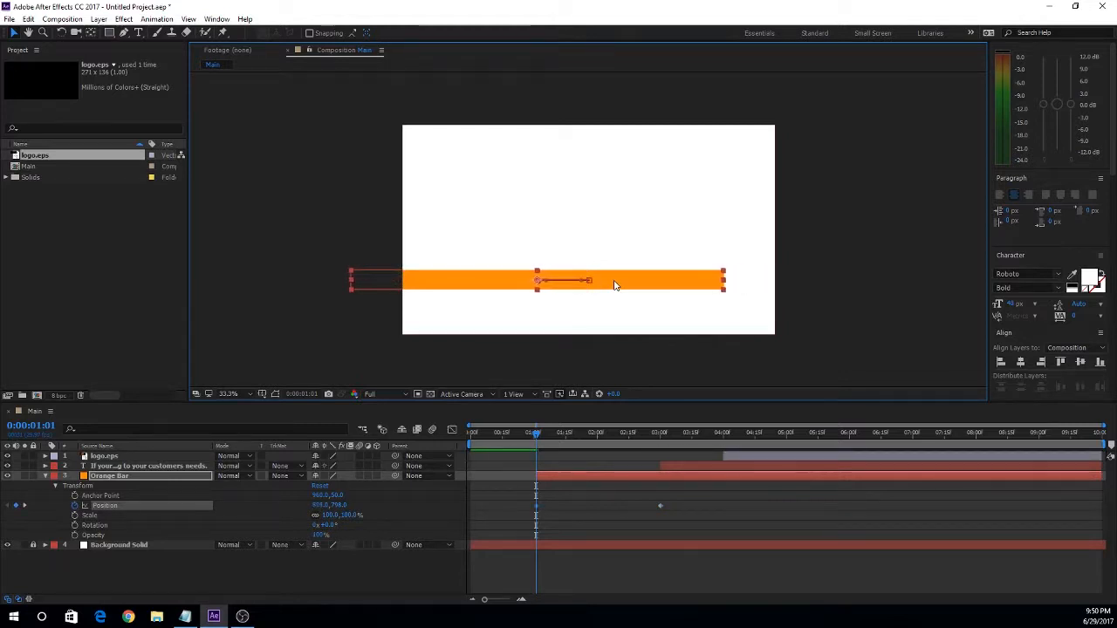
{"action": "key", "text": "shift+Left"}
{"action": "key", "text": "shift+Left"}
{"action": "key", "text": "shift+Left"}
{"action": "key", "text": "shift+Left"}
{"action": "key", "text": "shift+Left"}
{"action": "key", "text": "shift+Left"}
{"action": "key", "text": "shift+Left"}
{"action": "key", "text": "shift+Left"}
{"action": "key", "text": "shift+Left"}
{"action": "key", "text": "shift+Left"}
{"action": "key", "text": "shift+Left"}
{"action": "key", "text": "shift+Left"}
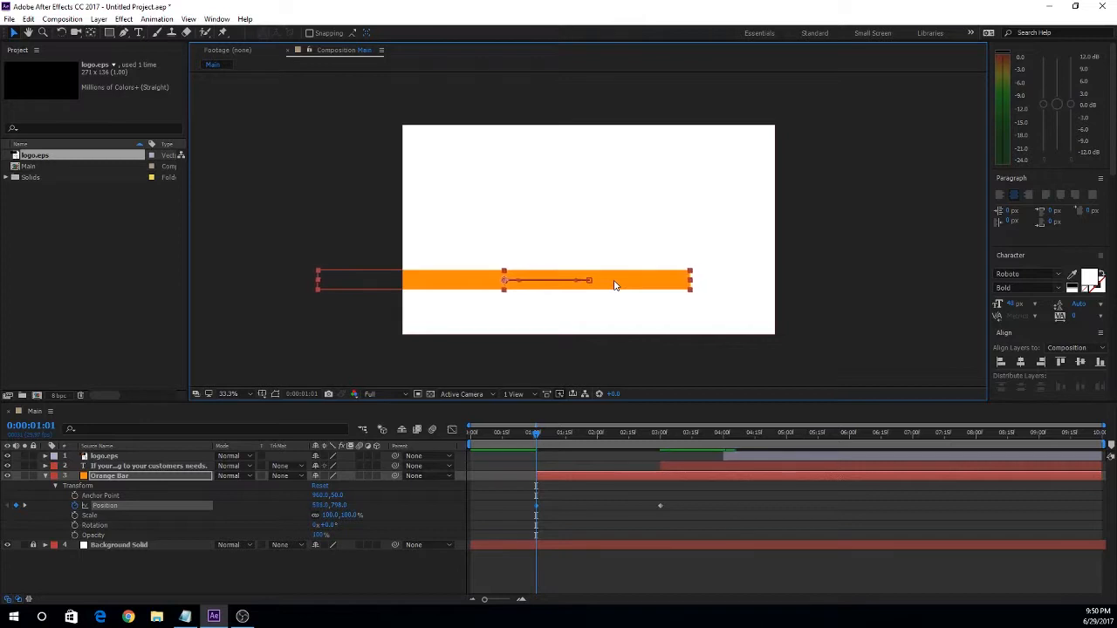
{"action": "key", "text": "shift+Left"}
{"action": "key", "text": "shift+Left"}
{"action": "key", "text": "shift+Left"}
{"action": "key", "text": "shift+Left"}
{"action": "key", "text": "shift+Left"}
{"action": "key", "text": "shift+Left"}
{"action": "key", "text": "shift+Left"}
{"action": "key", "text": "shift+Left"}
{"action": "key", "text": "shift+Left"}
{"action": "key", "text": "shift+Left"}
{"action": "key", "text": "shift+Left"}
{"action": "key", "text": "shift+Left"}
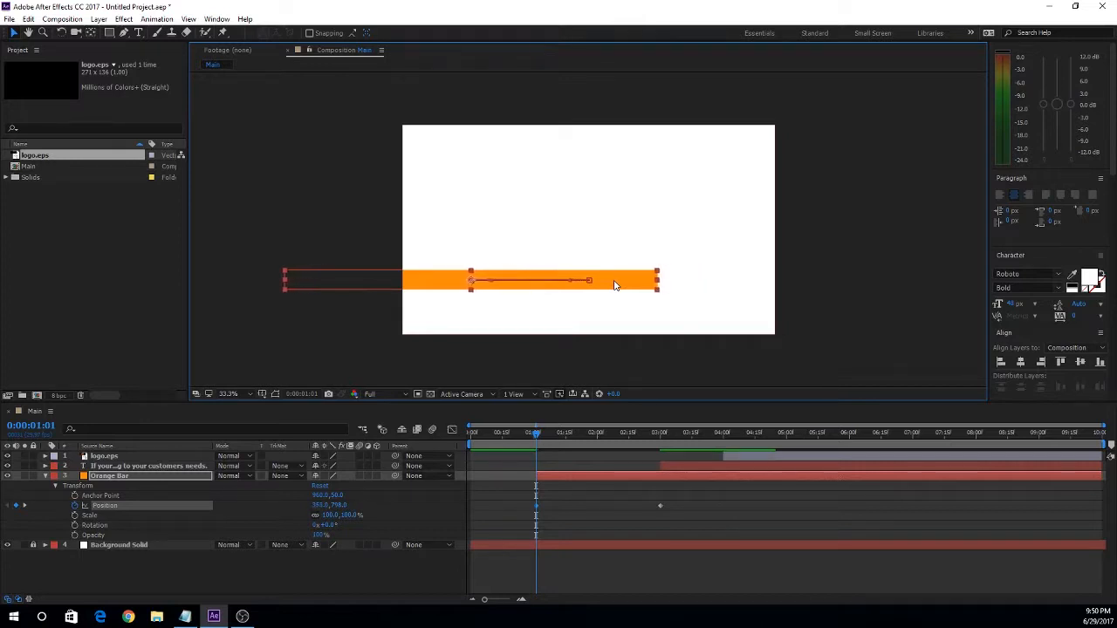
{"action": "key", "text": "shift+Left"}
{"action": "key", "text": "shift+Left"}
{"action": "key", "text": "shift+Left"}
{"action": "key", "text": "shift+Left"}
{"action": "key", "text": "shift+Left"}
{"action": "key", "text": "shift+Left"}
{"action": "key", "text": "shift+Left"}
{"action": "key", "text": "shift+Left"}
{"action": "key", "text": "shift+Left"}
{"action": "key", "text": "shift+Left"}
{"action": "key", "text": "shift+Left"}
{"action": "key", "text": "shift+Left"}
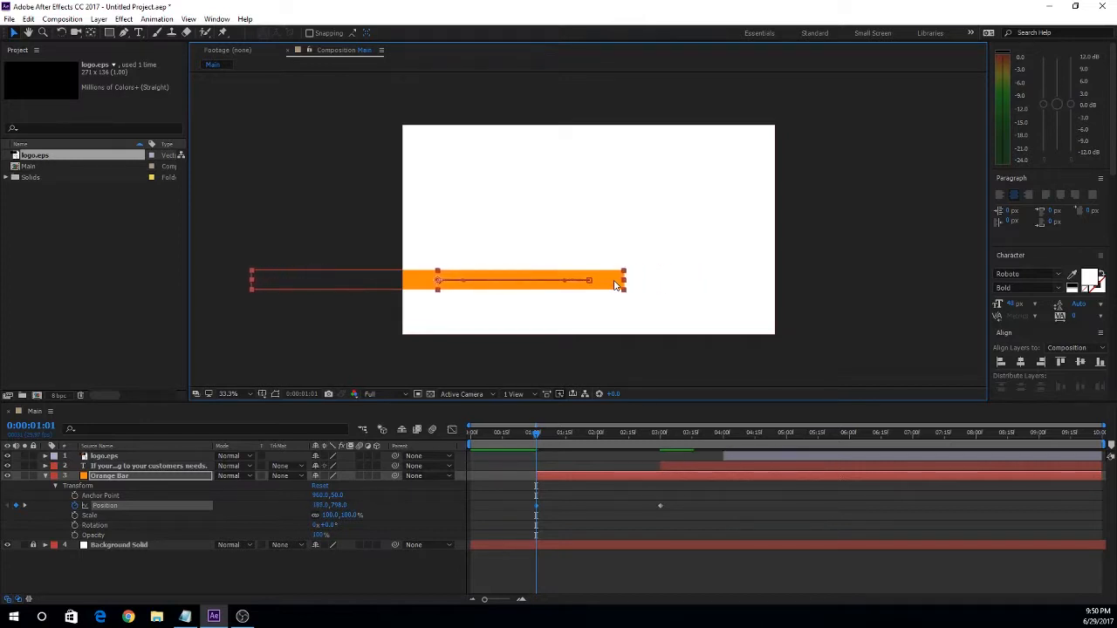
{"action": "key", "text": "shift+Left"}
{"action": "key", "text": "shift+Left"}
{"action": "key", "text": "shift+Left"}
{"action": "key", "text": "shift+Left"}
{"action": "key", "text": "shift+Left"}
{"action": "key", "text": "shift+Left"}
{"action": "key", "text": "shift+Left"}
{"action": "key", "text": "shift+Left"}
{"action": "key", "text": "shift+Left"}
{"action": "key", "text": "shift+Left"}
{"action": "key", "text": "shift+Left"}
{"action": "key", "text": "shift+Left"}
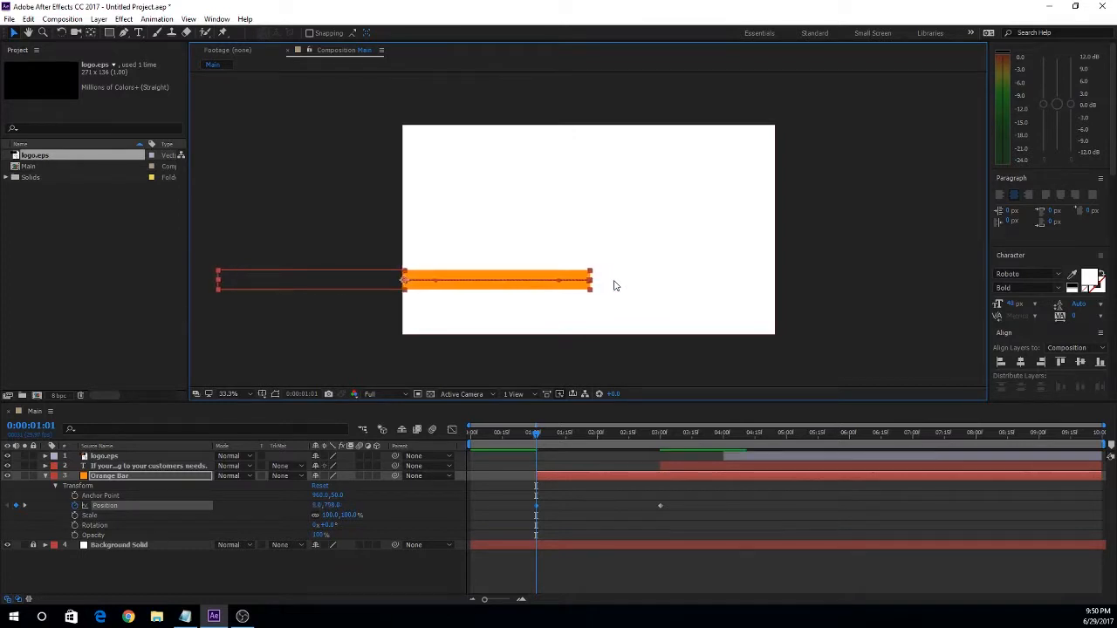
{"action": "key", "text": "shift+Left"}
{"action": "key", "text": "shift+Left"}
{"action": "key", "text": "shift+Left"}
{"action": "key", "text": "shift+Left"}
{"action": "key", "text": "shift+Left"}
{"action": "key", "text": "shift+Left"}
{"action": "key", "text": "shift+Left"}
{"action": "key", "text": "shift+Left"}
{"action": "key", "text": "shift+Left"}
{"action": "key", "text": "shift+Left"}
{"action": "key", "text": "shift+Left"}
{"action": "key", "text": "shift+Left"}
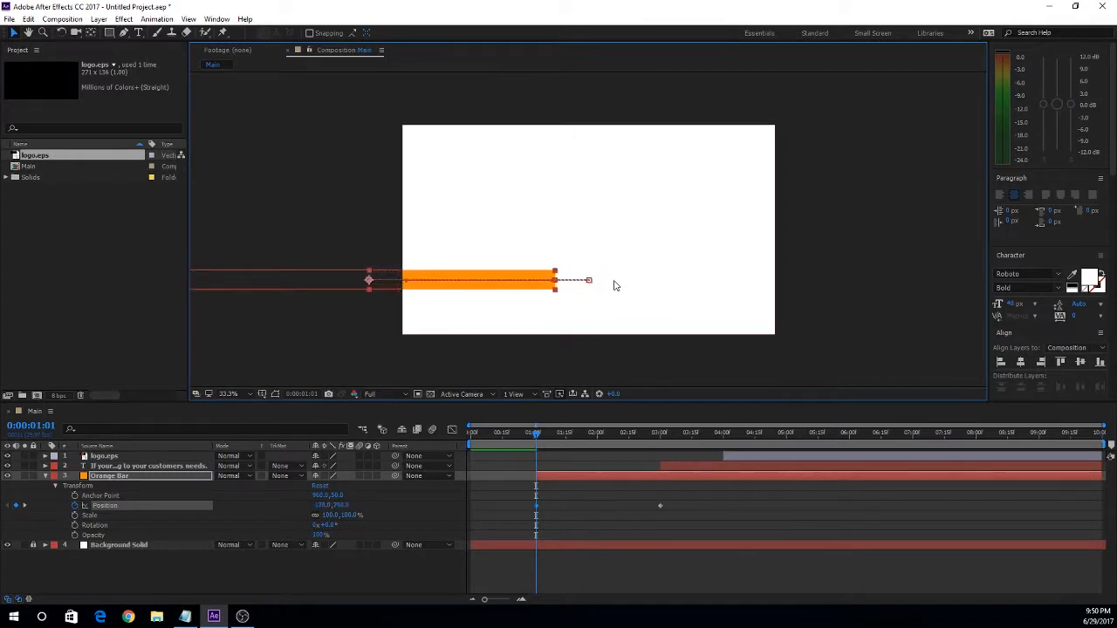
{"action": "key", "text": "shift+Left"}
{"action": "key", "text": "shift+Left"}
{"action": "key", "text": "shift+Left"}
{"action": "key", "text": "shift+Left"}
{"action": "key", "text": "shift+Left"}
{"action": "key", "text": "shift+Left"}
{"action": "key", "text": "shift+Left"}
{"action": "key", "text": "shift+Left"}
{"action": "key", "text": "shift+Left"}
{"action": "key", "text": "shift+Left"}
{"action": "key", "text": "shift+Left"}
{"action": "key", "text": "shift+Left"}
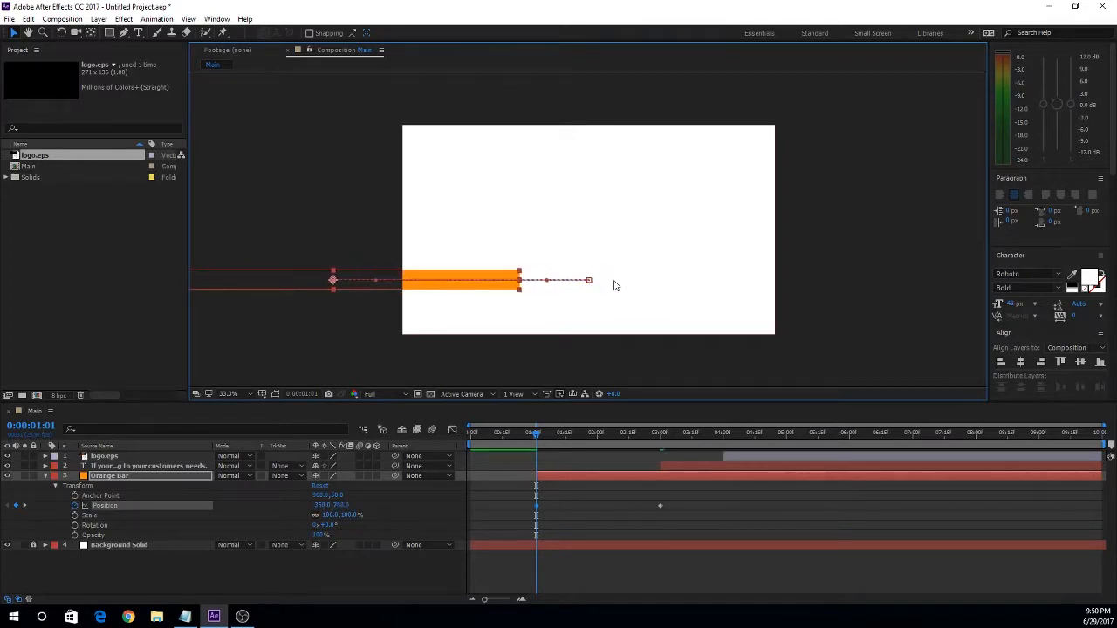
{"action": "key", "text": "shift+Left"}
{"action": "key", "text": "shift+Left"}
{"action": "key", "text": "shift+Left"}
{"action": "key", "text": "shift+Left"}
{"action": "key", "text": "shift+Left"}
{"action": "key", "text": "shift+Left"}
{"action": "key", "text": "shift+Left"}
{"action": "key", "text": "shift+Left"}
{"action": "key", "text": "shift+Left"}
{"action": "key", "text": "shift+Left"}
{"action": "key", "text": "shift+Left"}
{"action": "key", "text": "shift+Left"}
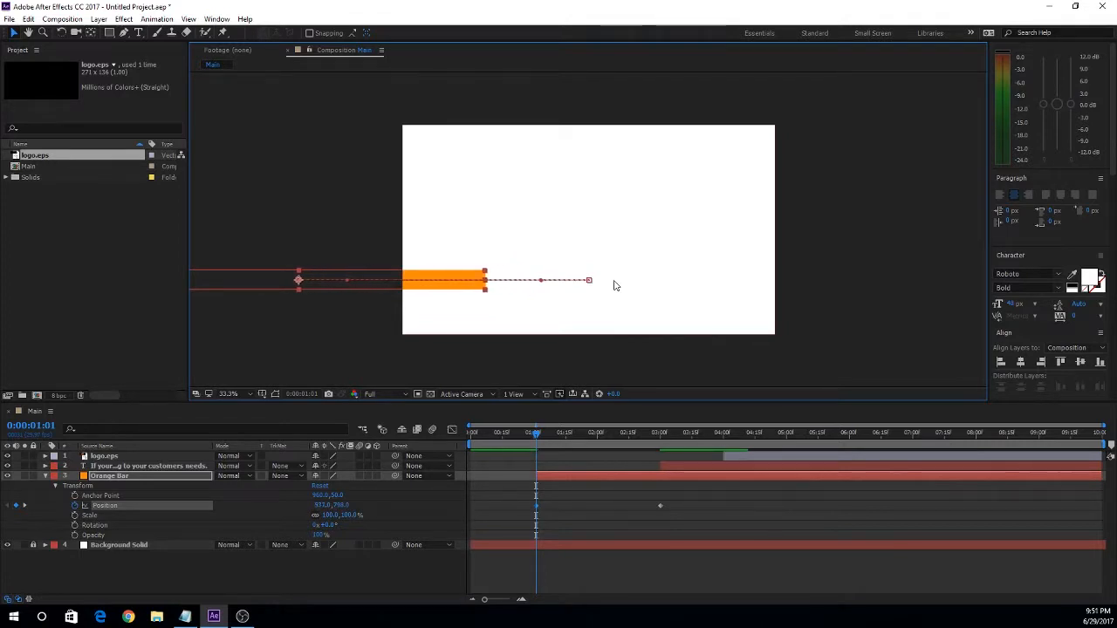
{"action": "key", "text": "shift+Left"}
{"action": "key", "text": "shift+Left"}
{"action": "key", "text": "shift+Left"}
{"action": "key", "text": "shift+Left"}
{"action": "key", "text": "shift+Left"}
{"action": "key", "text": "shift+Left"}
{"action": "key", "text": "shift+Left"}
{"action": "key", "text": "shift+Left"}
{"action": "key", "text": "shift+Left"}
{"action": "key", "text": "shift+Left"}
{"action": "key", "text": "shift+Left"}
{"action": "key", "text": "shift+Left"}
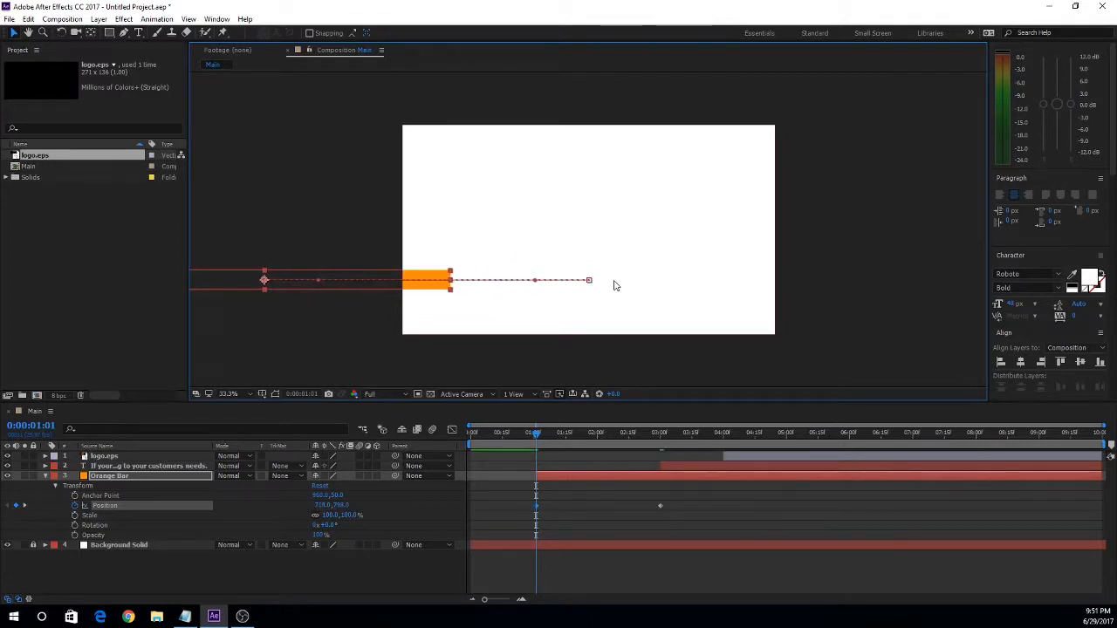
{"action": "key", "text": "shift+Left"}
{"action": "key", "text": "shift+Left"}
{"action": "key", "text": "shift+Left"}
{"action": "key", "text": "shift+Left"}
{"action": "key", "text": "shift+Left"}
{"action": "key", "text": "shift+Left"}
{"action": "key", "text": "shift+Left"}
{"action": "key", "text": "shift+Left"}
{"action": "key", "text": "shift+Left"}
{"action": "key", "text": "shift+Left"}
{"action": "key", "text": "shift+Left"}
{"action": "key", "text": "shift+Left"}
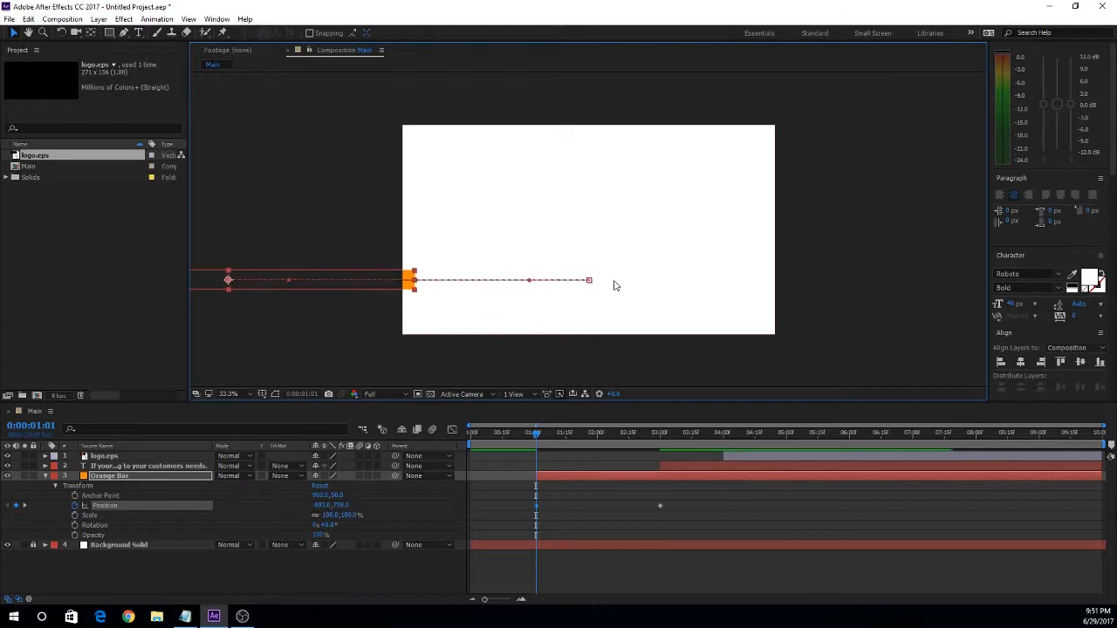
{"action": "key", "text": "shift+Left"}
{"action": "key", "text": "shift+Left"}
{"action": "key", "text": "shift+Left"}
{"action": "key", "text": "shift+Left"}
{"action": "key", "text": "shift+Left"}
{"action": "key", "text": "shift+Left"}
{"action": "key", "text": "shift+Left"}
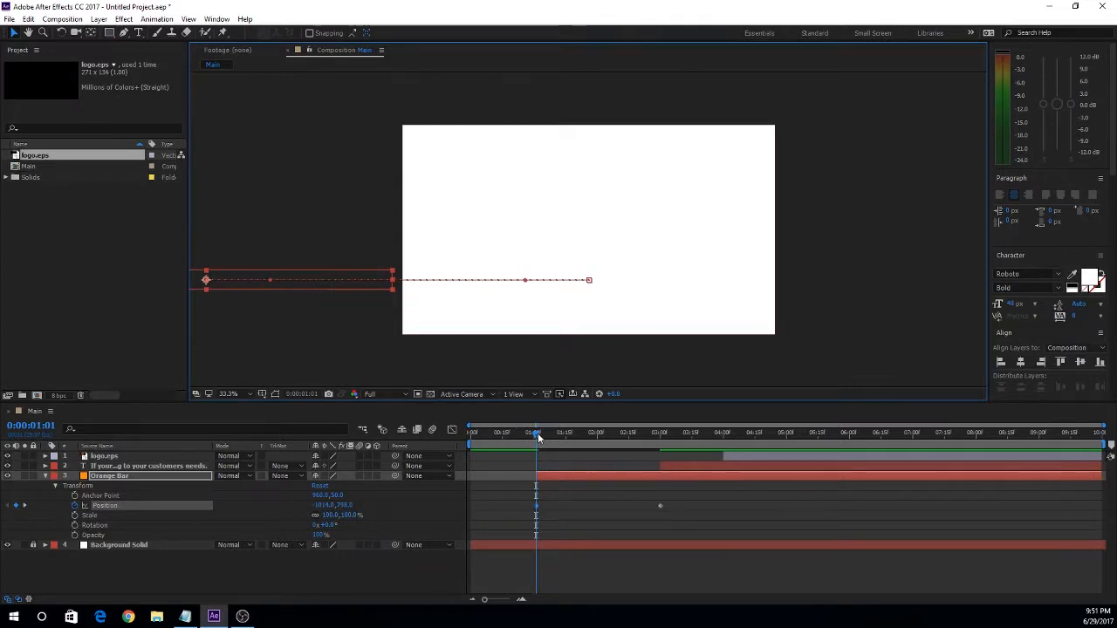
{"action": "left_click_drag", "start_coordinate": [540, 436], "coordinate": [661, 486]}
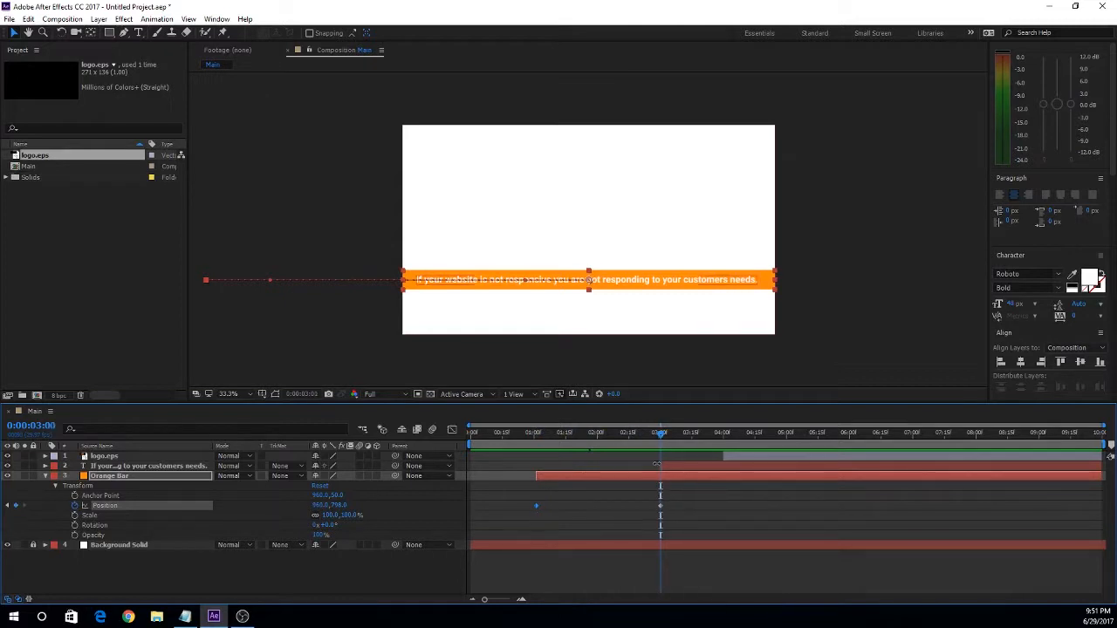
- Collapse the Orange Bar layer's properties and reveal the transform properties of the text layer, keeping its Text group collapsed
{"action": "left_click", "coordinate": [54, 485]}
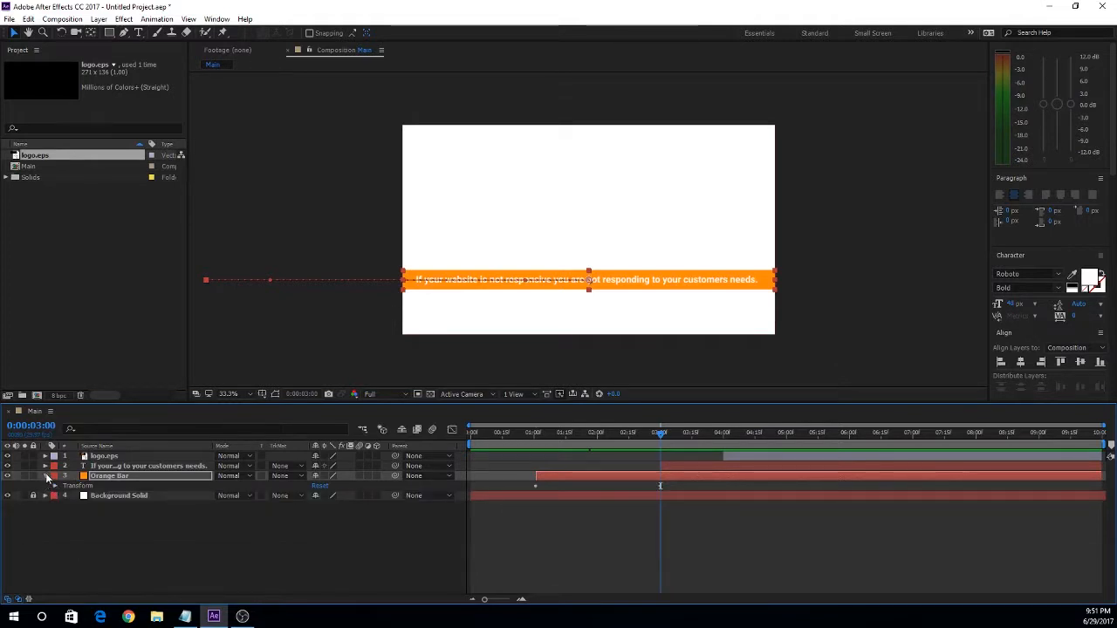
{"action": "left_click", "coordinate": [47, 477]}
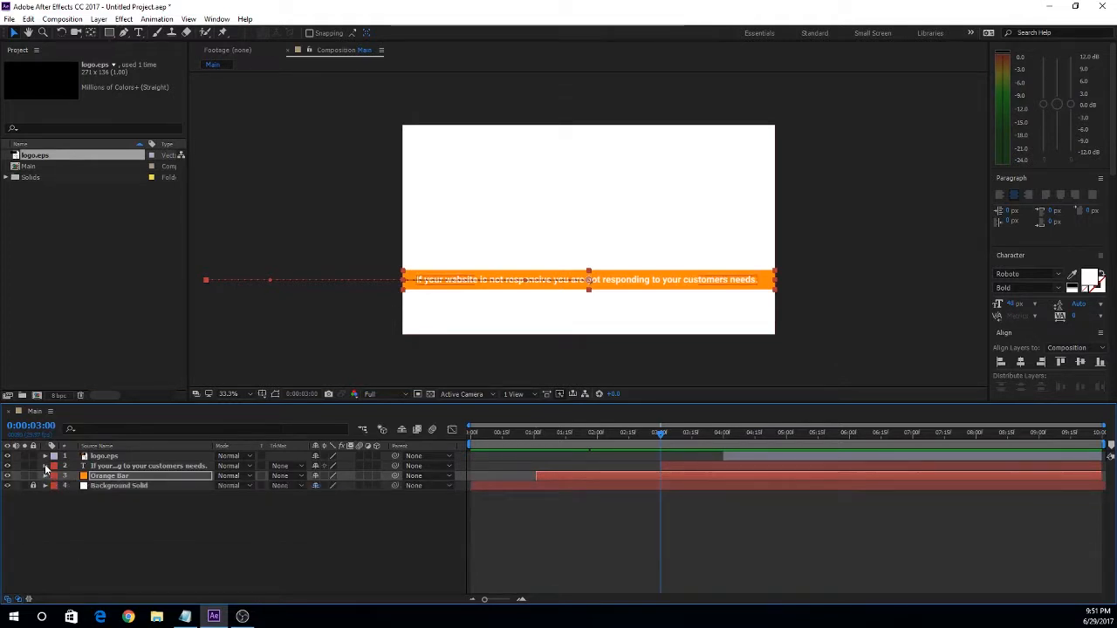
{"action": "left_click", "coordinate": [46, 467]}
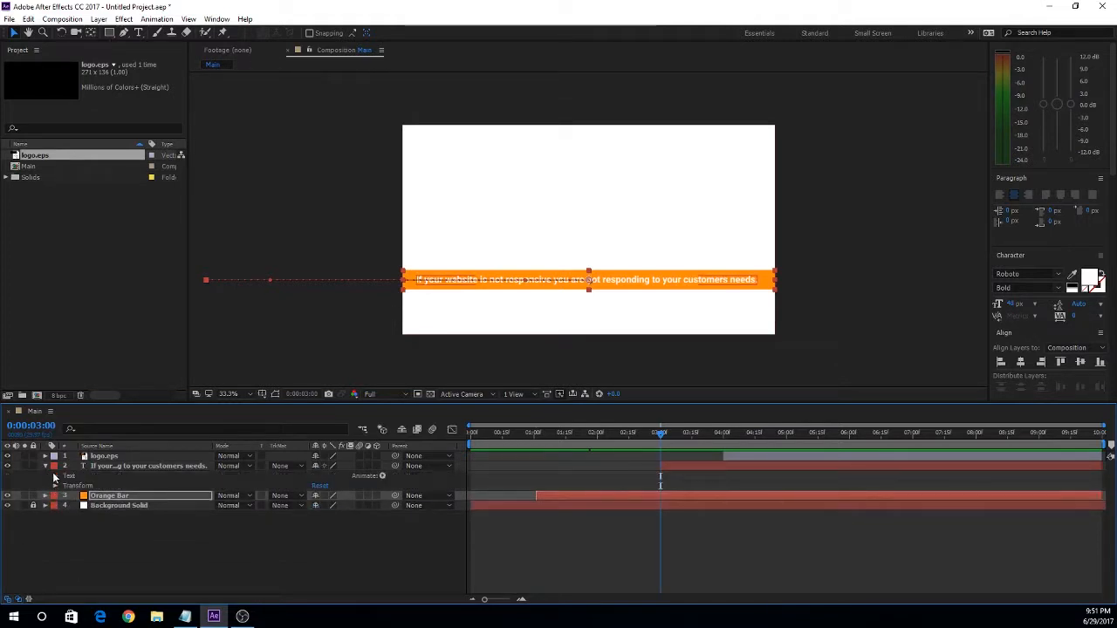
{"action": "left_click", "coordinate": [54, 477]}
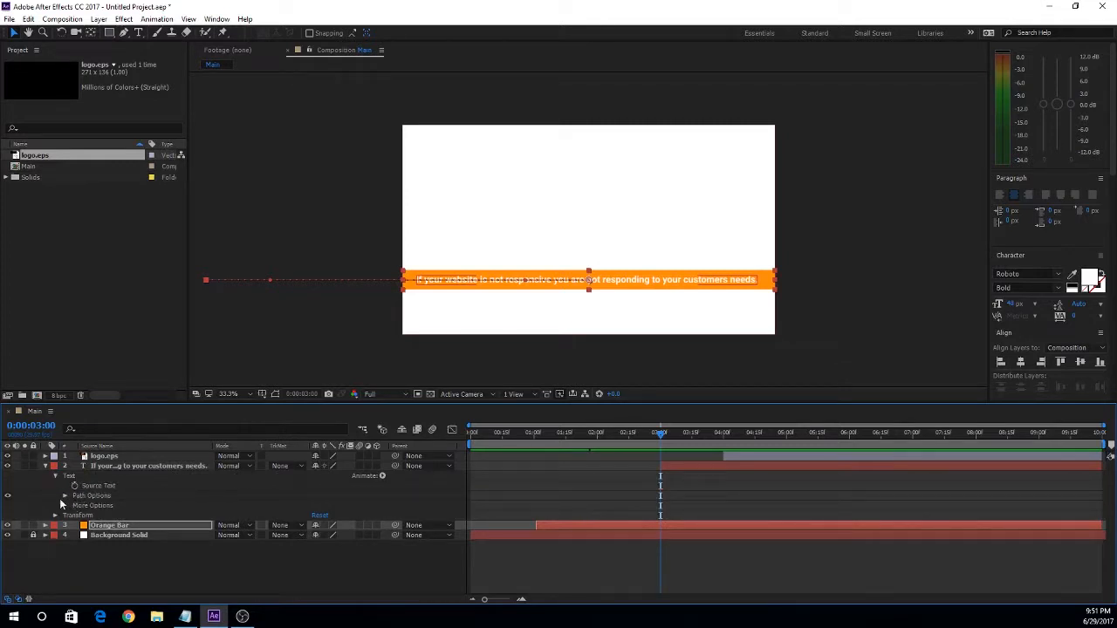
{"action": "left_click", "coordinate": [65, 496]}
{"action": "left_click", "coordinate": [64, 496]}
{"action": "left_click", "coordinate": [65, 506]}
{"action": "left_click", "coordinate": [65, 506]}
{"action": "left_click", "coordinate": [56, 516]}
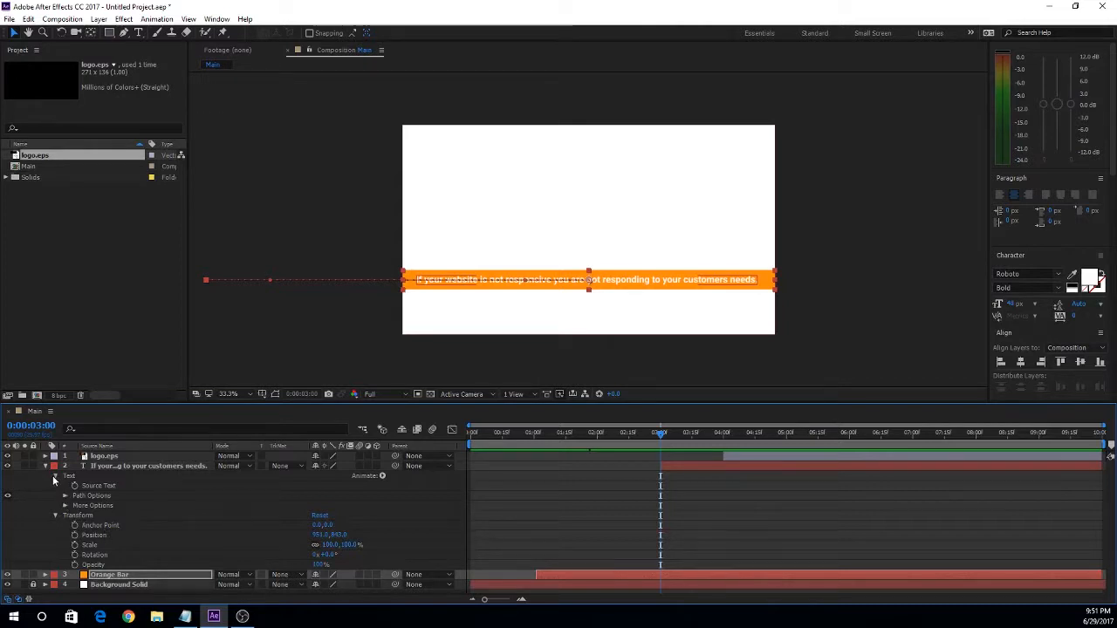
{"action": "left_click", "coordinate": [54, 476]}
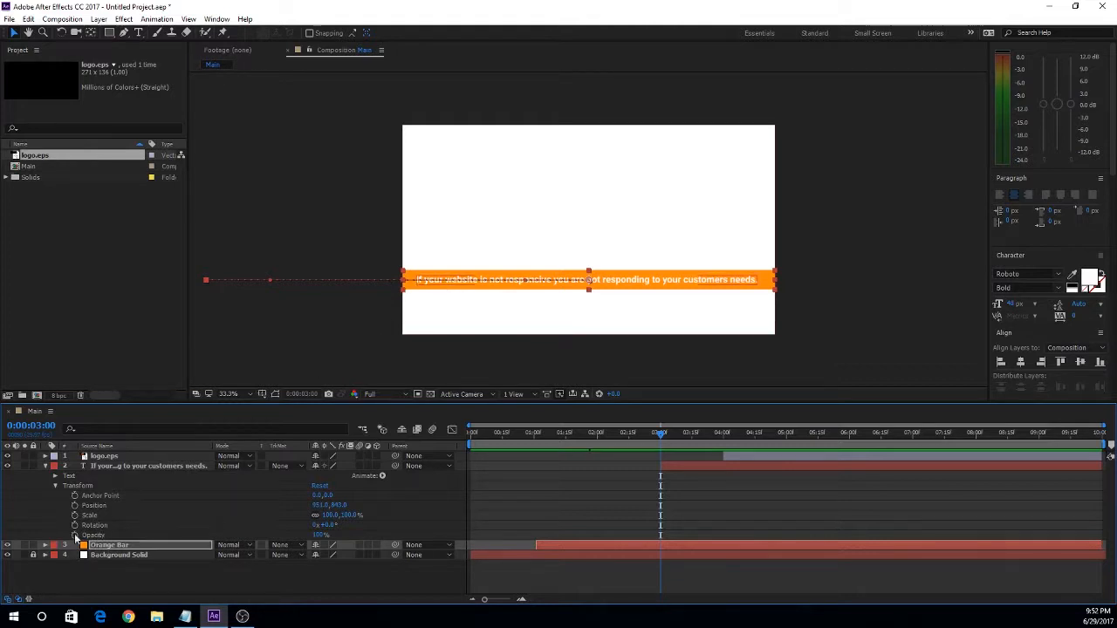
- Enable Opacity keyframing on the text layer with a keyframe at 0:00:04:00
{"action": "left_click", "coordinate": [663, 436]}
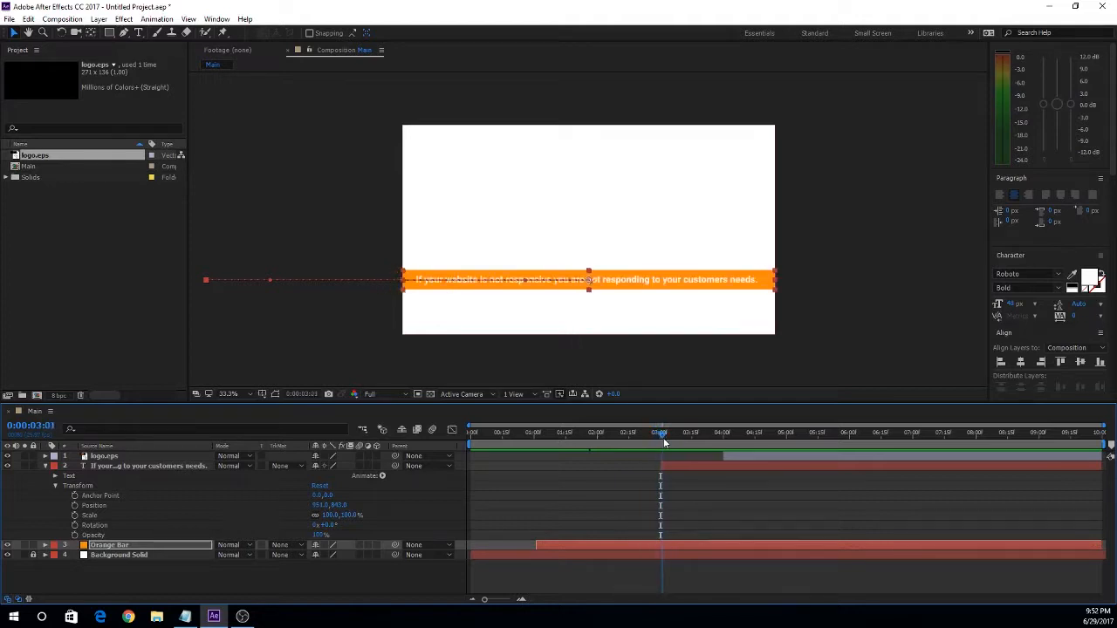
{"action": "left_click_drag", "start_coordinate": [663, 438], "coordinate": [724, 445]}
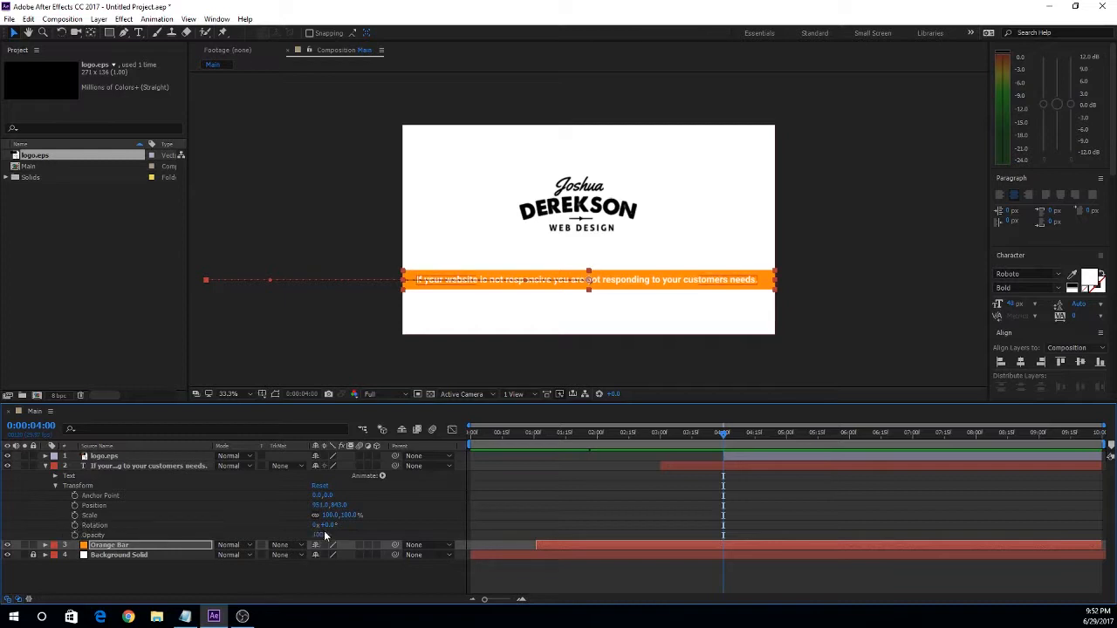
{"action": "left_click", "coordinate": [75, 534]}
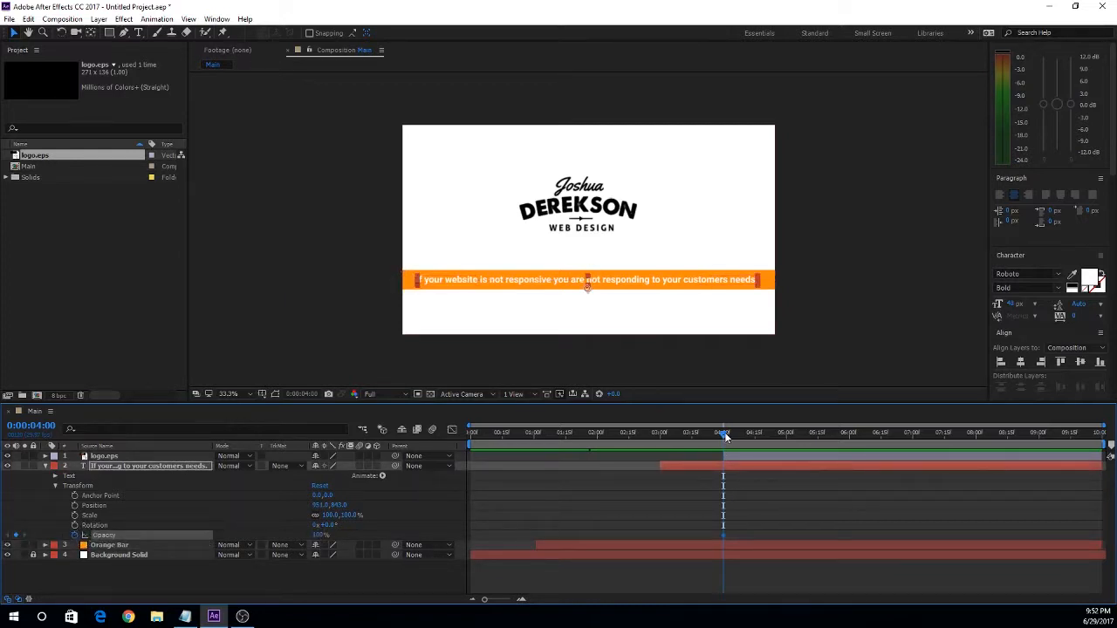
- Set the text layer's Opacity to 0% at 0:00:03:00 and scrub to 0:00:04:00 to check the fade-in
{"action": "left_click_drag", "start_coordinate": [724, 432], "coordinate": [660, 432]}
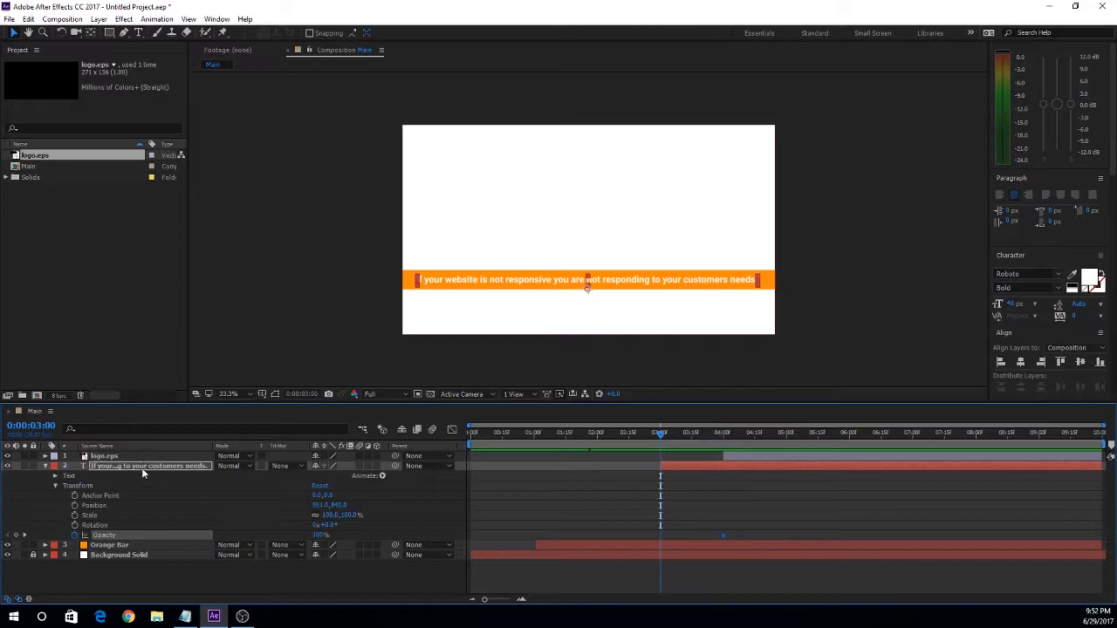
{"action": "left_click", "coordinate": [317, 535]}
{"action": "type", "text": "0"}
{"action": "key", "text": "Return"}
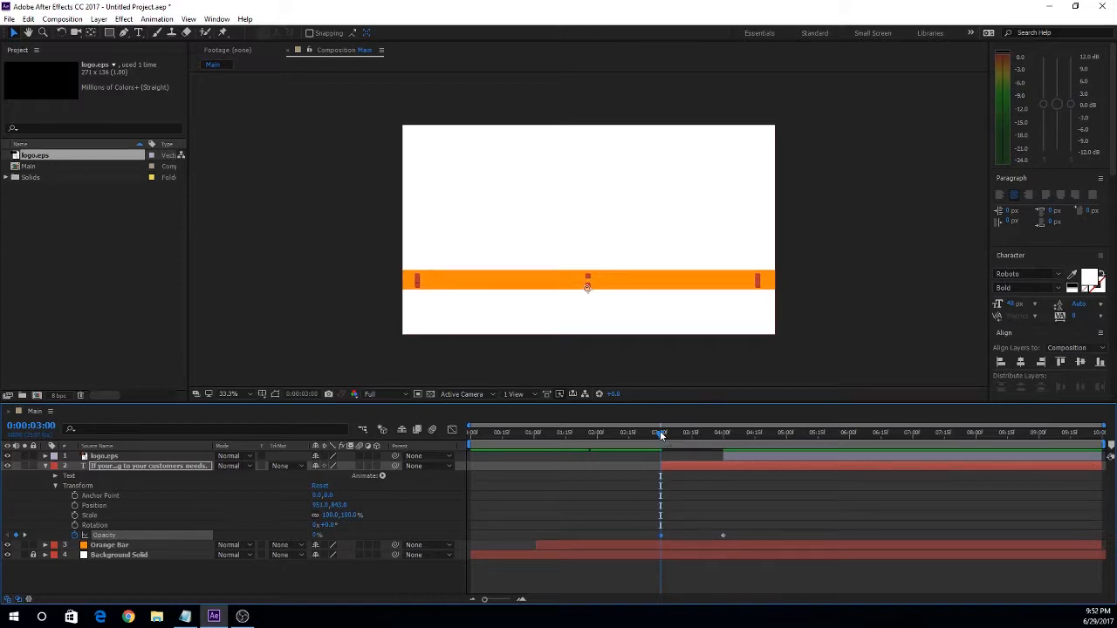
{"action": "left_click_drag", "start_coordinate": [660, 432], "coordinate": [722, 439]}
{"action": "left_click_drag", "start_coordinate": [668, 446], "coordinate": [721, 469]}
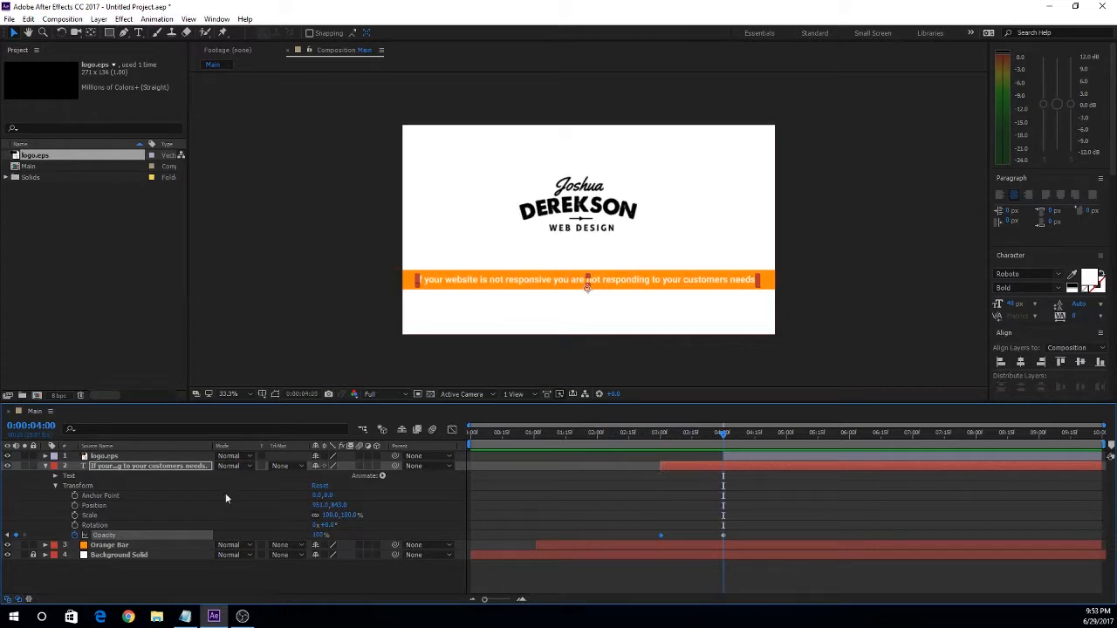
- Collapse the text layer and enable Scale and Opacity keyframing on the logo.eps layer with keyframes at 0:00:05:00
{"action": "left_click", "coordinate": [45, 466]}
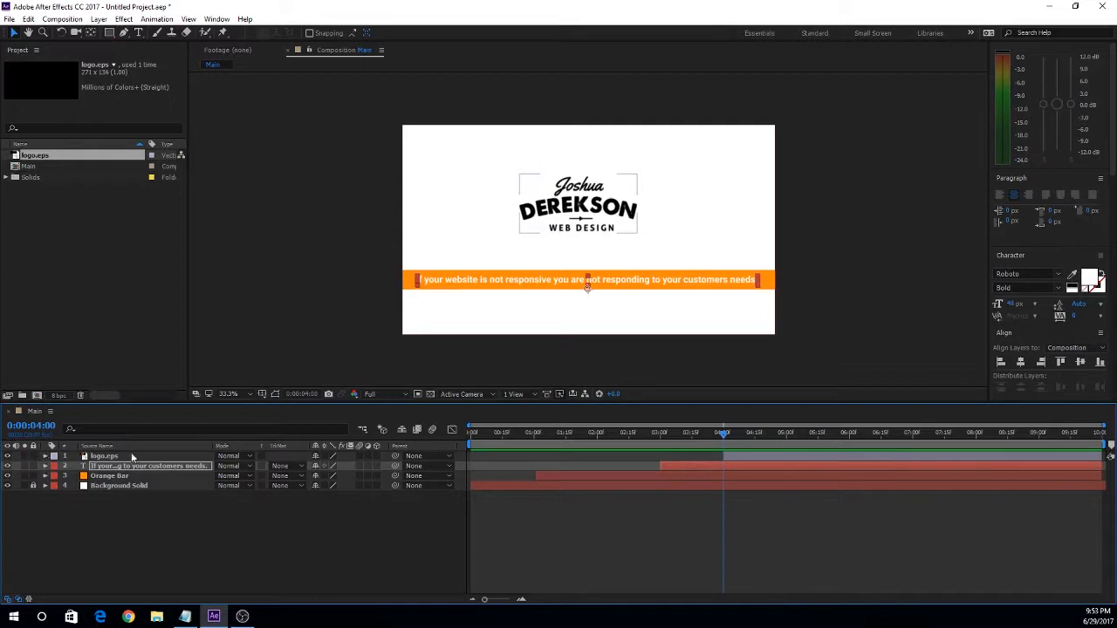
{"action": "left_click_drag", "start_coordinate": [722, 436], "coordinate": [786, 440]}
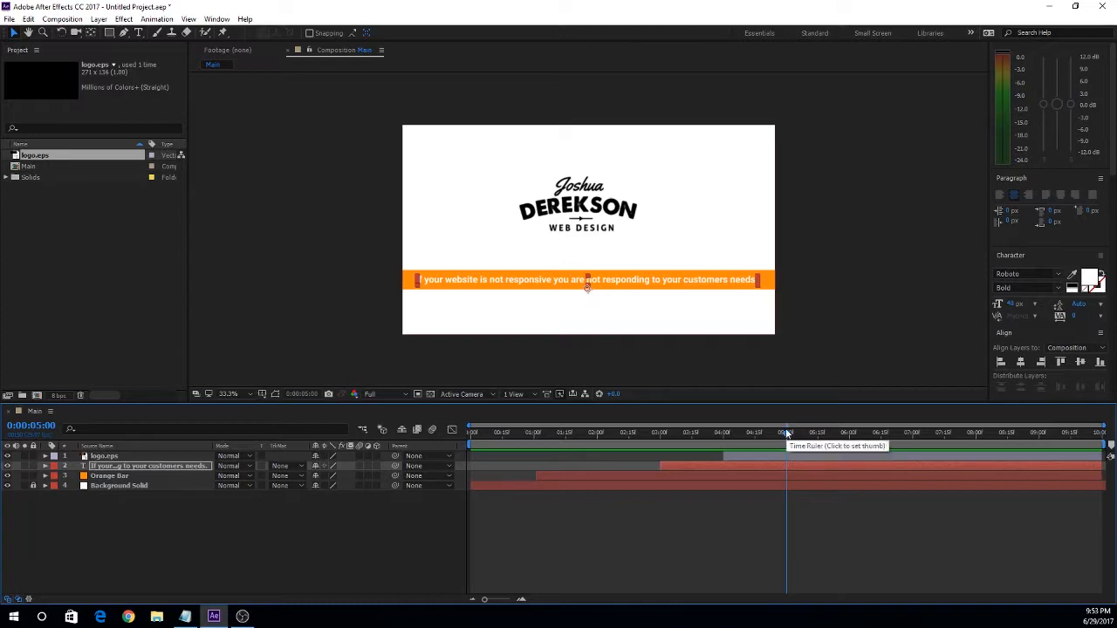
{"action": "left_click", "coordinate": [45, 456]}
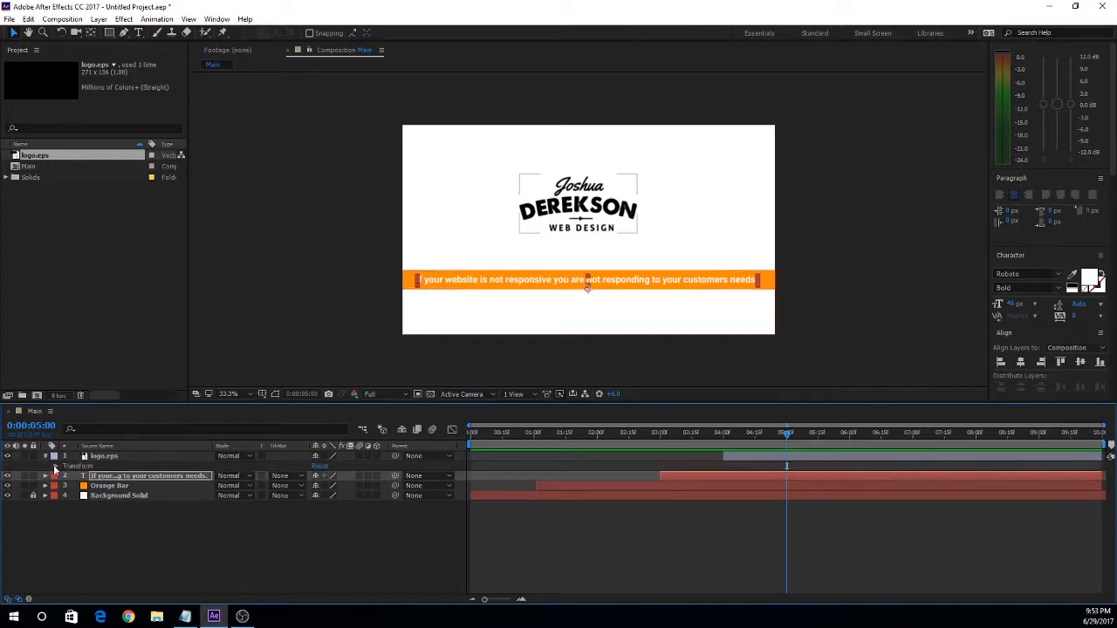
{"action": "left_click", "coordinate": [55, 466]}
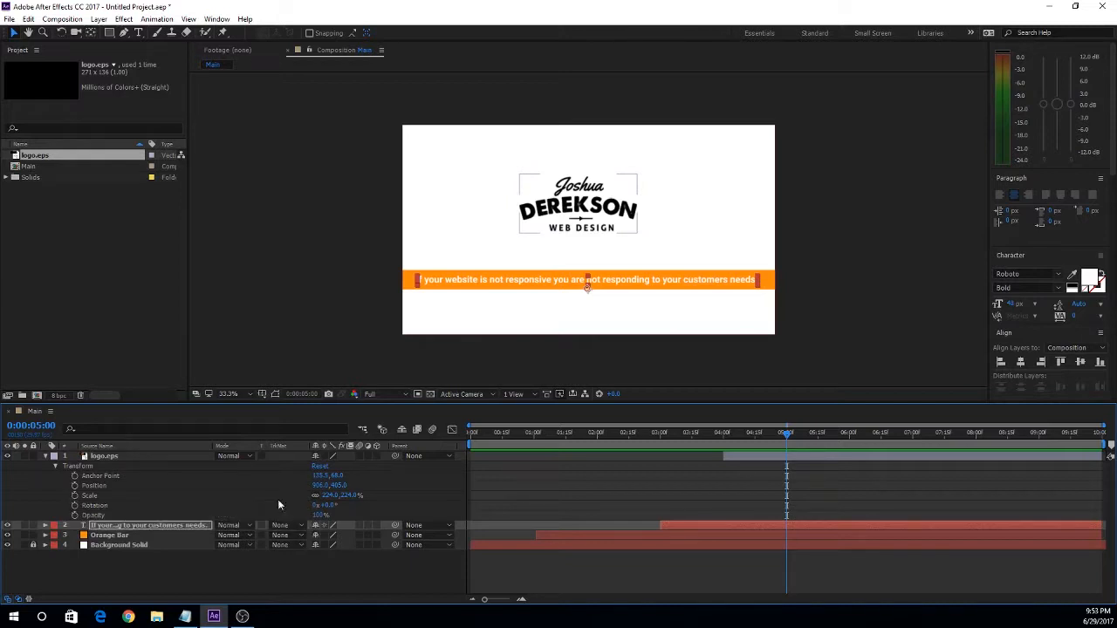
{"action": "left_click", "coordinate": [74, 495]}
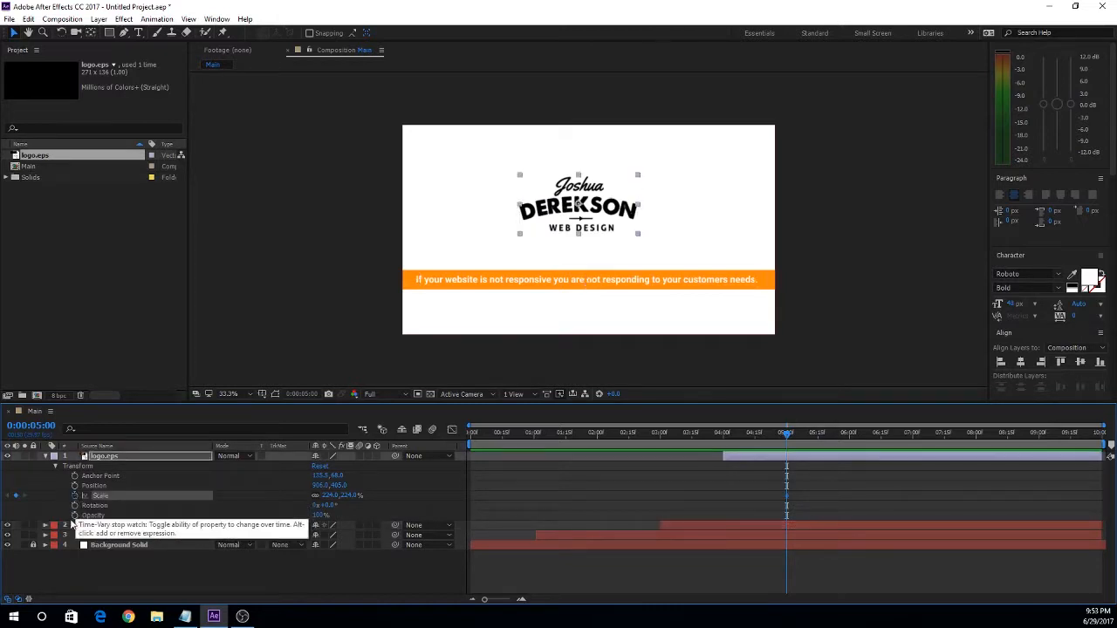
{"action": "left_click", "coordinate": [74, 515]}
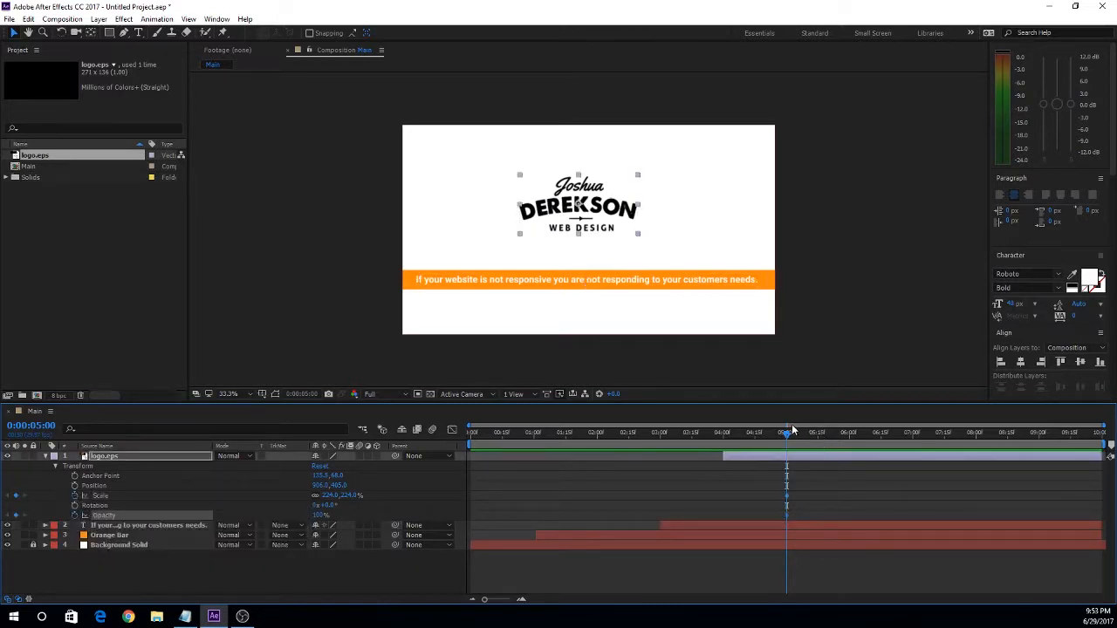
- At 0:00:04:00, set the logo.eps layer's Opacity to 0% and its Scale to 0%
{"action": "left_click_drag", "start_coordinate": [786, 431], "coordinate": [723, 434]}
{"action": "left_click", "coordinate": [319, 515]}
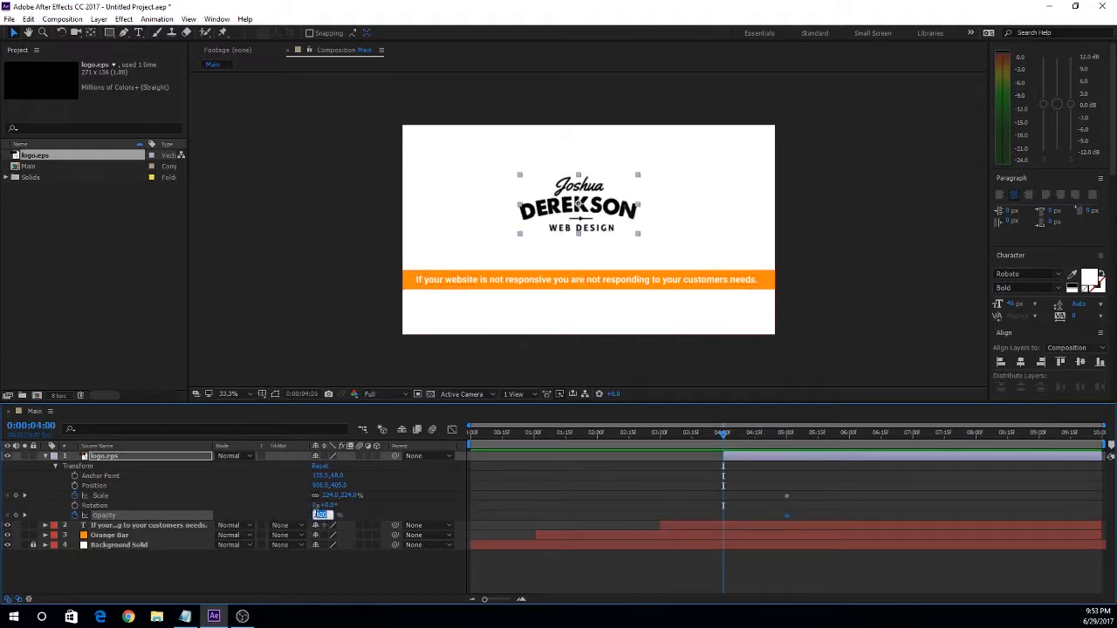
{"action": "type", "text": "0"}
{"action": "key", "text": "Return"}
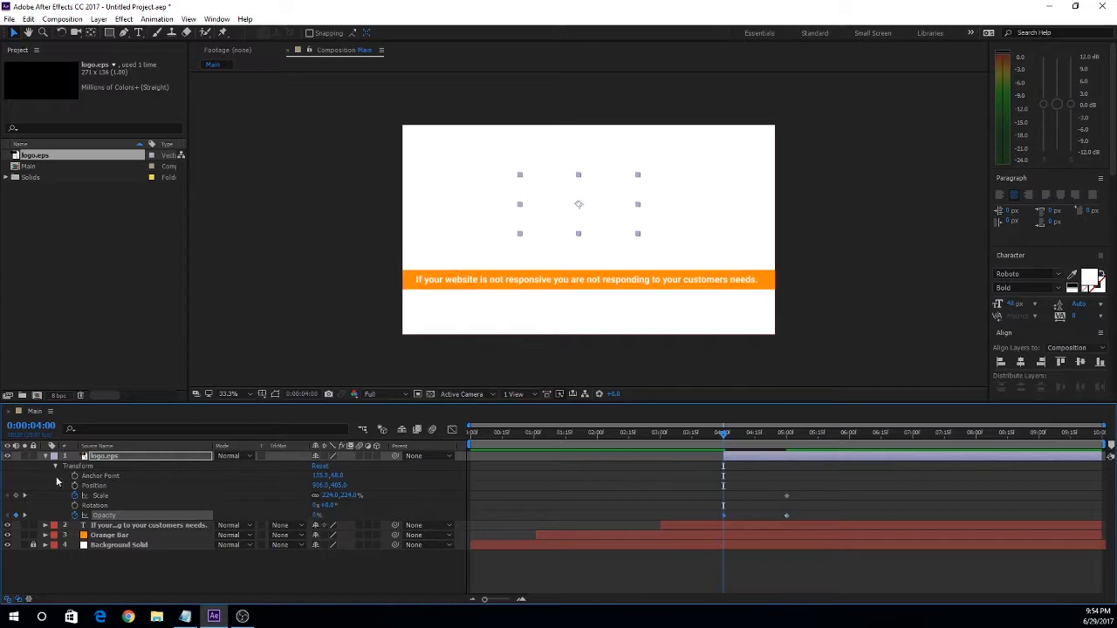
{"action": "left_click", "coordinate": [331, 496]}
{"action": "type", "text": "0"}
{"action": "key", "text": "Return"}
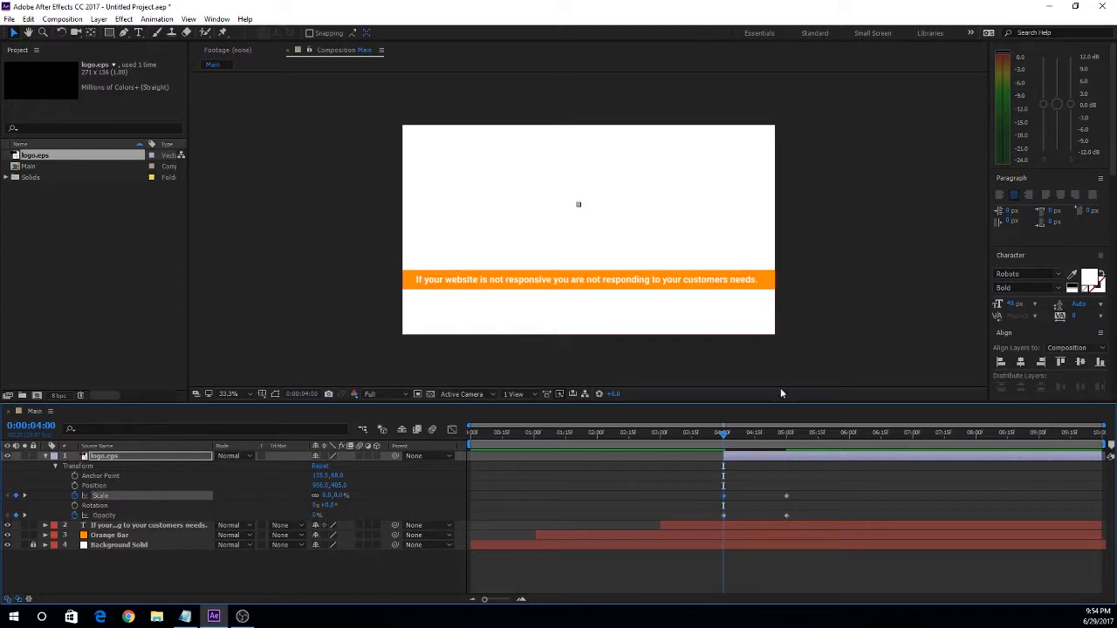
- Scrub to about 0:00:05:02 to check the logo's scale-up and fade-in, and collapse the logo.eps layer's properties
{"action": "left_click_drag", "start_coordinate": [720, 432], "coordinate": [789, 454]}
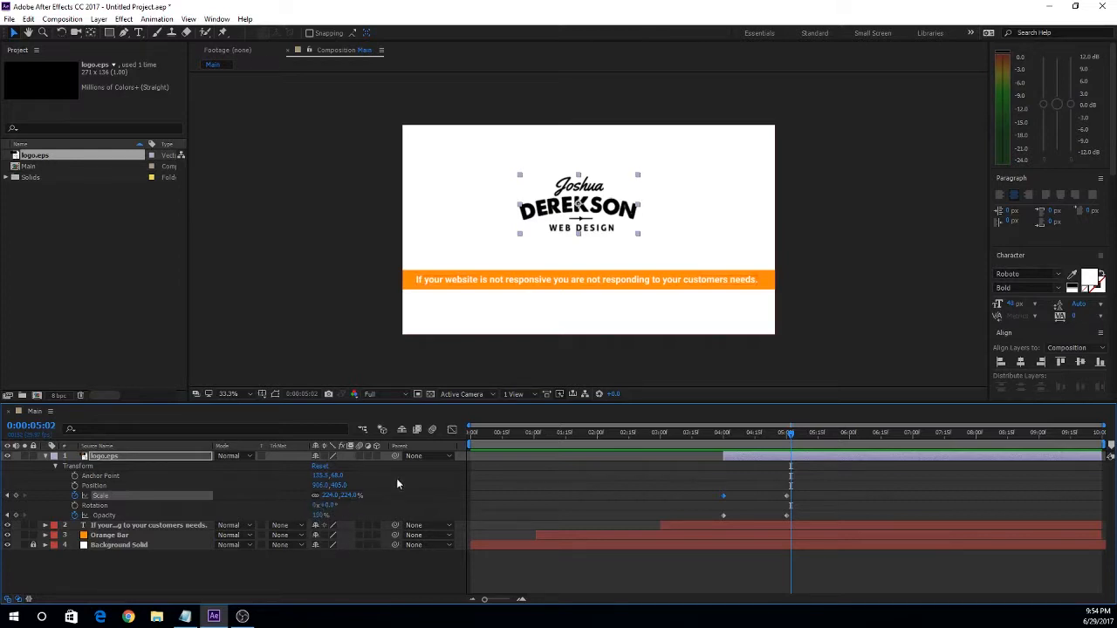
{"action": "left_click", "coordinate": [56, 465]}
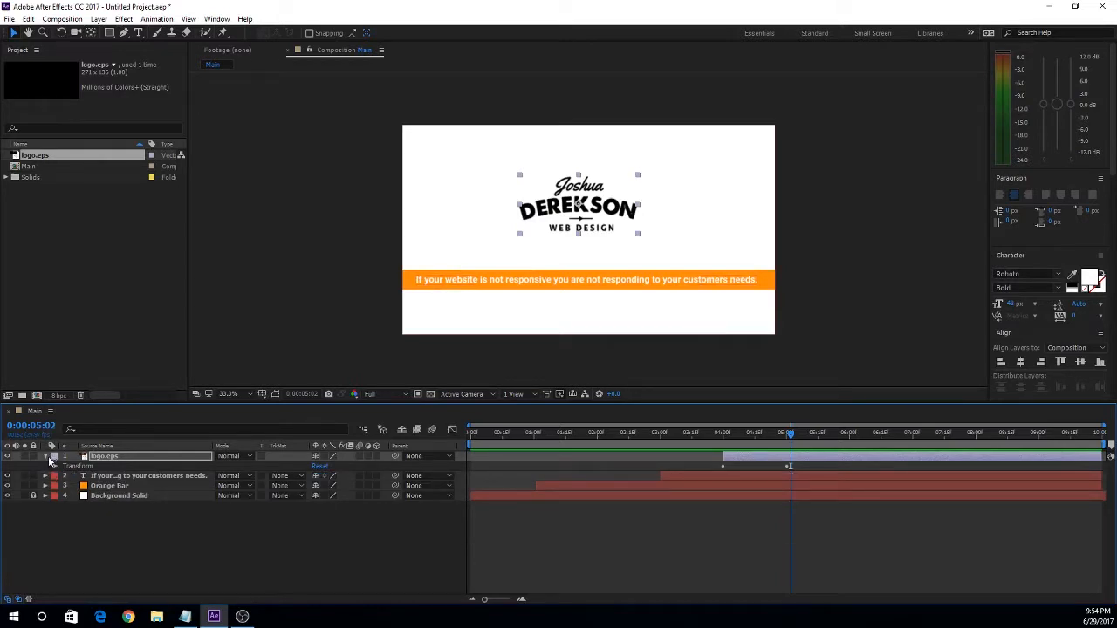
{"action": "left_click", "coordinate": [46, 455]}
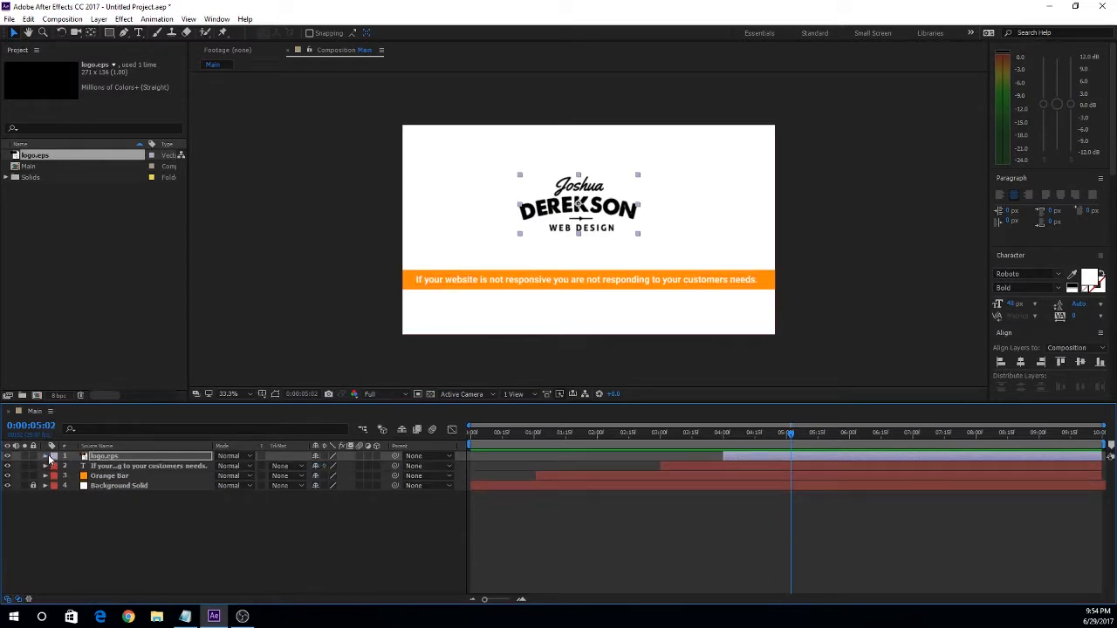
- Return the playhead to 0:00:00:00 and play back the Main composition to preview the whole animation
{"action": "left_click", "coordinate": [787, 432]}
{"action": "left_click_drag", "start_coordinate": [787, 433], "coordinate": [459, 440]}
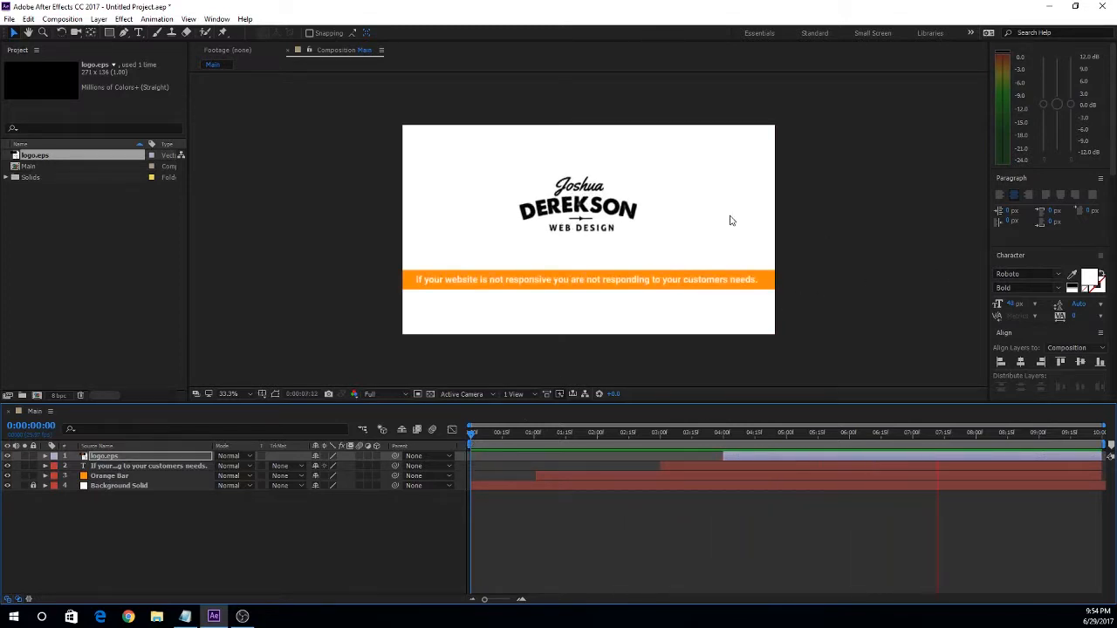
{"action": "key", "text": "space"}
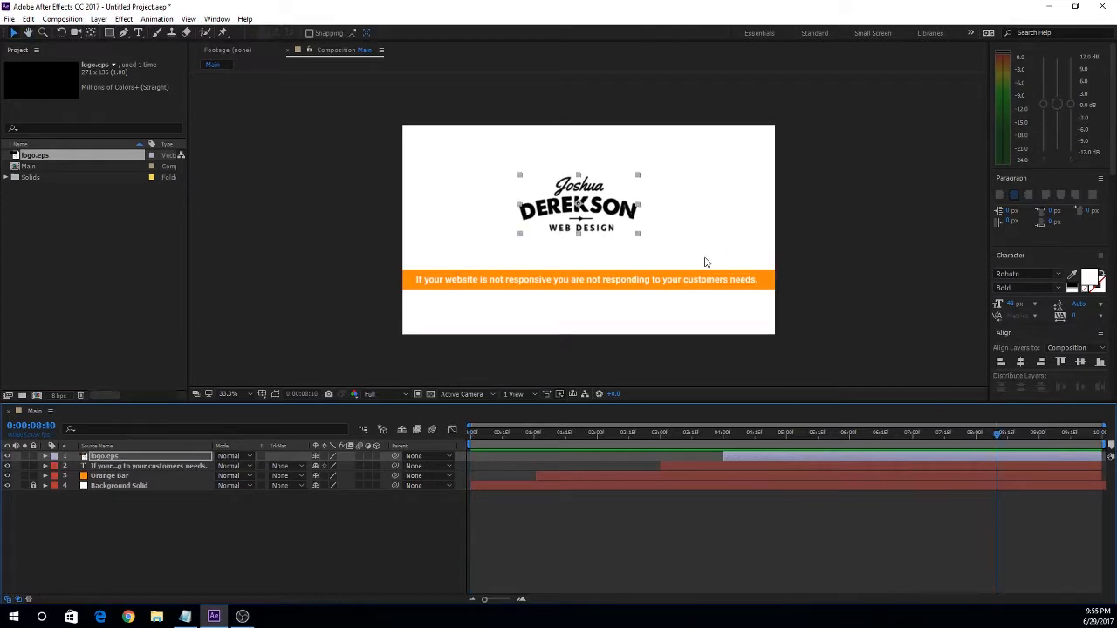
{"action": "key", "text": "space"}
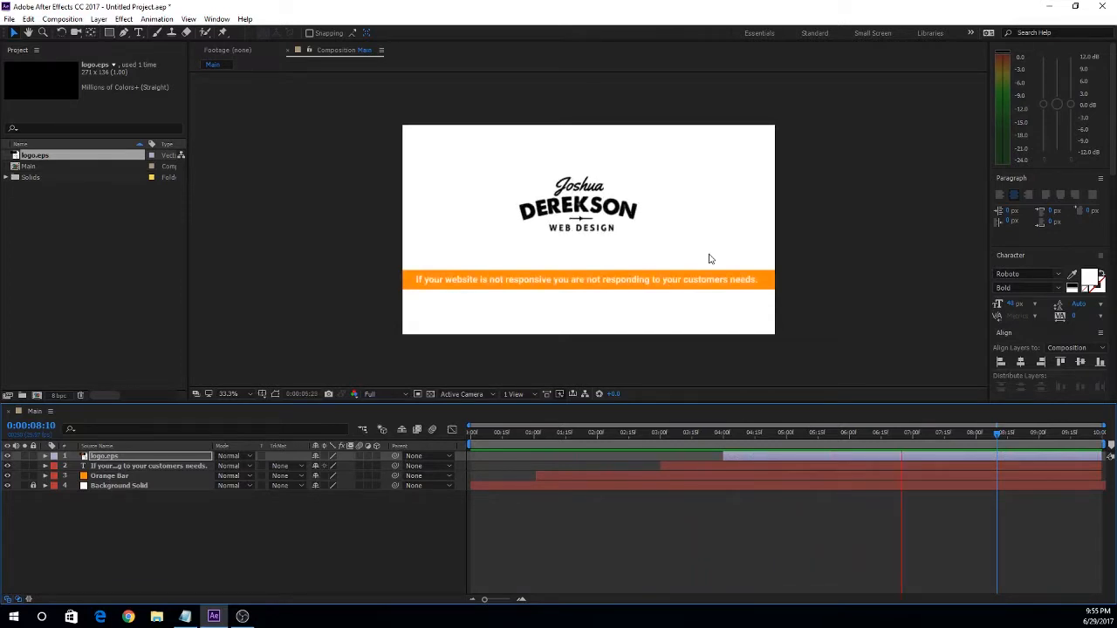
{"action": "key", "text": "space"}
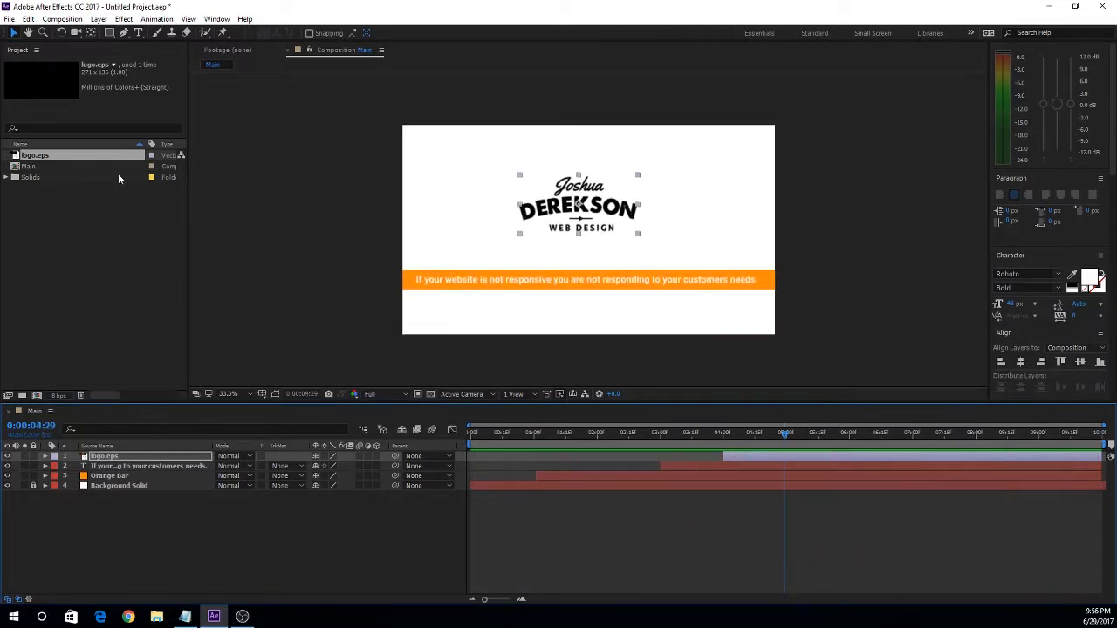
- Save the project as aedemo001.aep in the Video001 folder on the desktop
{"action": "left_click", "coordinate": [10, 19]}
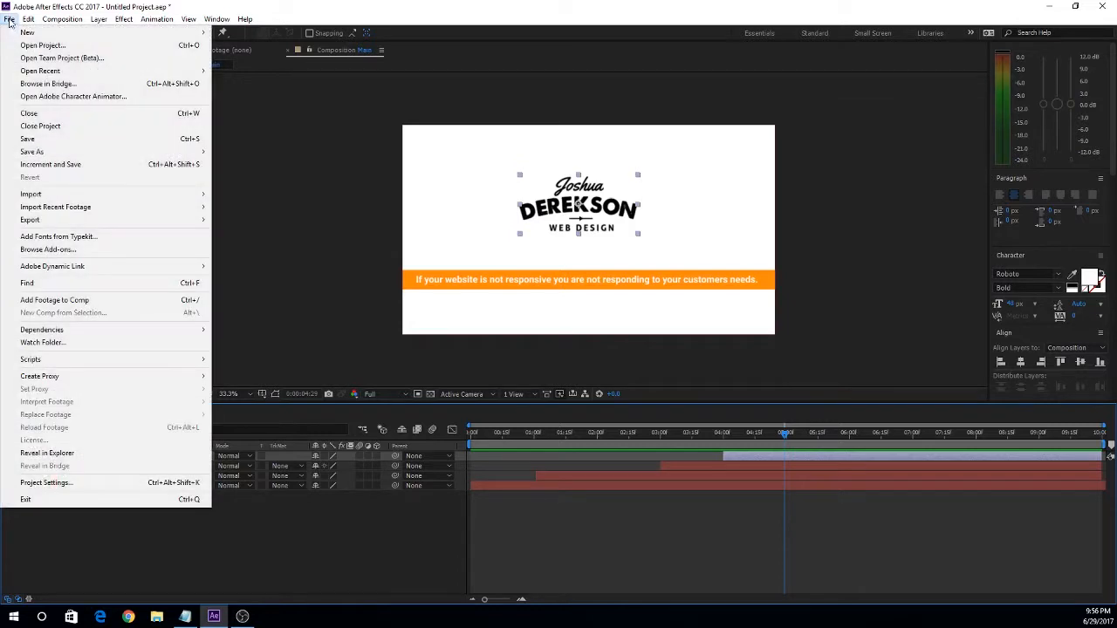
{"action": "left_click", "coordinate": [34, 139]}
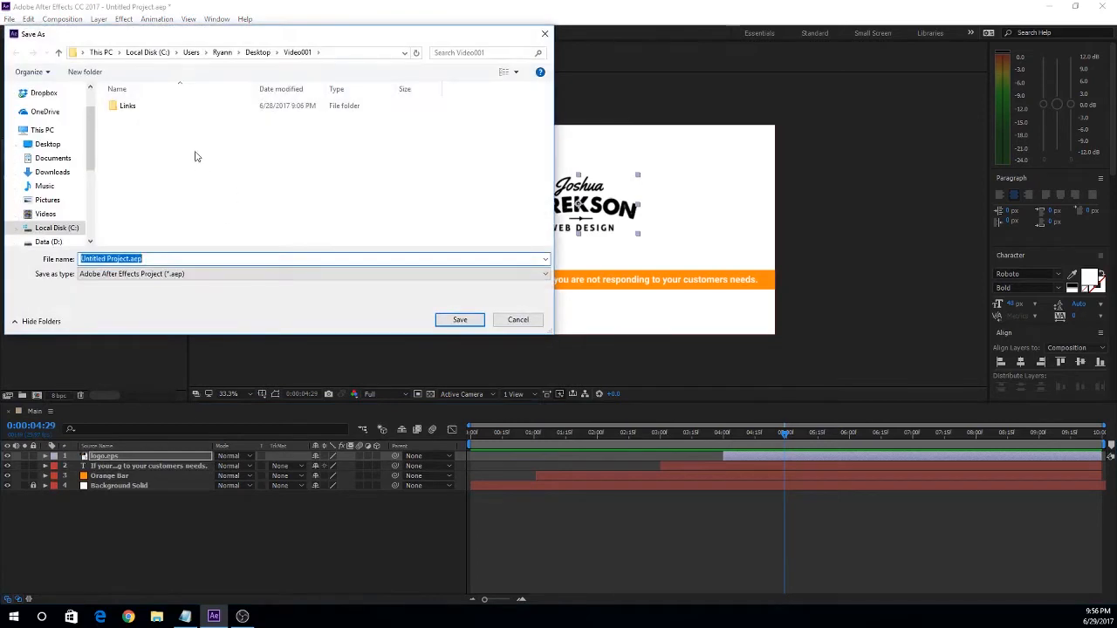
{"action": "left_click", "coordinate": [129, 258]}
{"action": "double_click", "coordinate": [122, 259]}
{"action": "left_click_drag", "start_coordinate": [110, 259], "coordinate": [110, 200]}
{"action": "type", "text": "vid"}
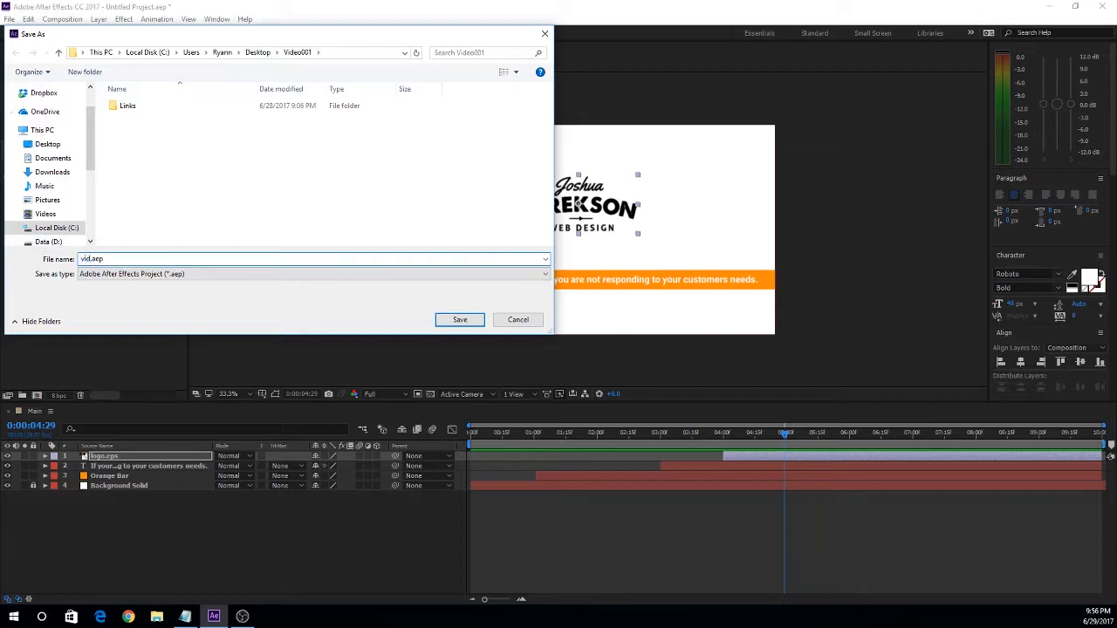
{"action": "type", "text": "eo00"}
{"action": "key", "text": "BackSpace"}
{"action": "key", "text": "BackSpace"}
{"action": "key", "text": "BackSpace"}
{"action": "key", "text": "BackSpace"}
{"action": "key", "text": "BackSpace"}
{"action": "key", "text": "BackSpace"}
{"action": "key", "text": "BackSpace"}
{"action": "type", "text": "aedemo001"}
{"action": "left_click", "coordinate": [460, 320]}
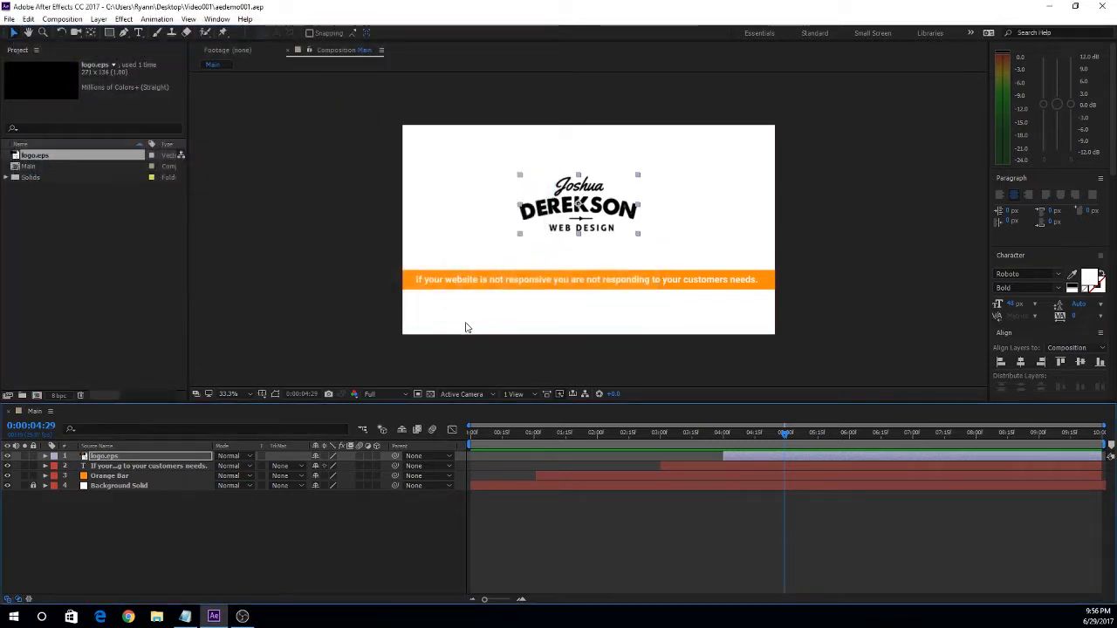
- Send the Main composition to the Adobe Media Encoder queue and name its output file aedemo001.mp4 in the aedemo001_AME folder
{"action": "left_click", "coordinate": [9, 19]}
{"action": "mouse_move", "coordinate": [43, 220]}
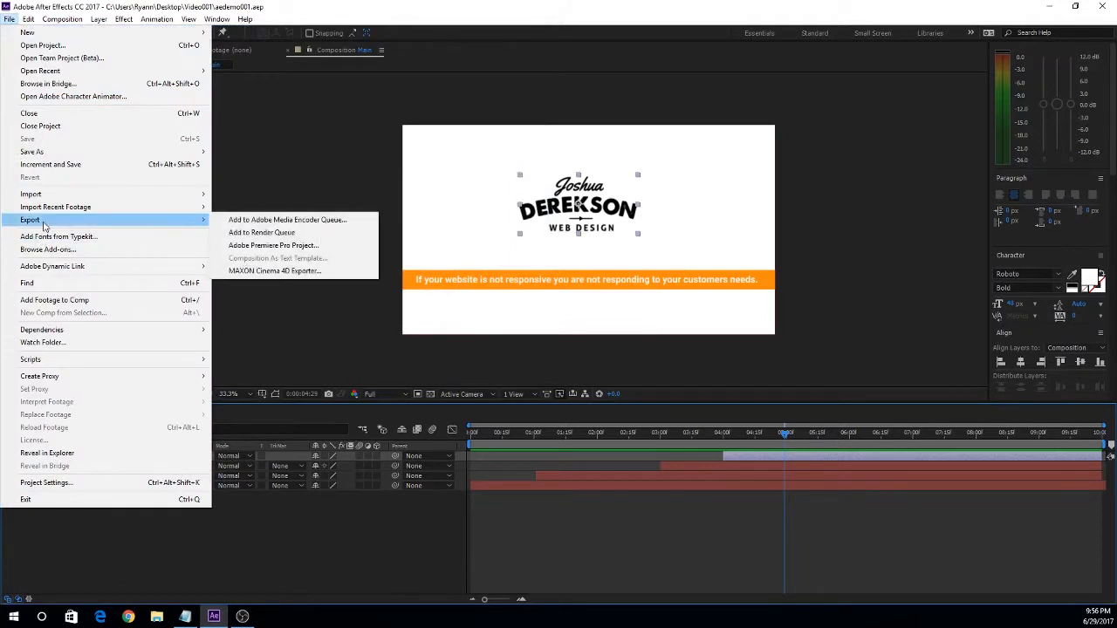
{"action": "left_click", "coordinate": [276, 224]}
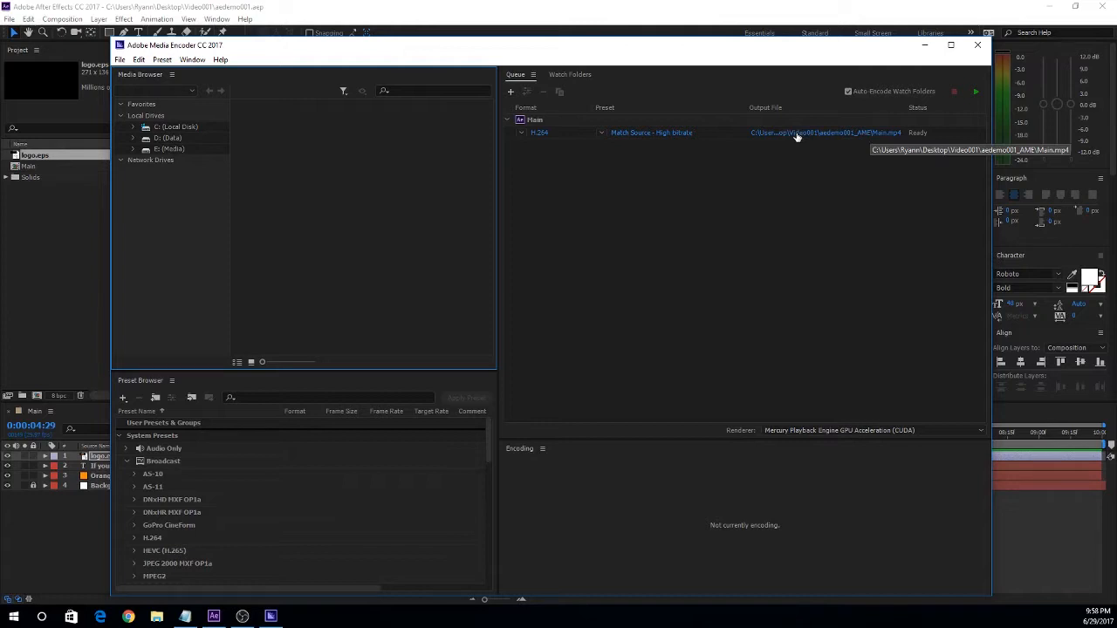
{"action": "left_click", "coordinate": [866, 135]}
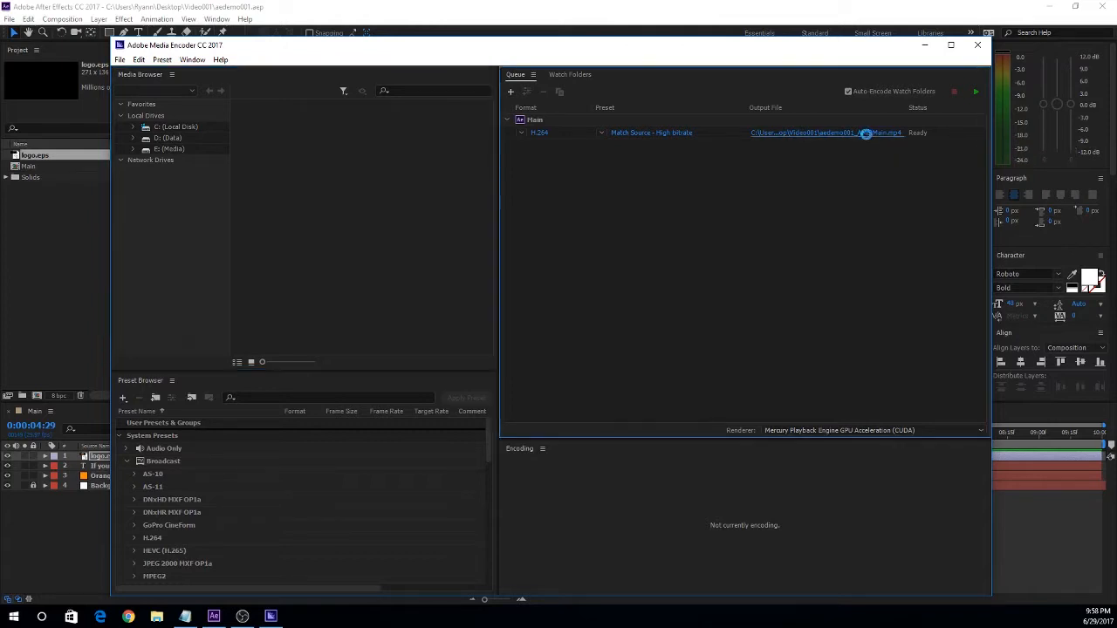
{"action": "left_click_drag", "start_coordinate": [208, 300], "coordinate": [171, 301]}
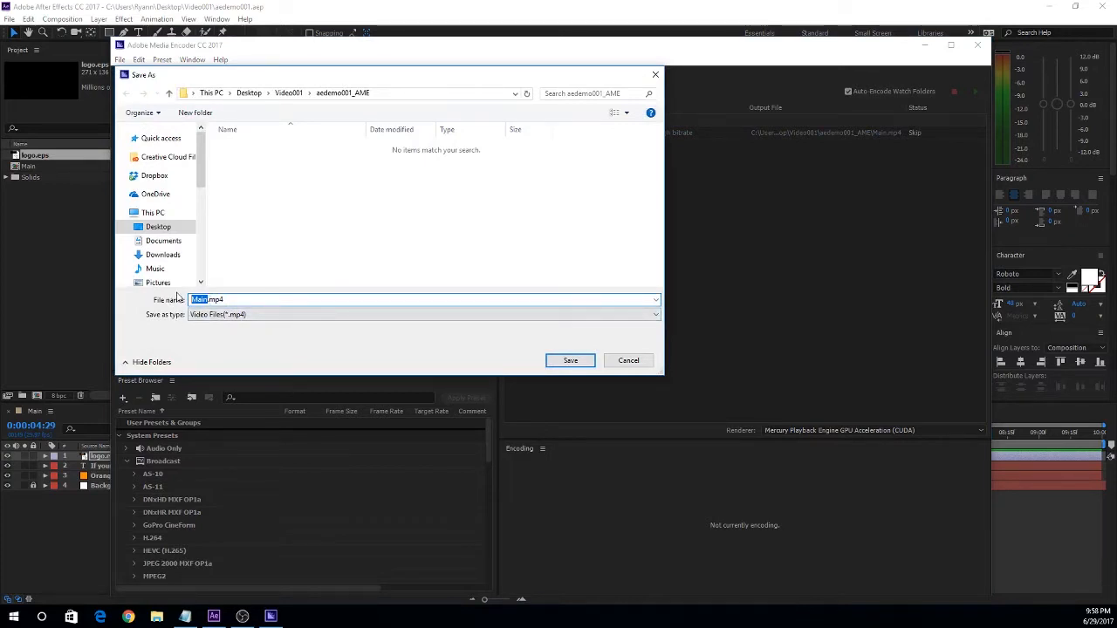
{"action": "type", "text": "aedemo001"}
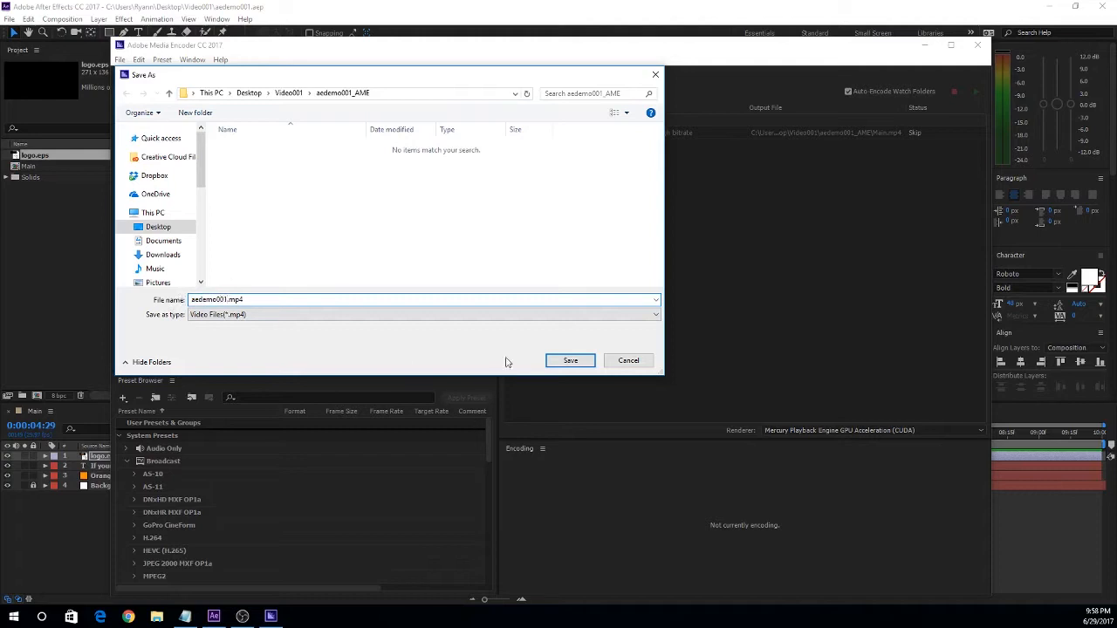
{"action": "left_click", "coordinate": [570, 360]}
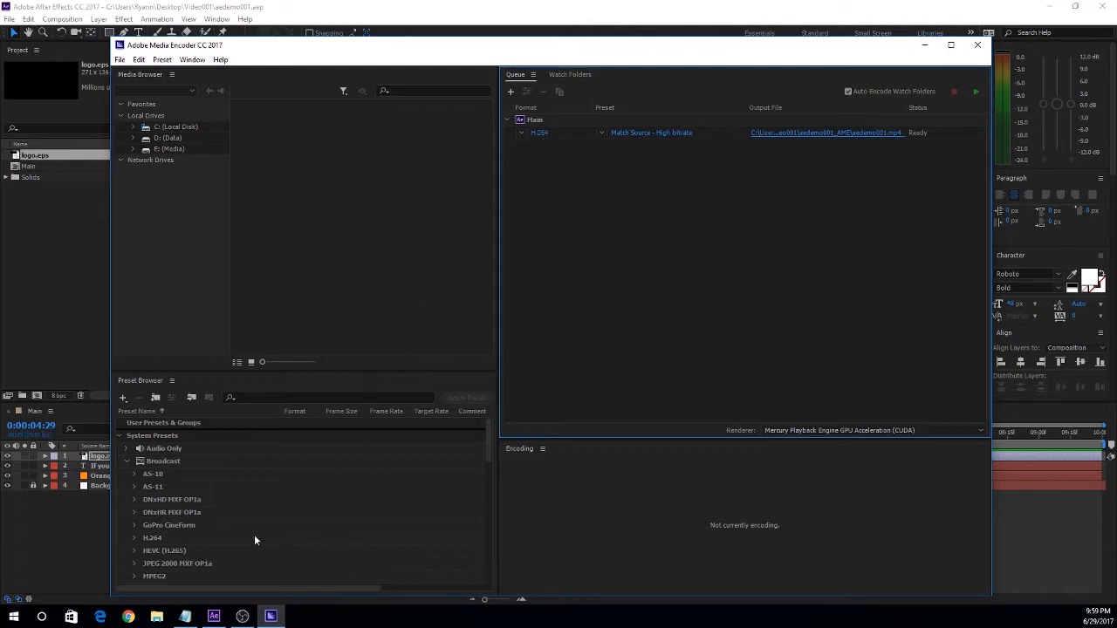
- Encode the queued Main composition as H.264 with the Match Source - High bitrate preset and close Adobe Media Encoder
{"action": "scroll", "coordinate": [249, 541], "scroll_direction": "down", "scroll_amount": 1}
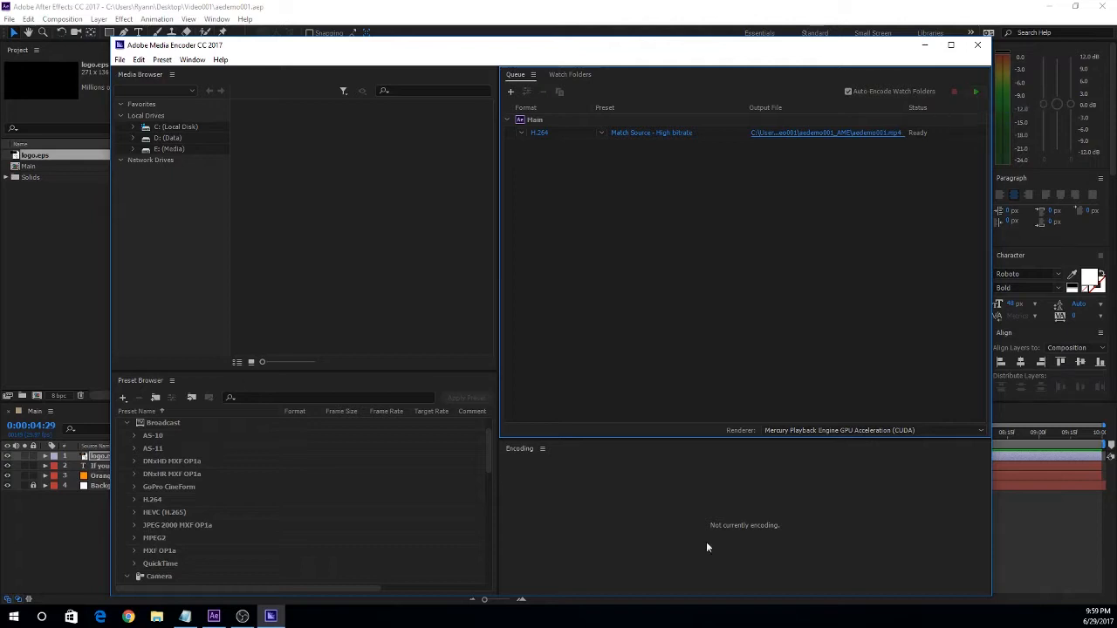
{"action": "left_click", "coordinate": [977, 92]}
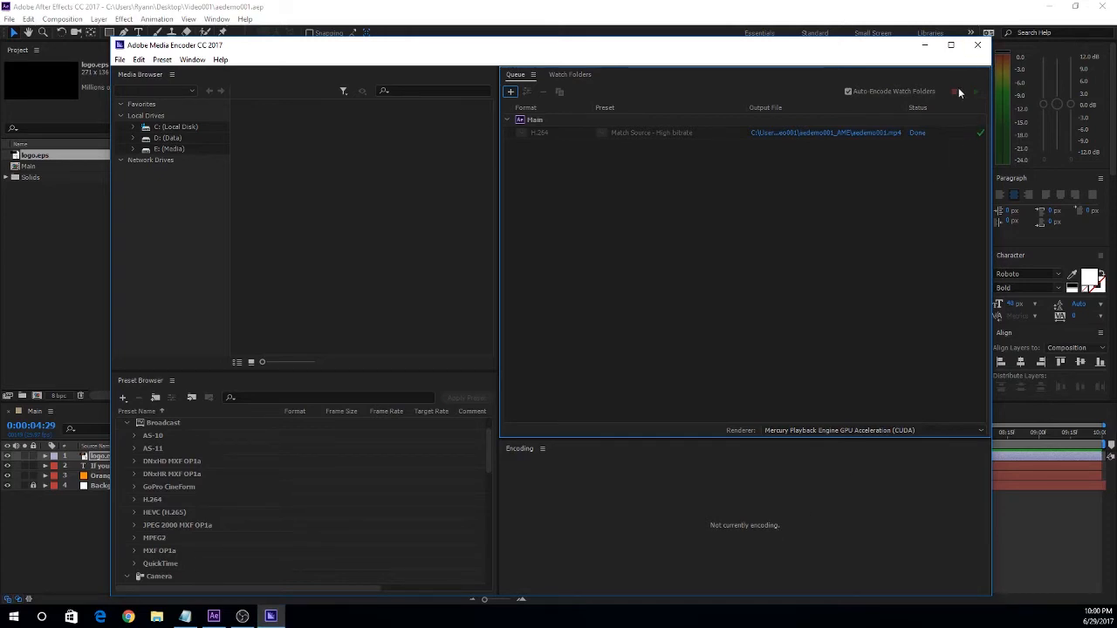
{"action": "left_click", "coordinate": [977, 44]}
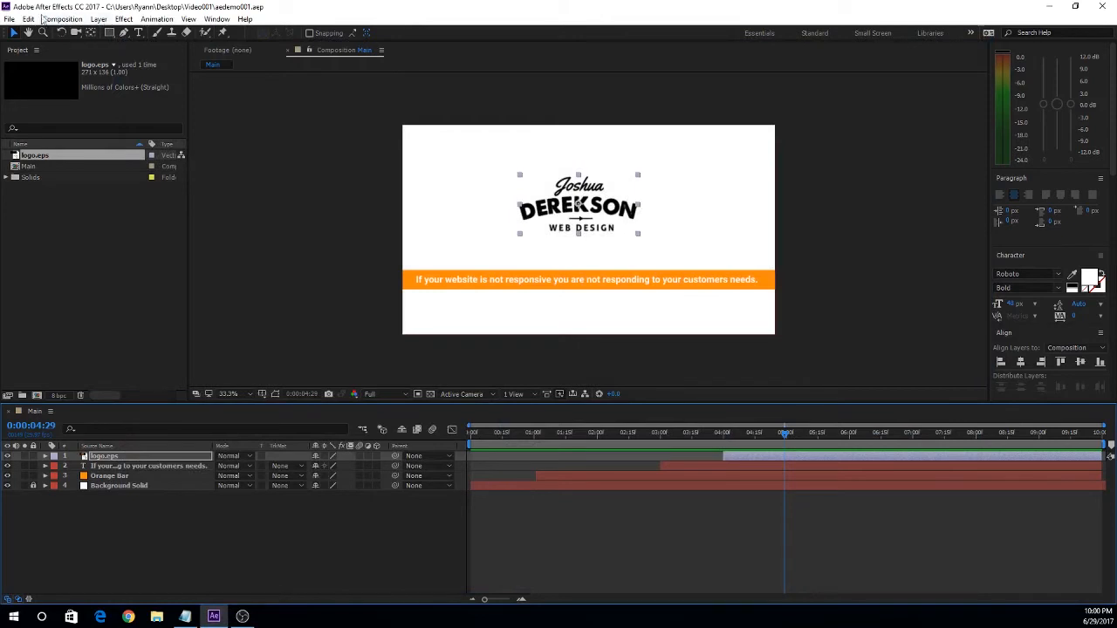
- Minimize After Effects and open the aedemo001_AME folder inside the desktop's Video001 folder to find the exported video
{"action": "left_click", "coordinate": [9, 18]}
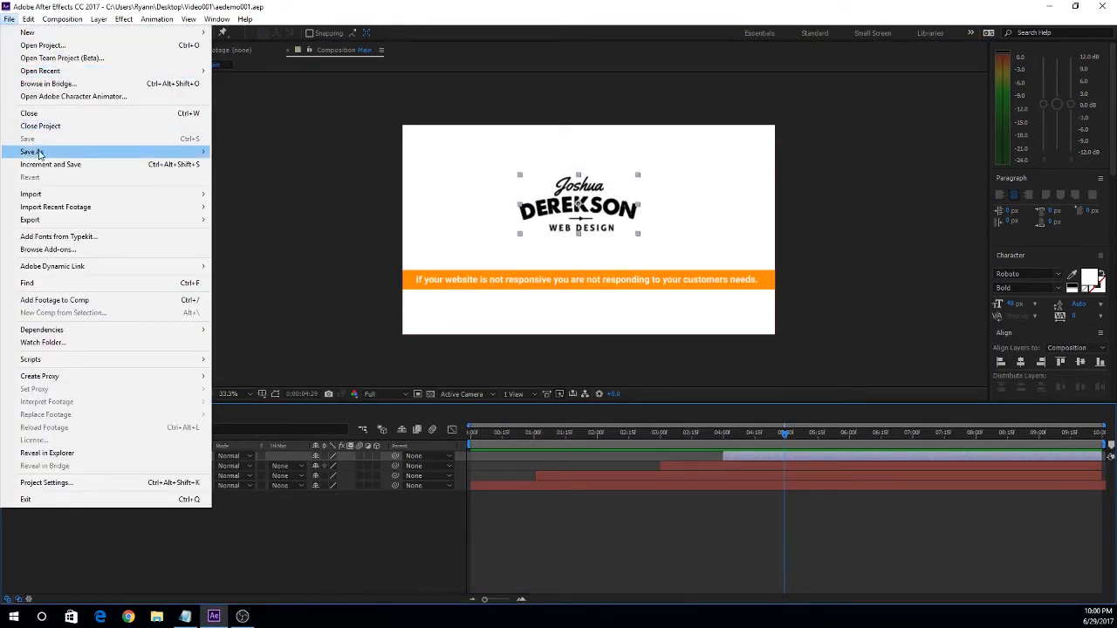
{"action": "left_click", "coordinate": [931, 12]}
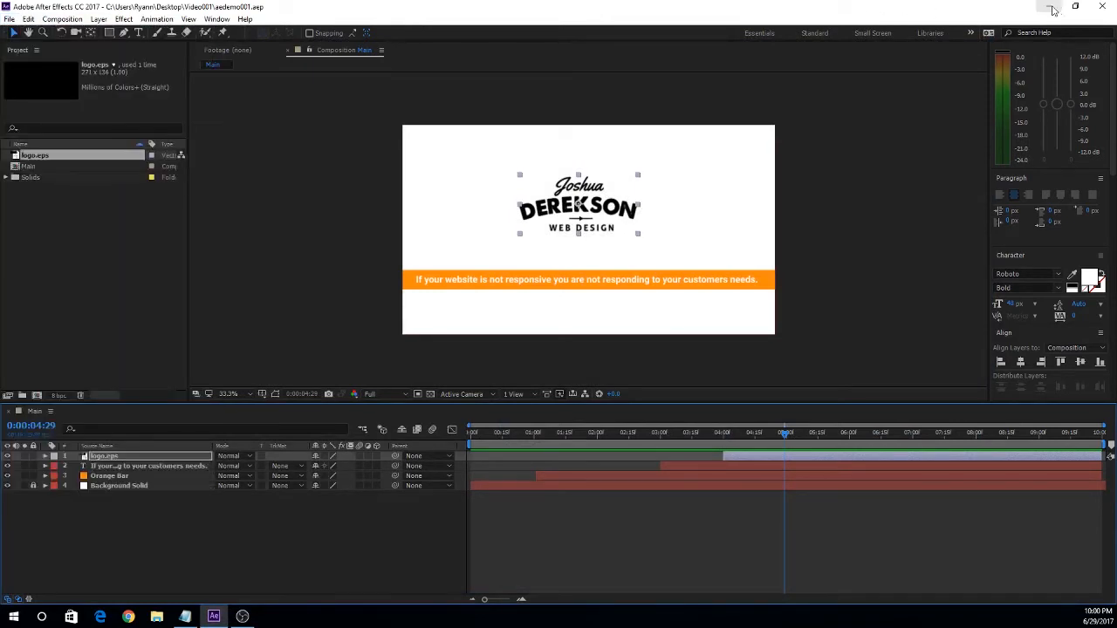
{"action": "left_click", "coordinate": [1051, 9]}
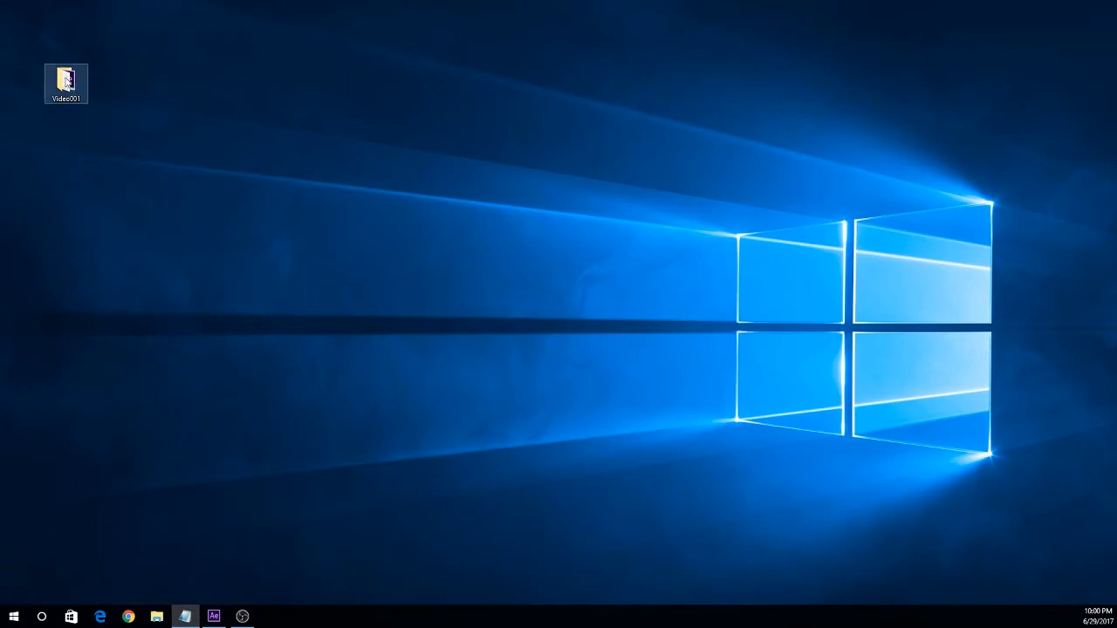
{"action": "double_click", "coordinate": [66, 80]}
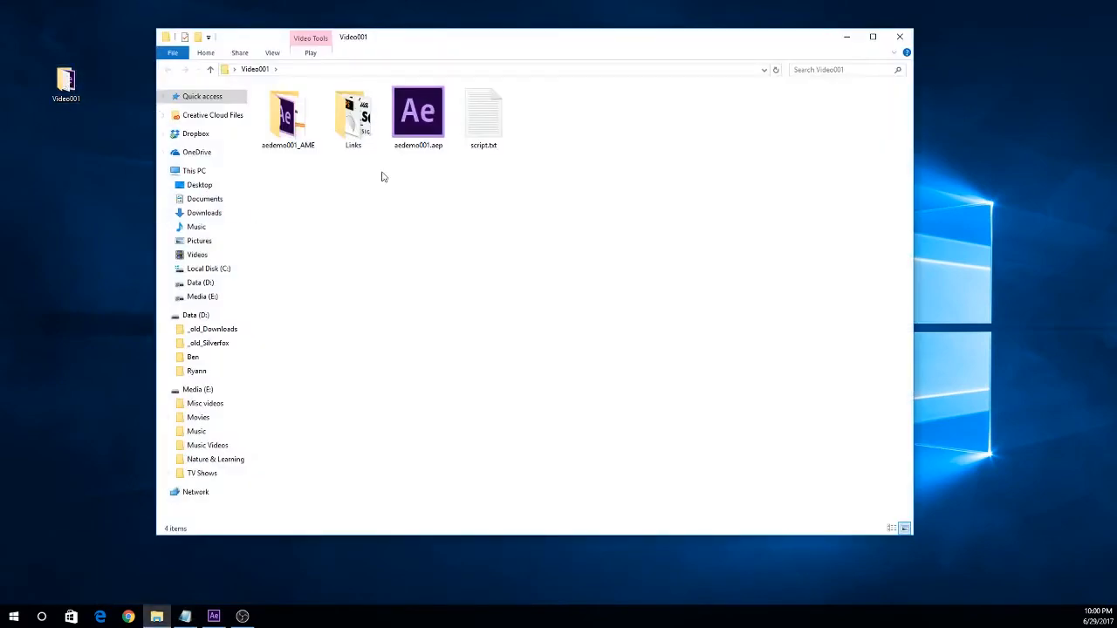
{"action": "left_click", "coordinate": [278, 118]}
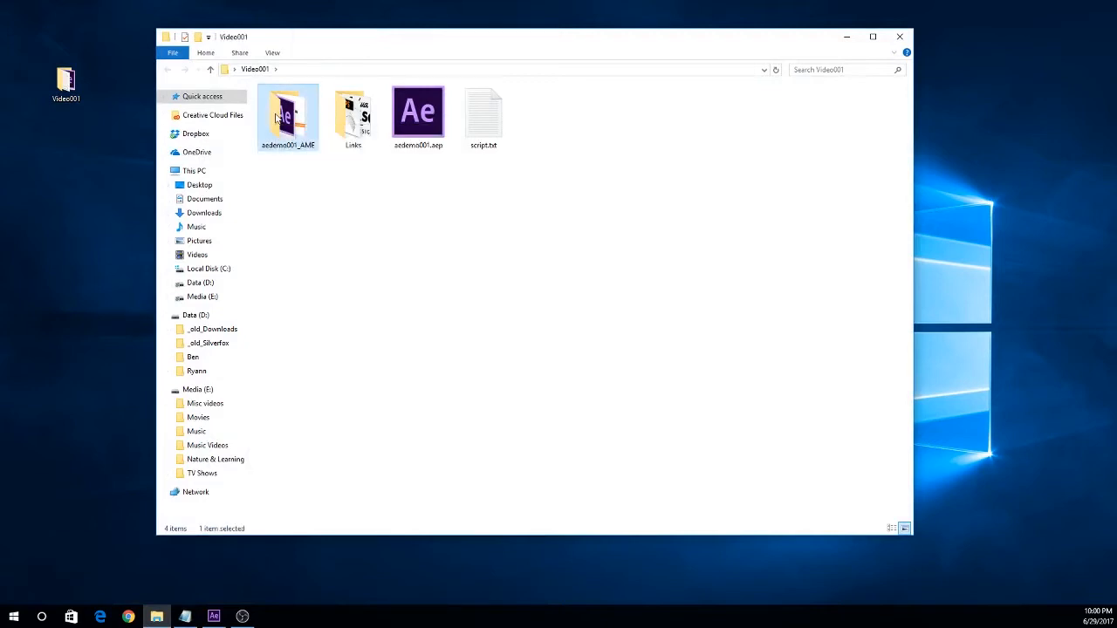
{"action": "double_click", "coordinate": [277, 119]}
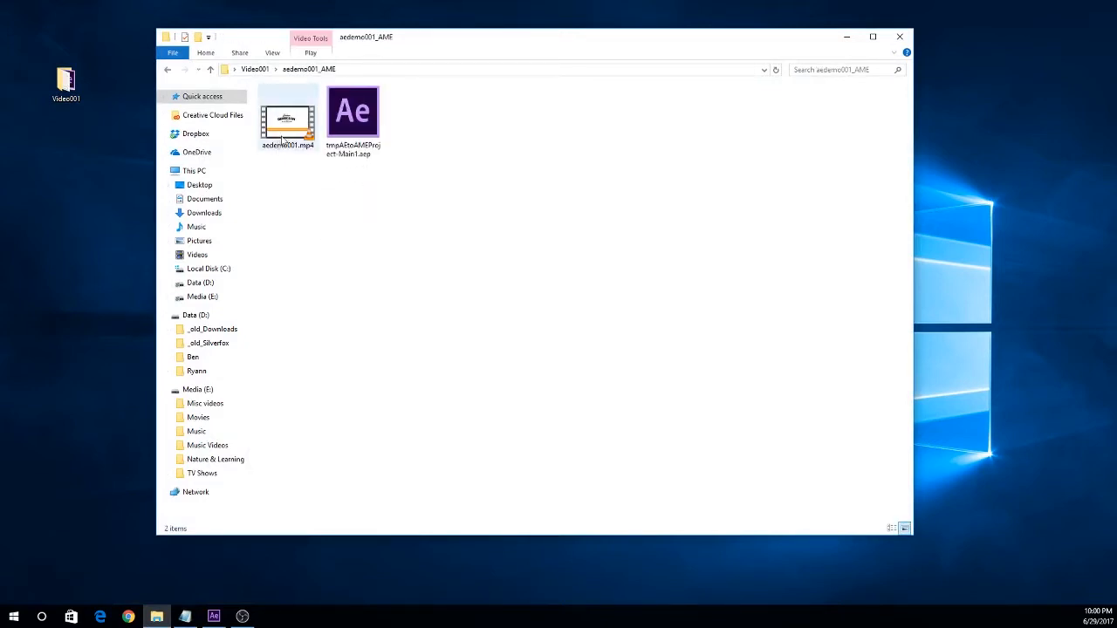
- Play the exported aedemo001.mp4 from the aedemo001_AME folder with VLC media player
{"action": "left_click", "coordinate": [300, 133]}
{"action": "right_click", "coordinate": [298, 131]}
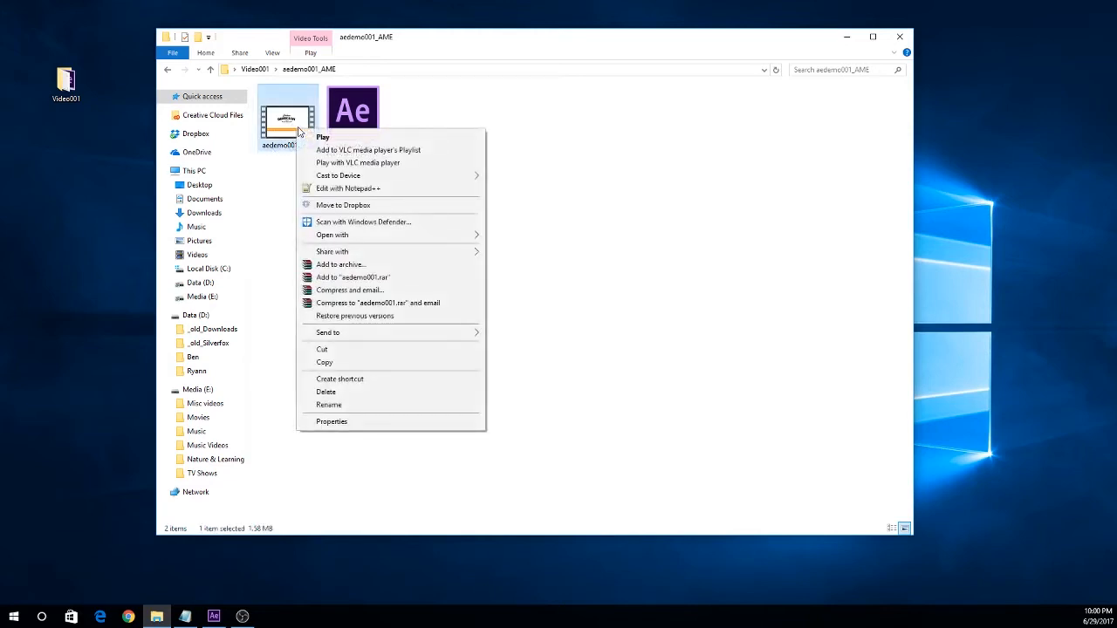
{"action": "left_click", "coordinate": [349, 164]}
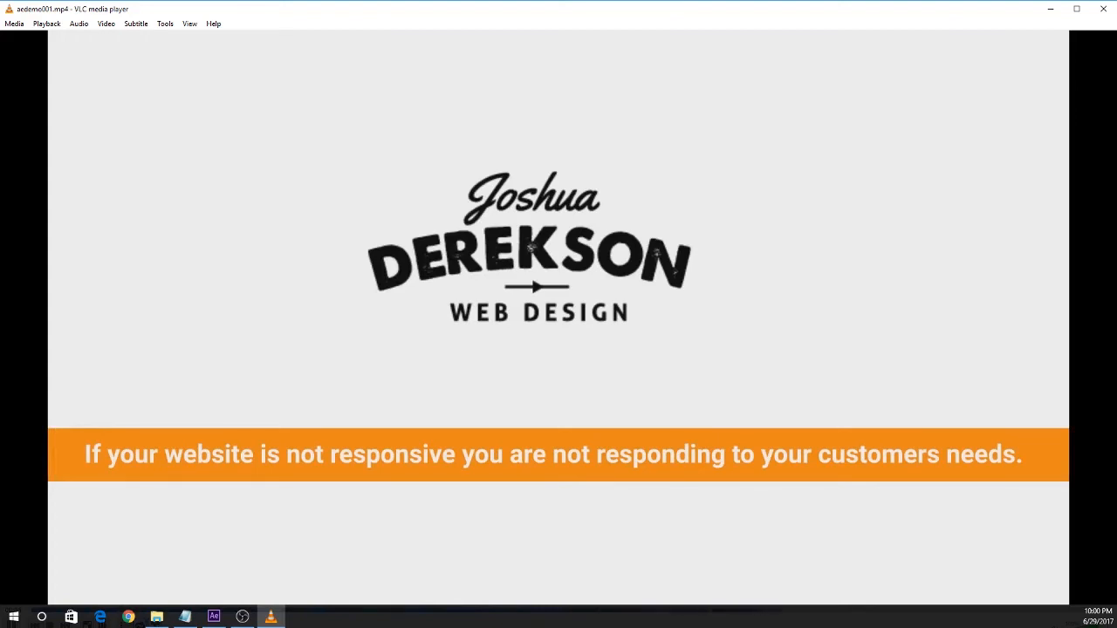
- Try the Fullscreen Interface for the playing aedemo001.mp4, turn it back off, and watch the video in full screen
{"action": "left_click", "coordinate": [192, 26]}
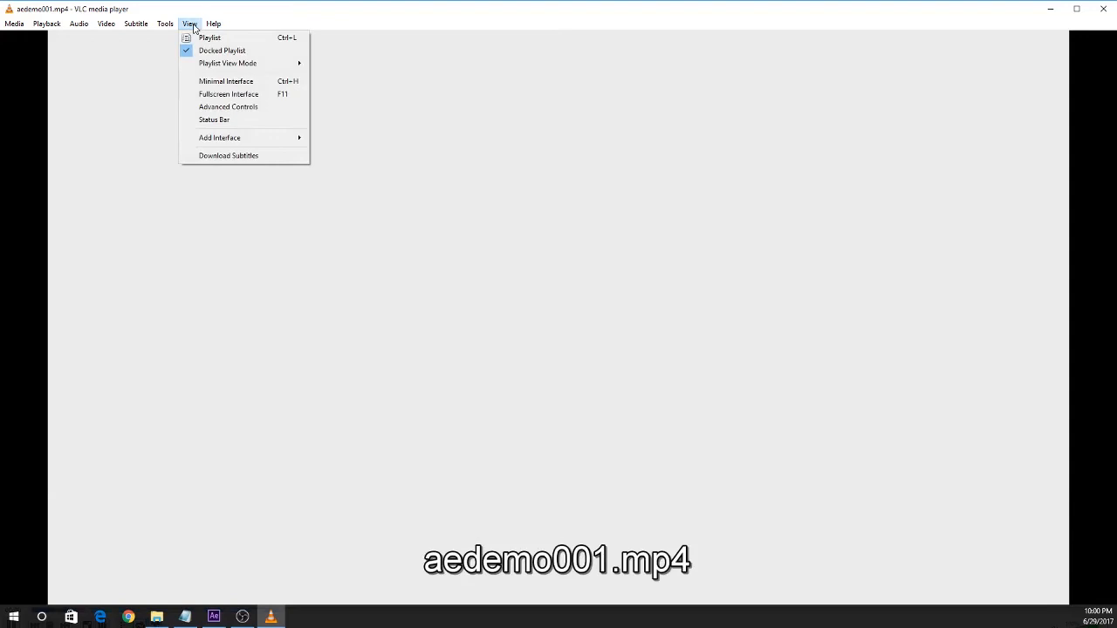
{"action": "left_click", "coordinate": [212, 95]}
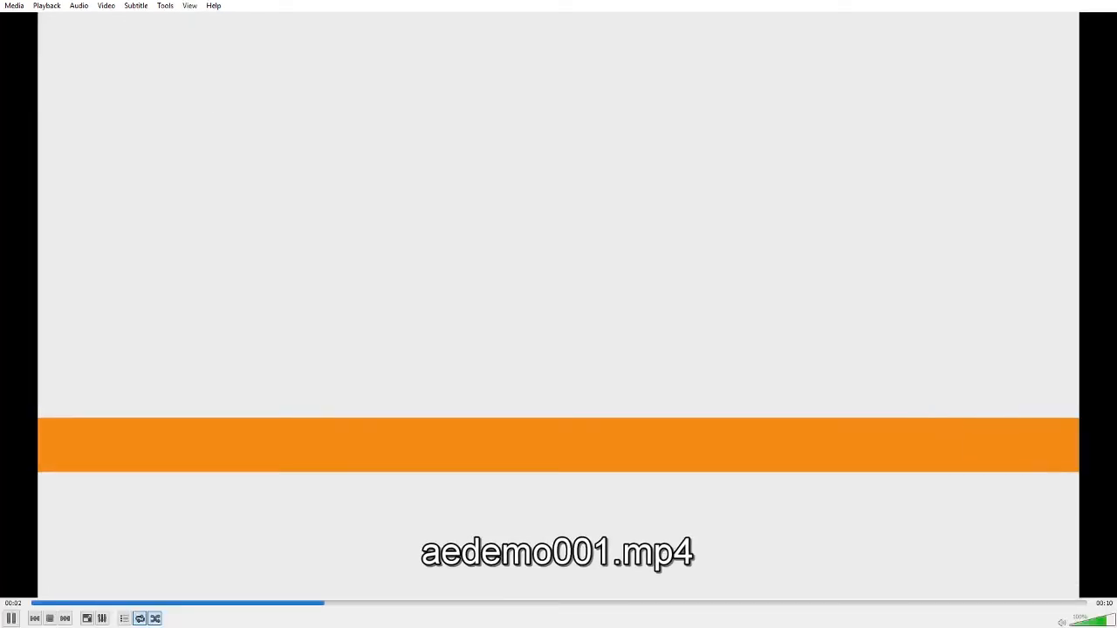
{"action": "left_click", "coordinate": [190, 6]}
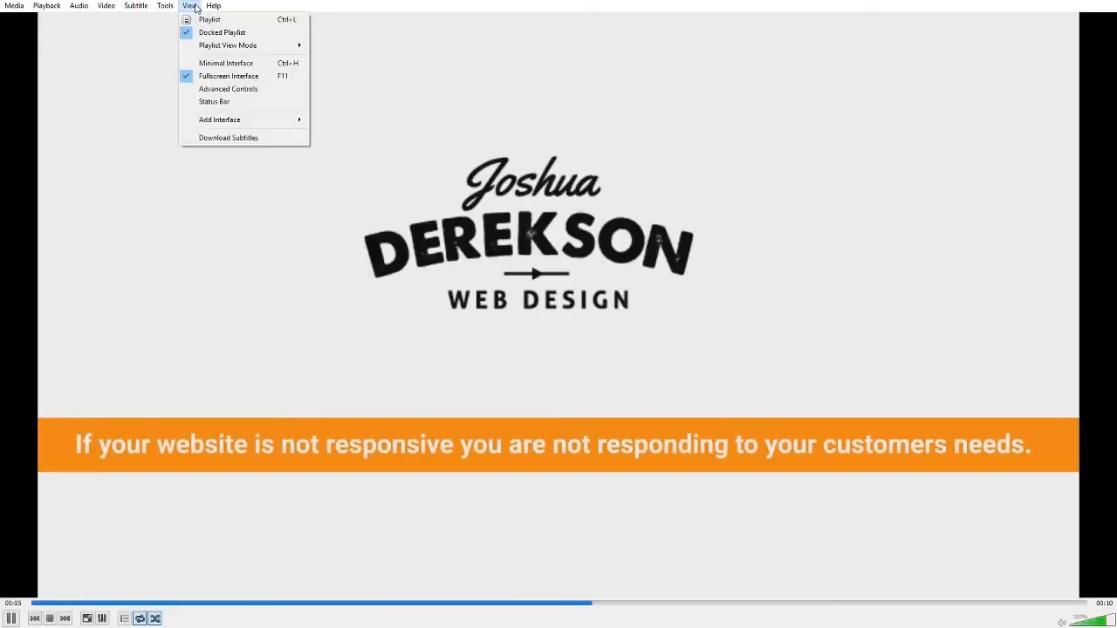
{"action": "left_click", "coordinate": [223, 76]}
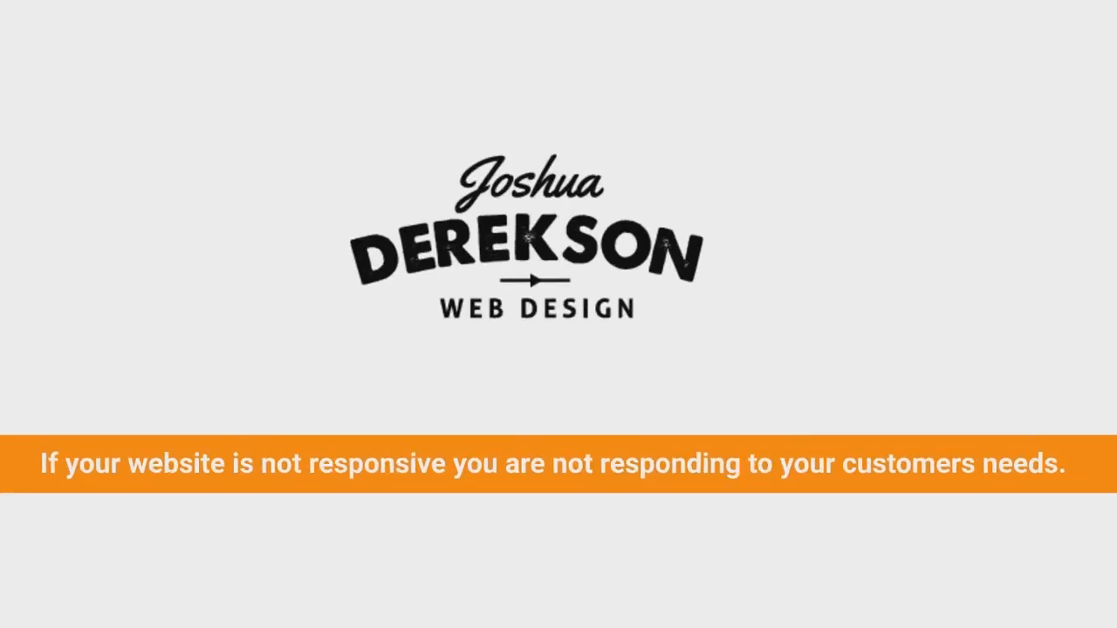